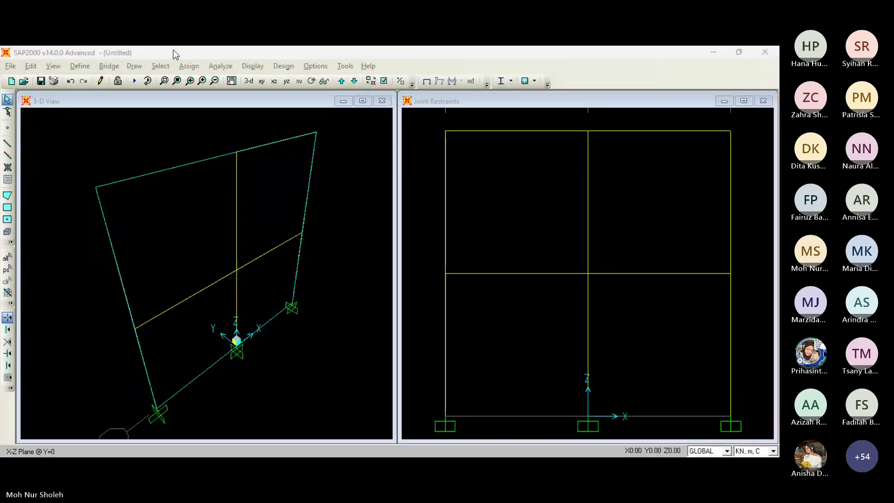
left_click(407, 235)
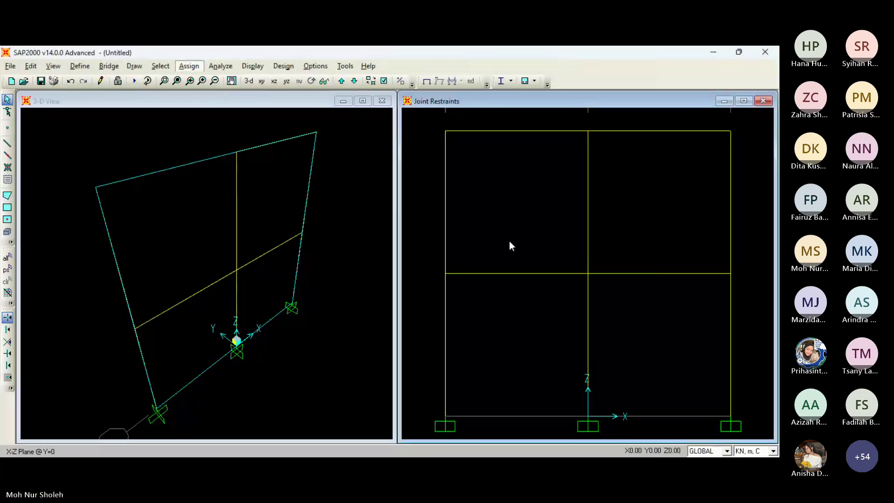
left_click_drag(626, 117, 510, 241)
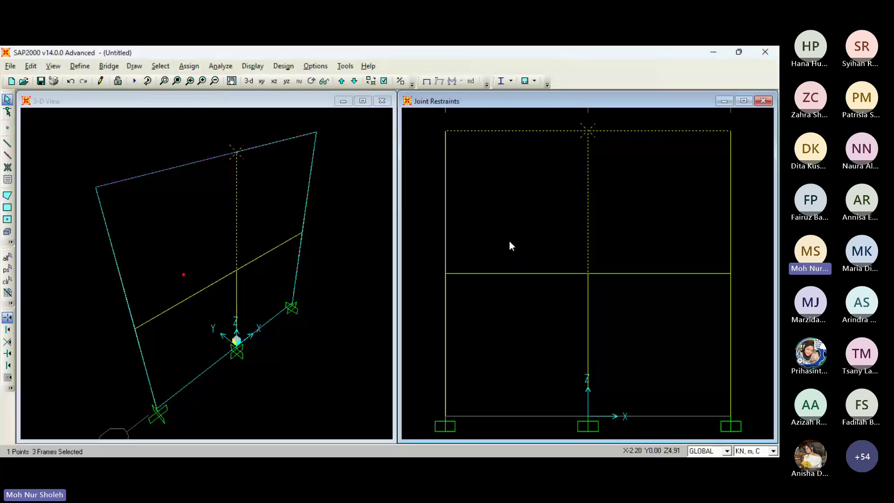
left_click(462, 245)
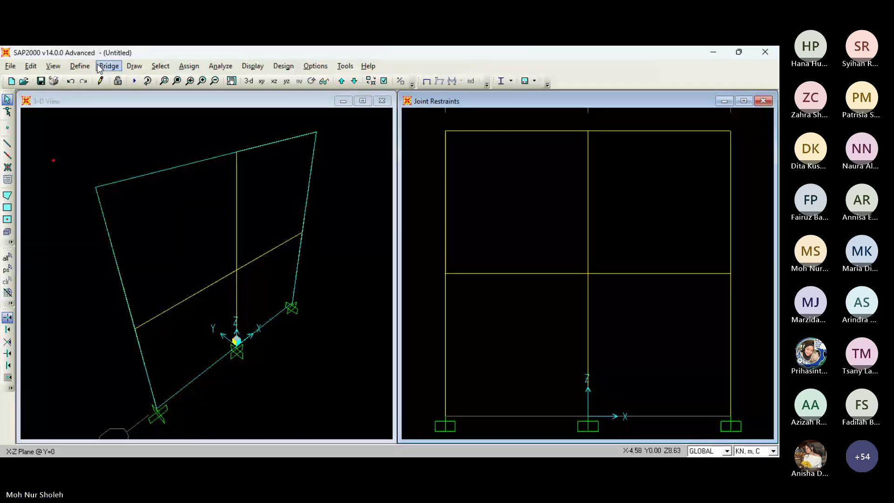
- Open the property data of the existing 4000Psi material for modification
left_click(80, 66)
left_click(100, 78)
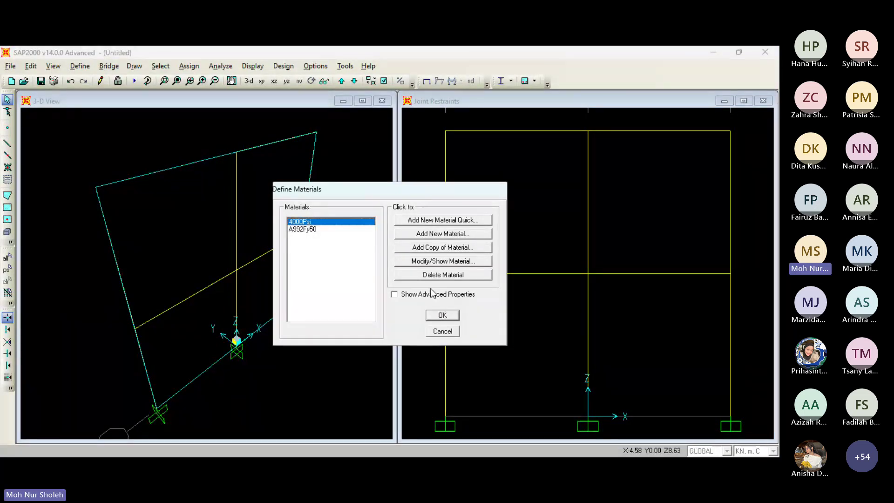
left_click(428, 262)
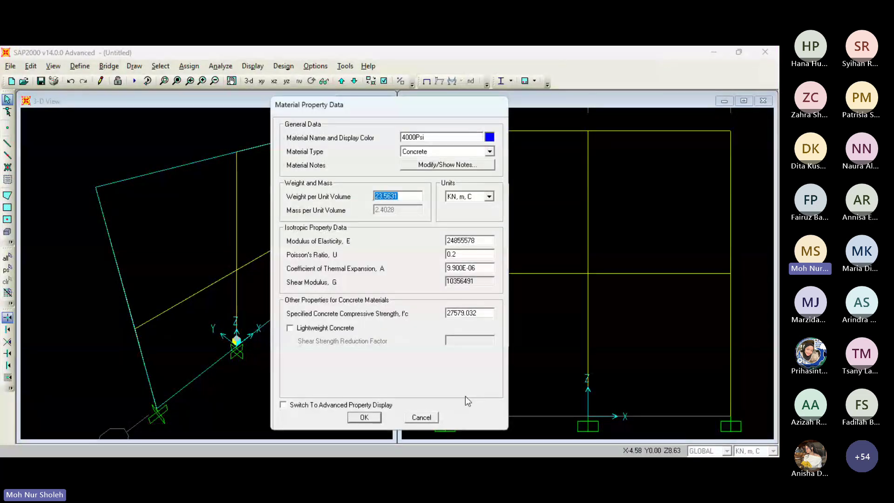
mouse_move(471, 469)
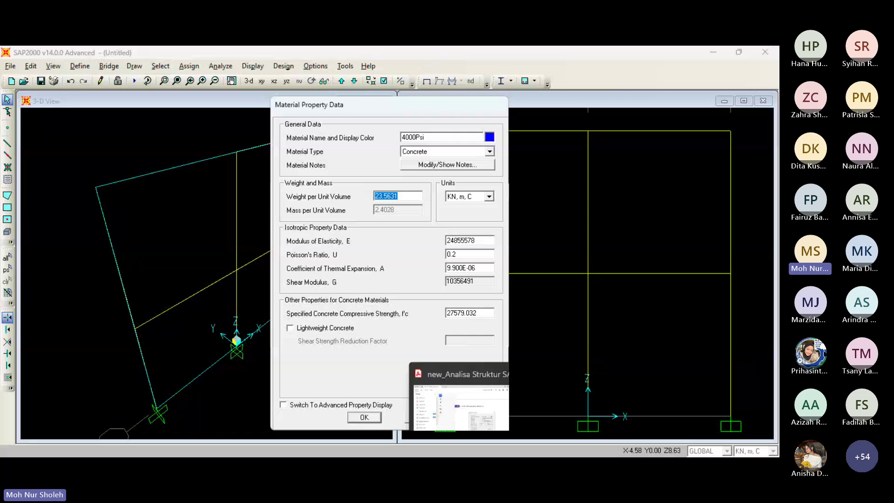
key("Return")
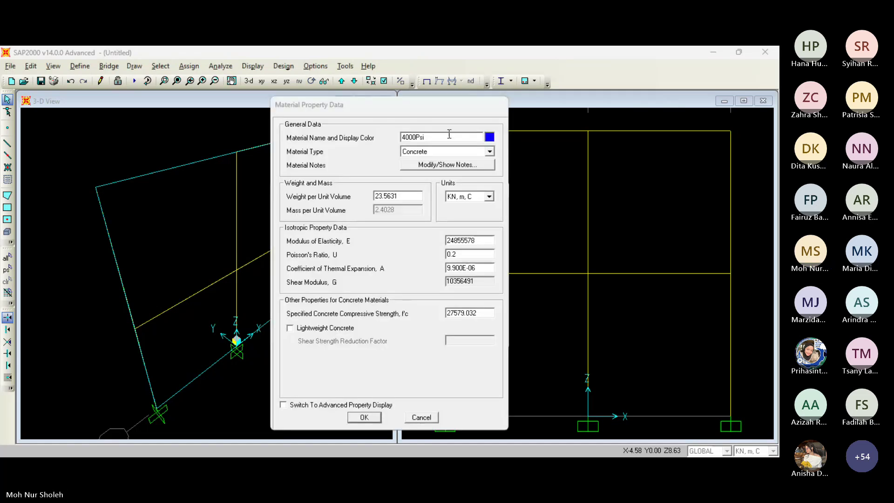
- Rename the material as Beton 20 Mpa and keep Concrete as its material type
left_click(449, 134)
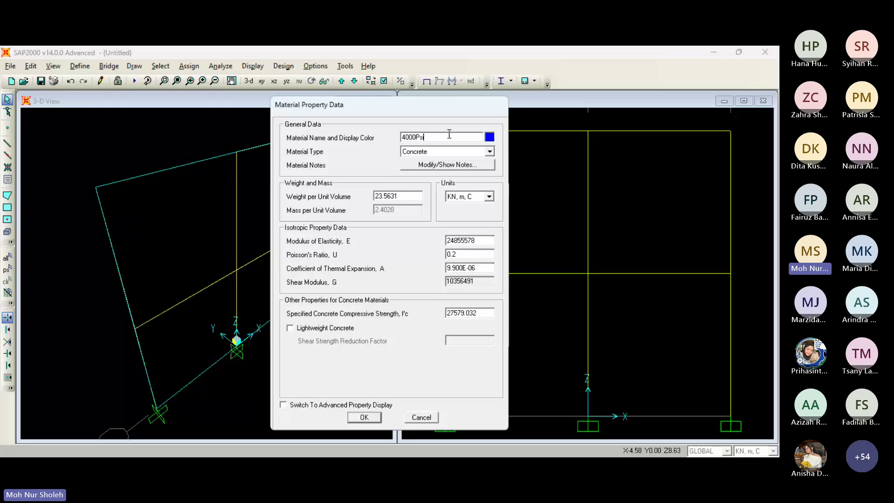
double_click(449, 134)
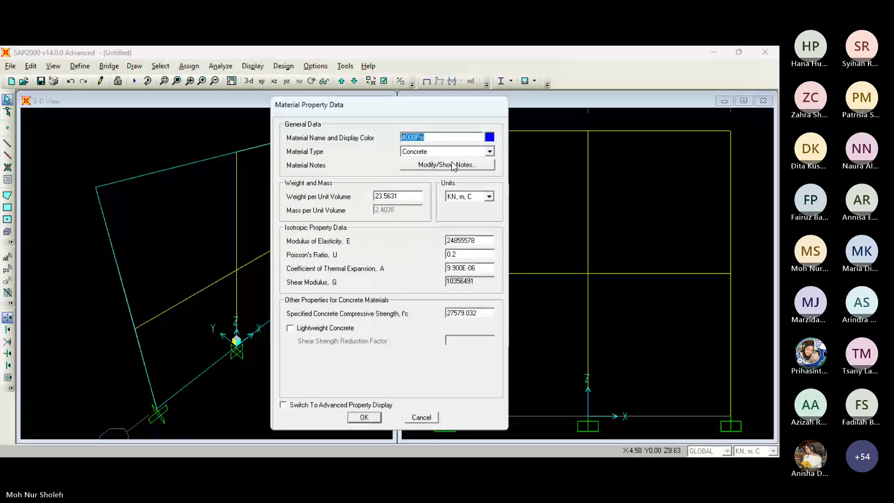
type("Beton")
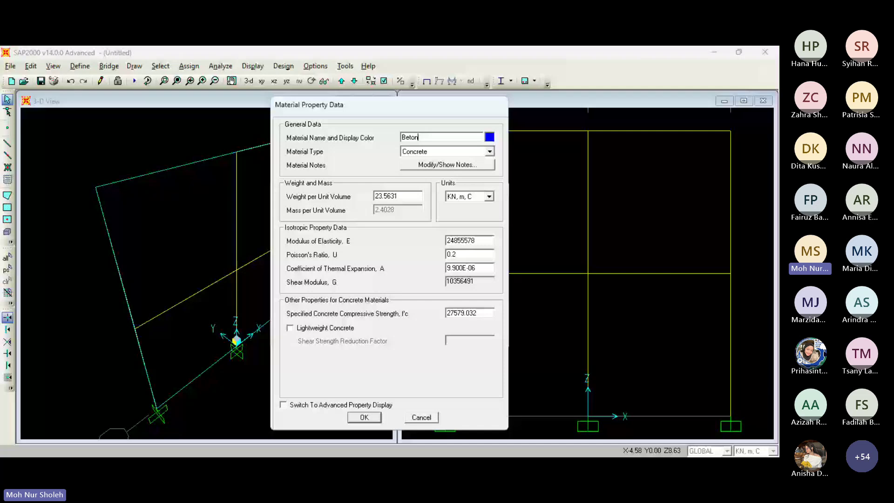
type(" 20 M")
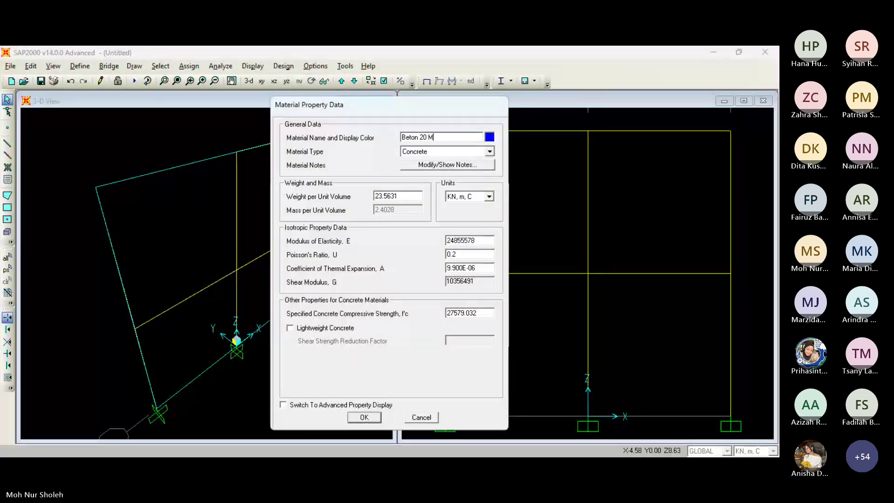
type("pa")
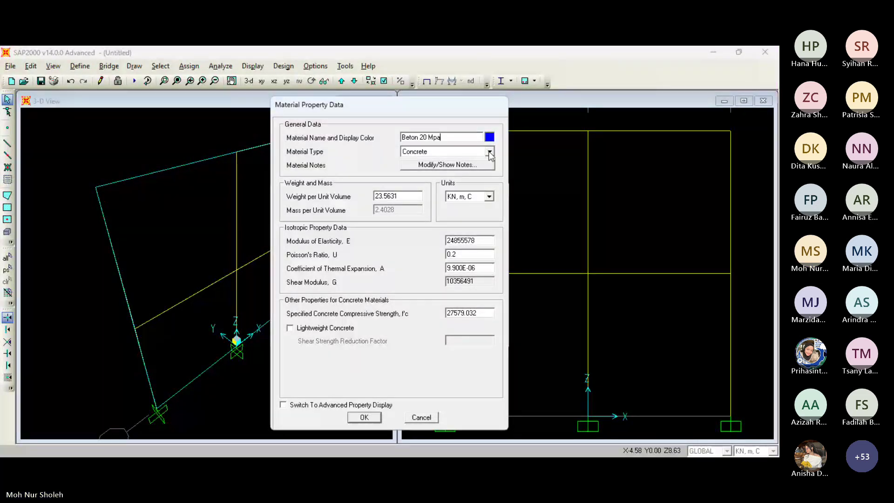
left_click(490, 152)
left_click(504, 151)
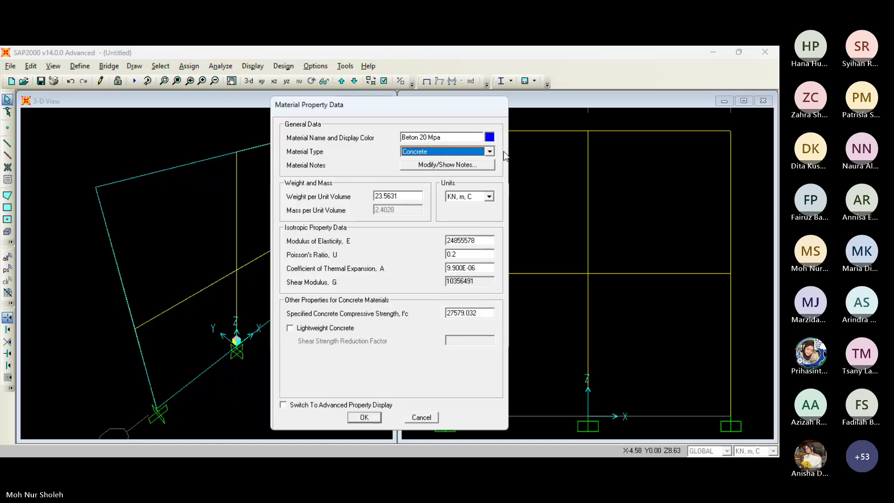
key("Return")
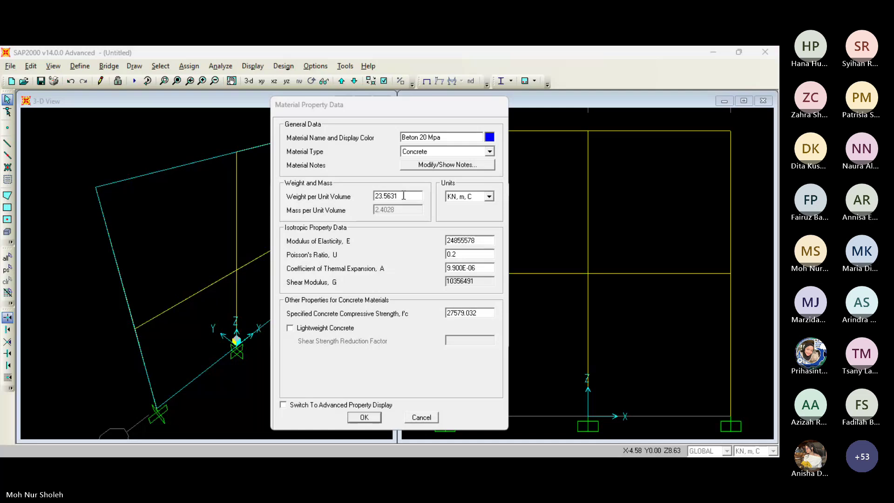
- Set the concrete material's weight per unit volume to 24 in KN, m, C units
double_click(403, 196)
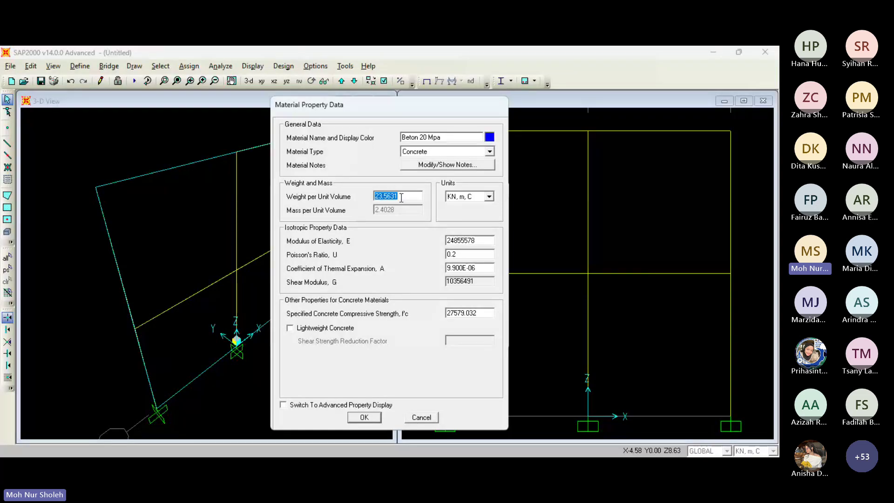
type("24")
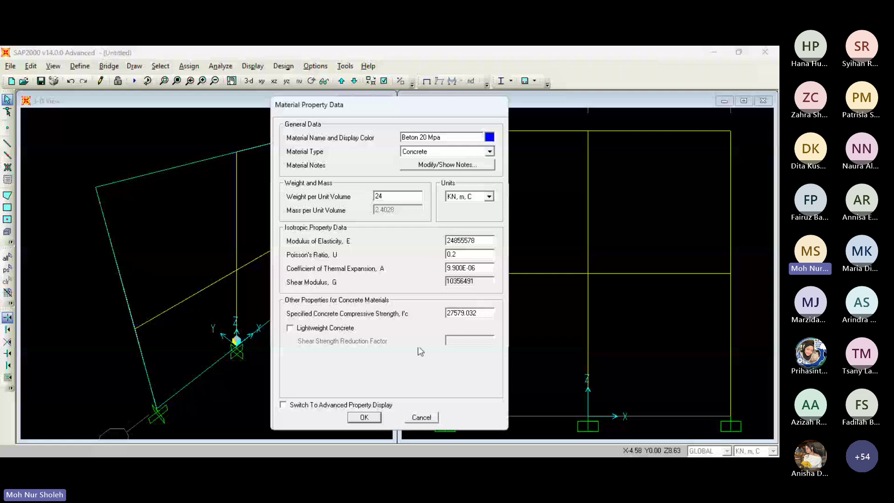
key("Return")
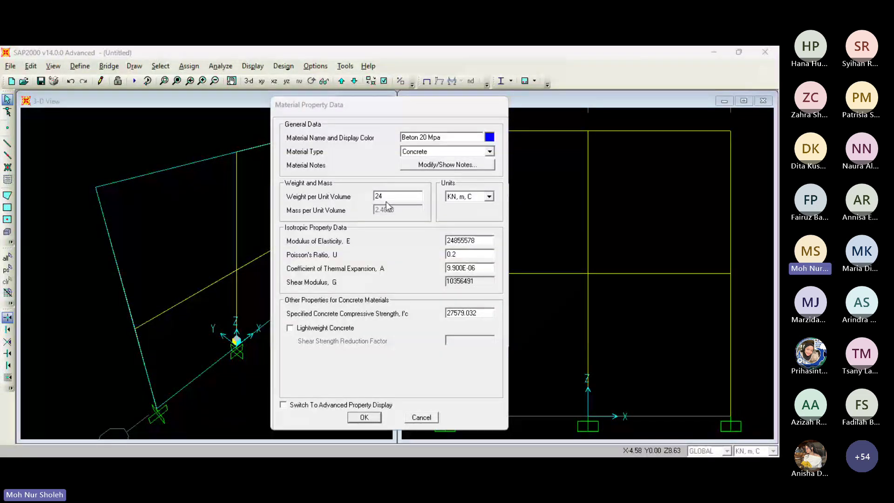
left_click(422, 417)
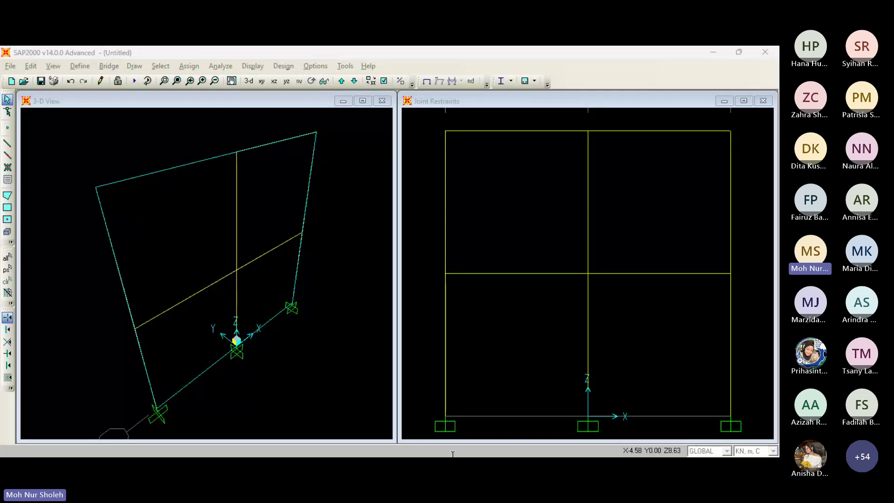
key("alt+Tab")
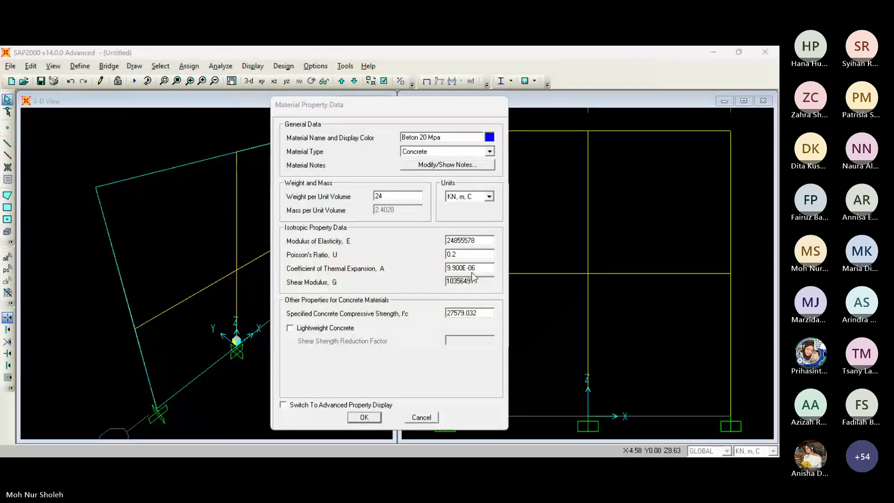
- Switch the material's units to N, mm, C and set its specified concrete compressive strength f'c to 20
left_click(490, 197)
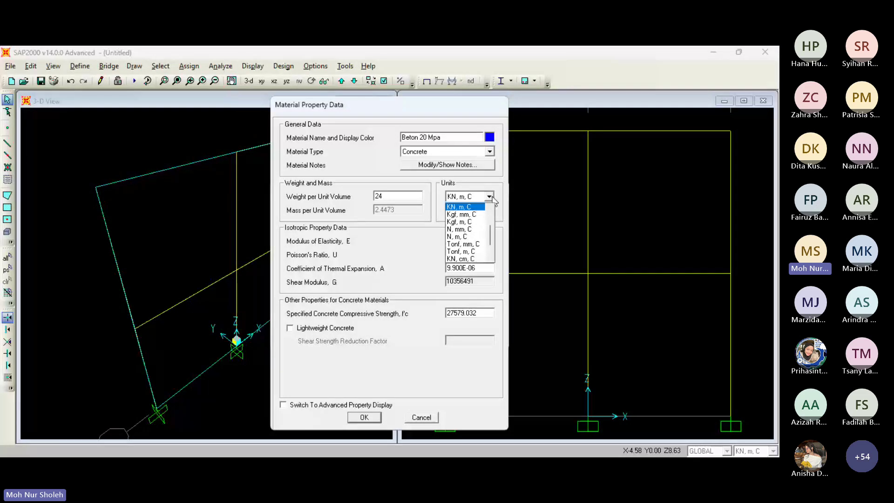
left_click(478, 229)
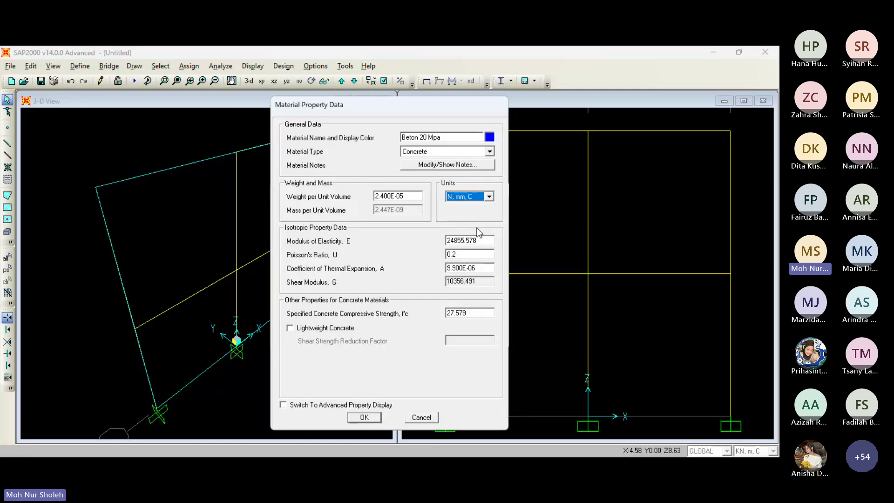
double_click(467, 312)
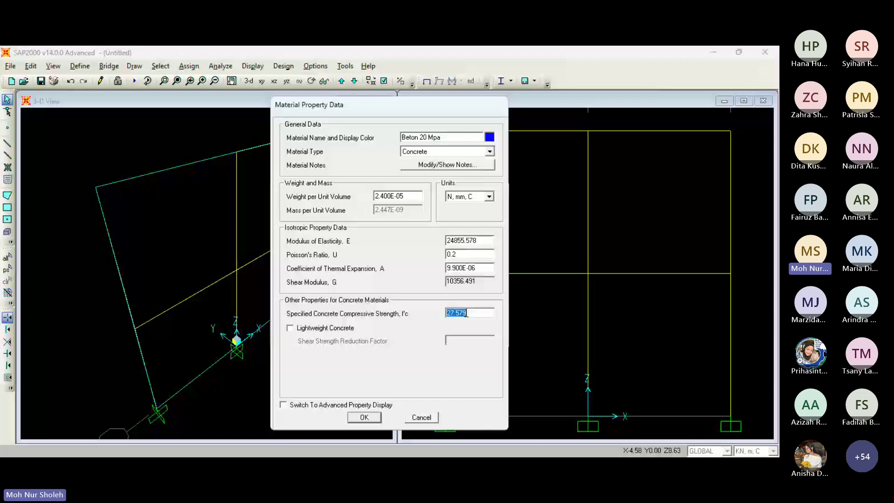
type("20")
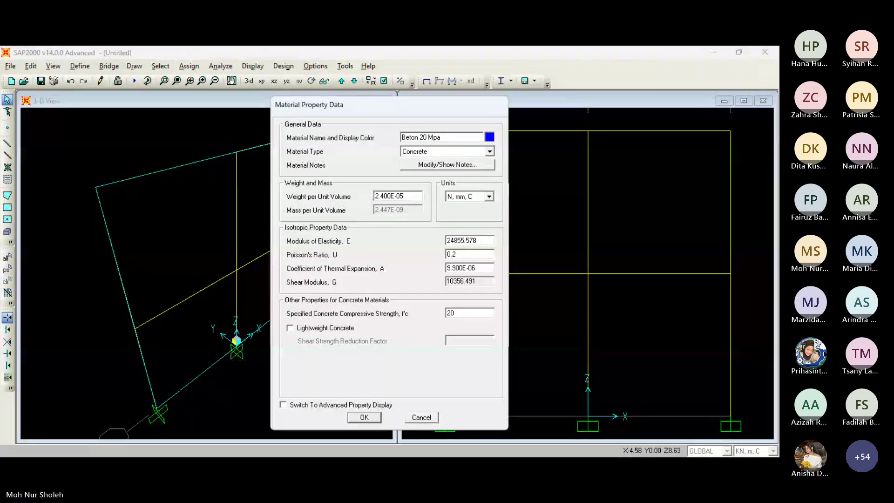
key("Return")
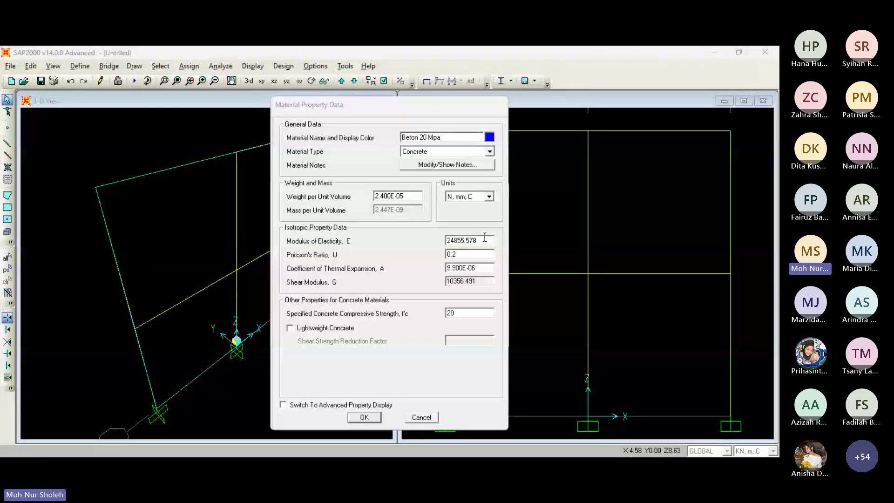
- Set the material's modulus of elasticity E with the formula 4700*SQR(20)
double_click(484, 239)
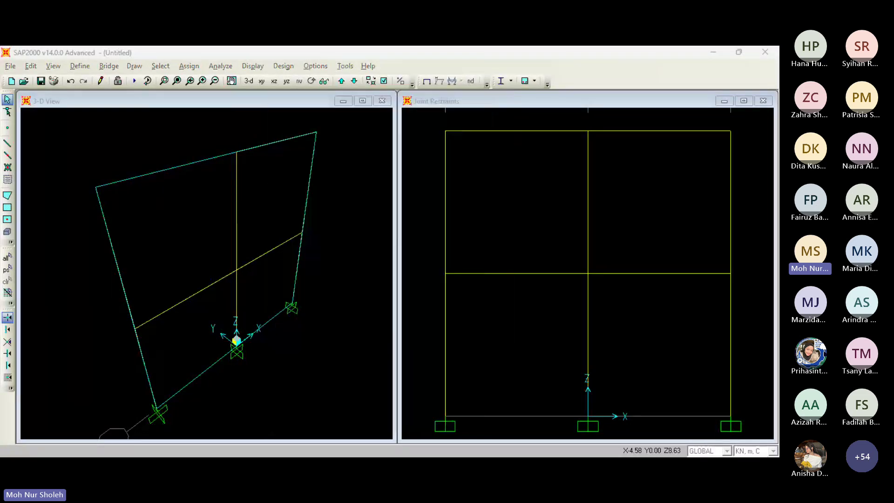
type("4")
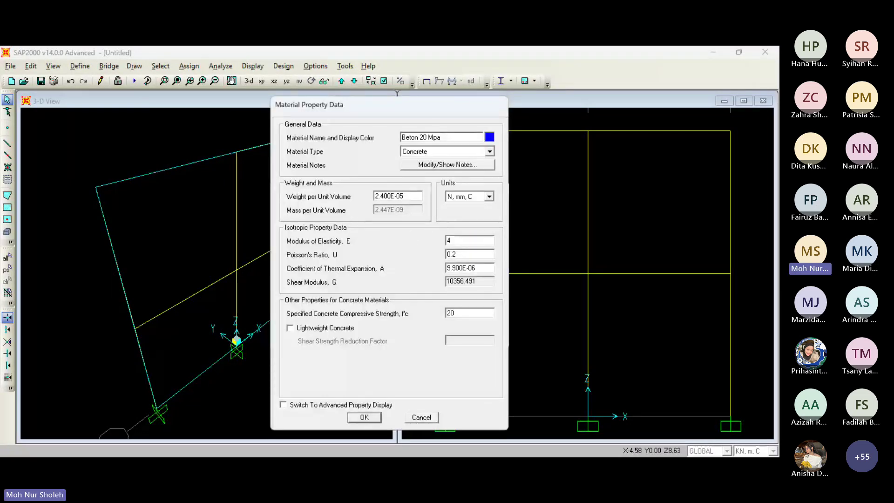
type("700")
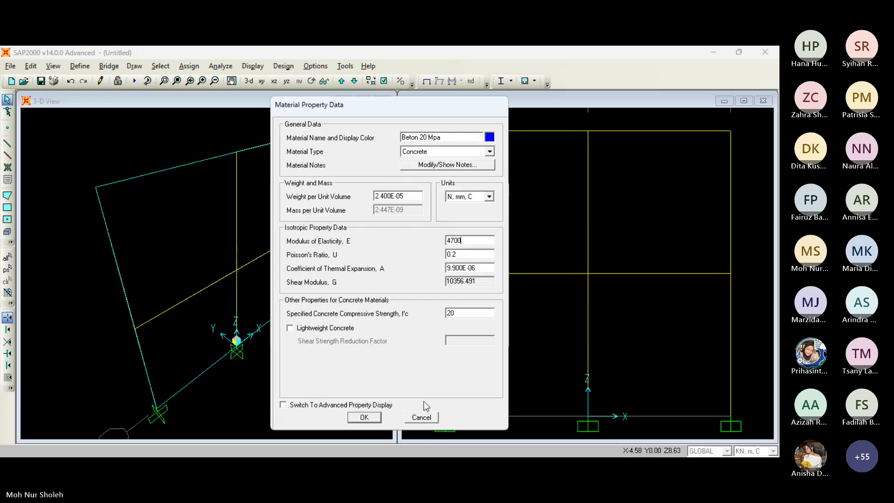
mouse_move(421, 446)
mouse_move(421, 410)
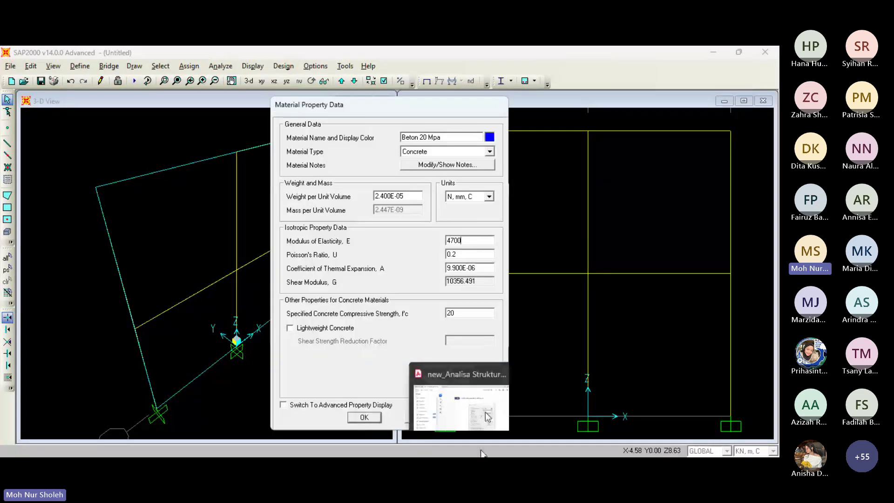
mouse_move(485, 412)
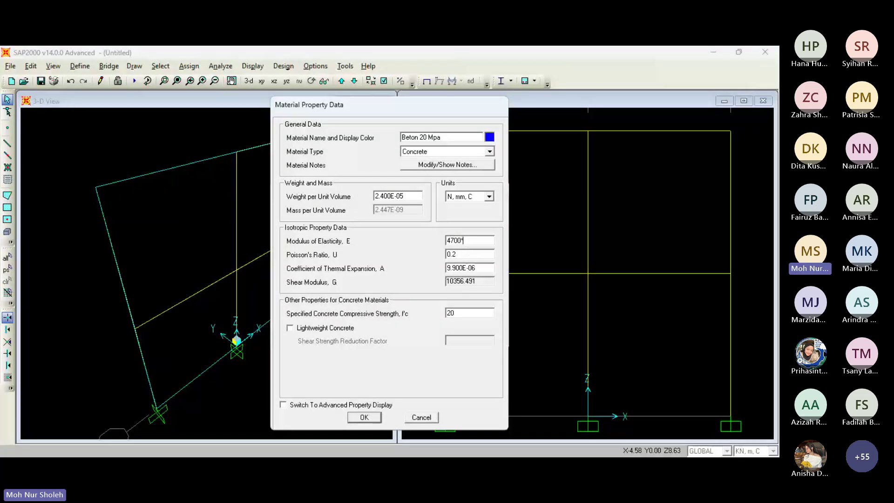
type("*SQR(20)")
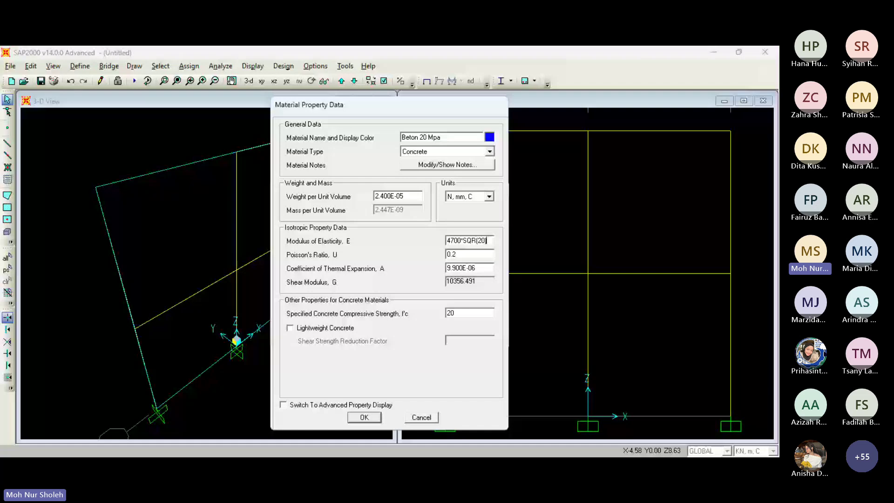
left_click(470, 252)
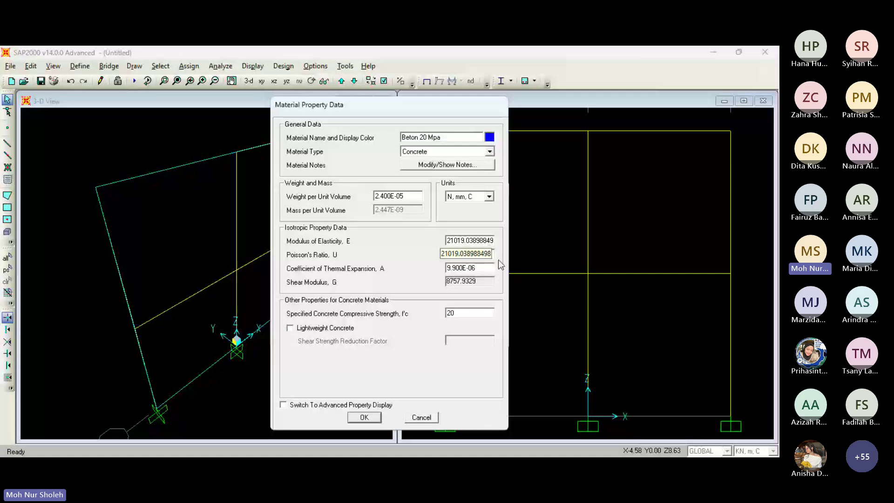
mouse_move(471, 468)
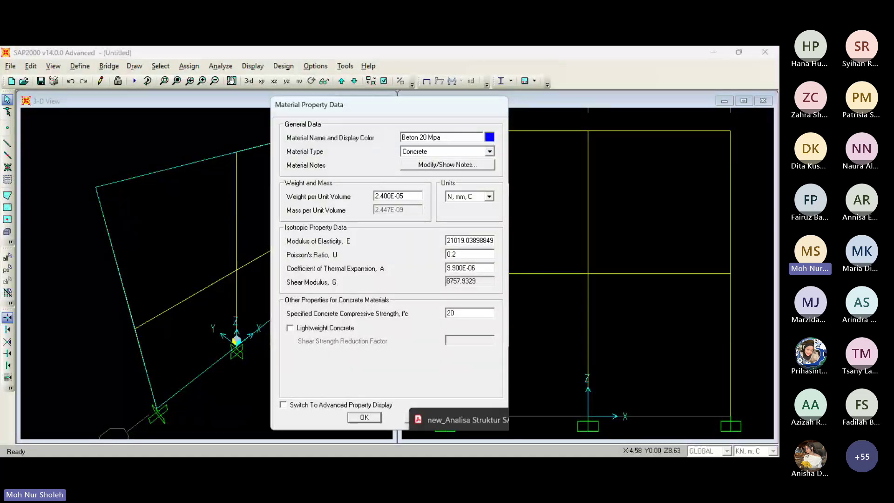
mouse_move(420, 467)
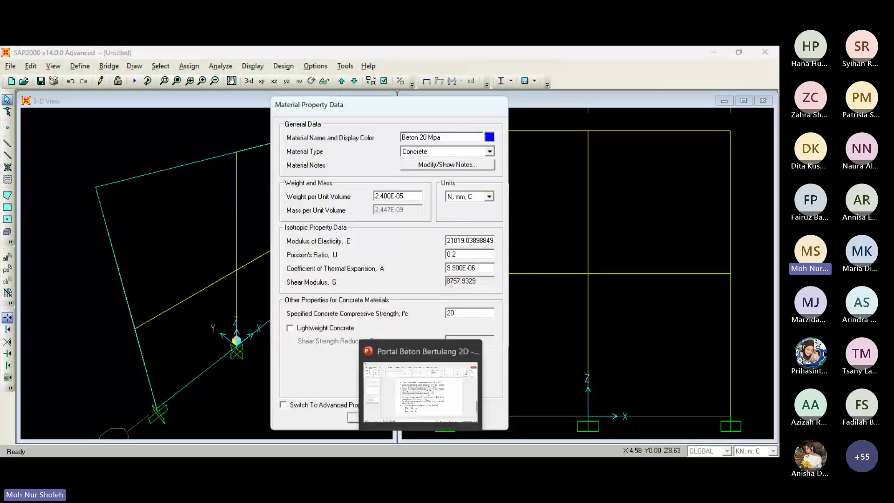
mouse_move(420, 398)
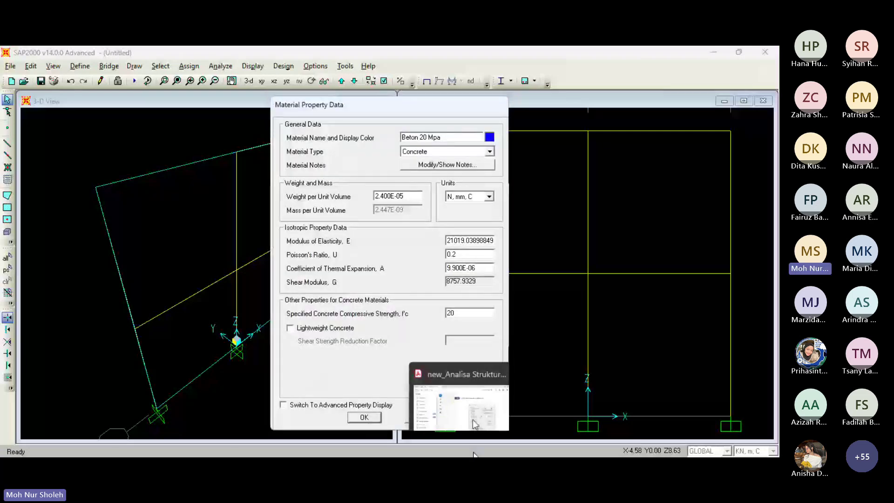
mouse_move(473, 420)
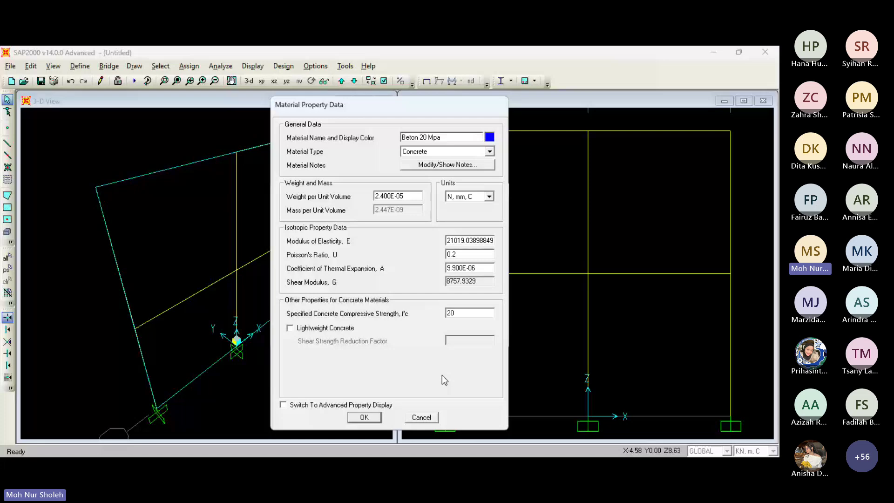
- Accept the concrete material and add a new material with Rebar as its material type
left_click(370, 417)
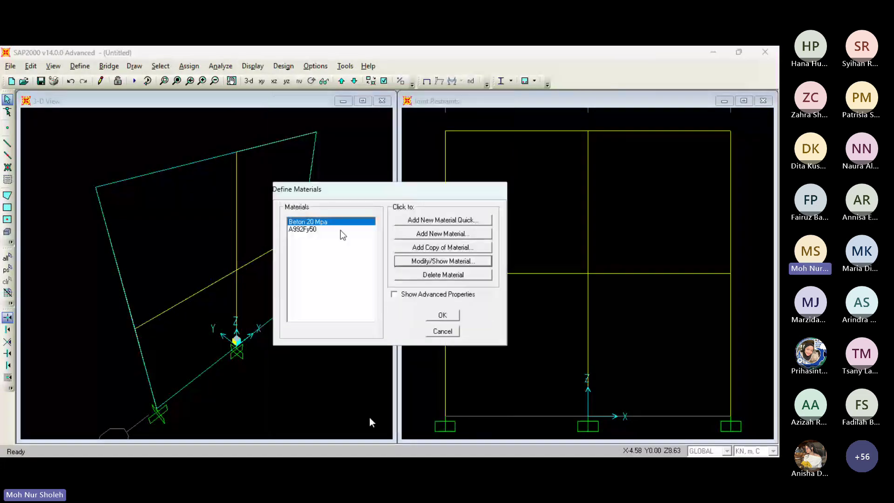
left_click(442, 316)
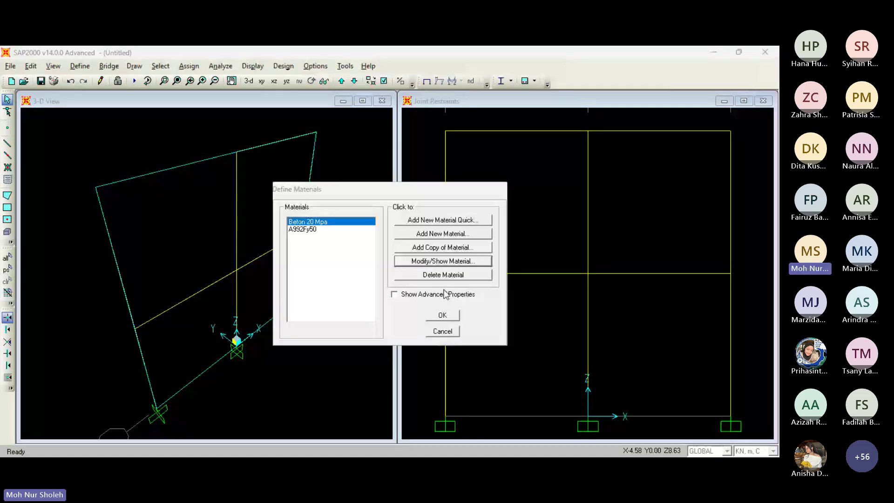
left_click(437, 238)
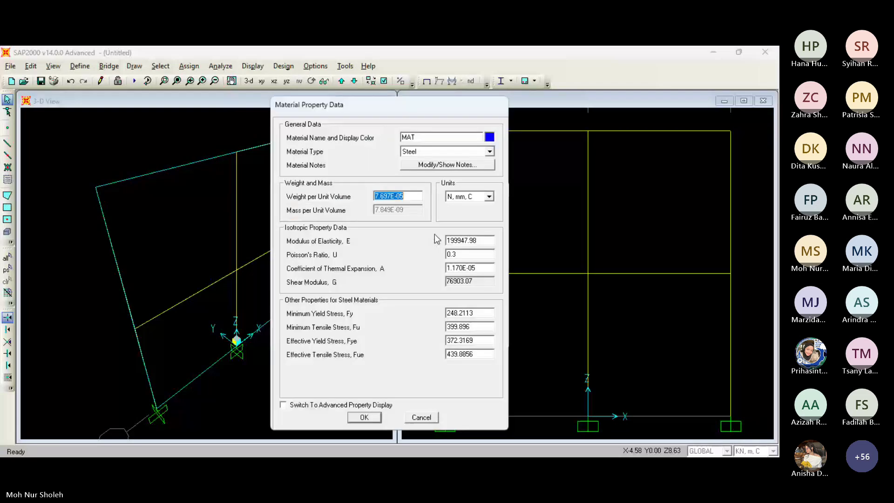
left_click(470, 149)
left_click(506, 184)
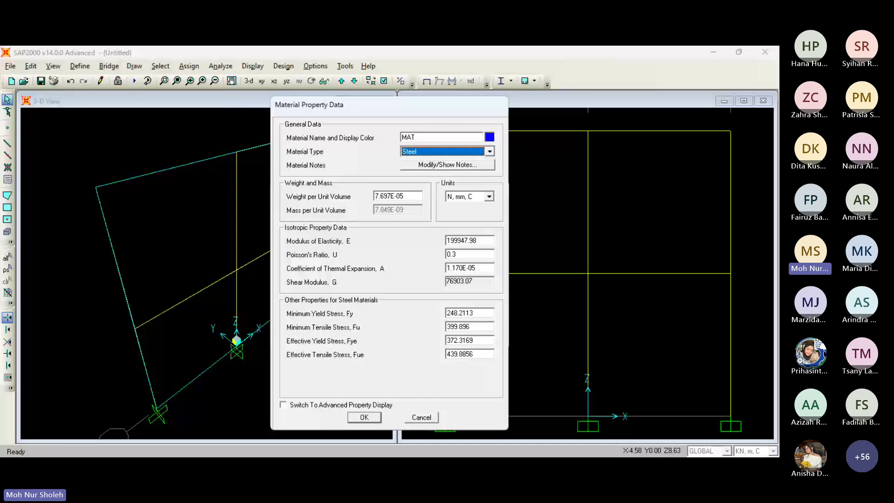
key("Return")
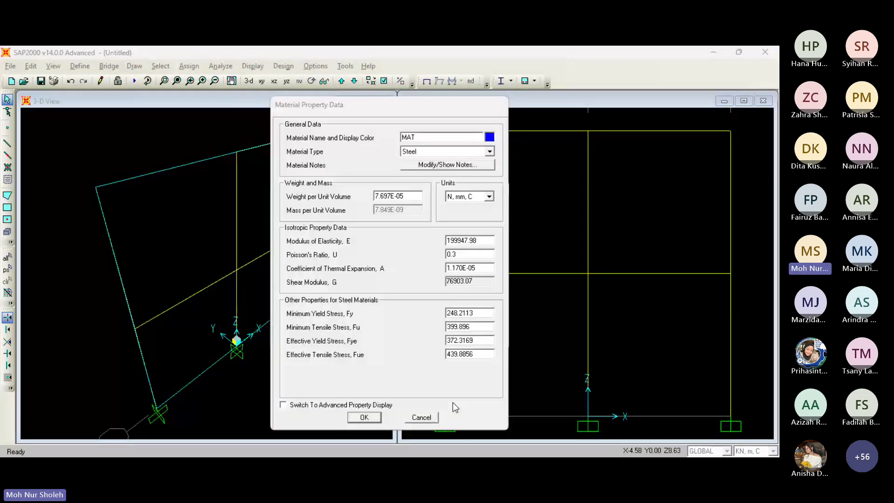
left_click(489, 151)
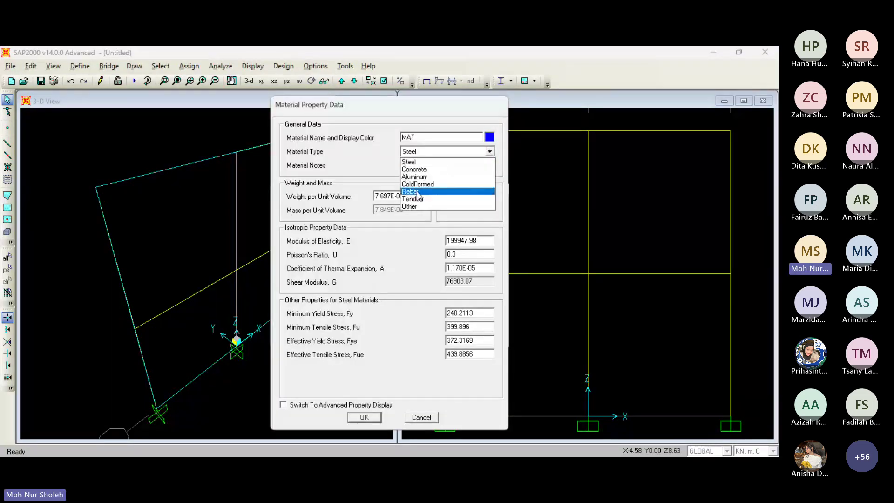
left_click(418, 192)
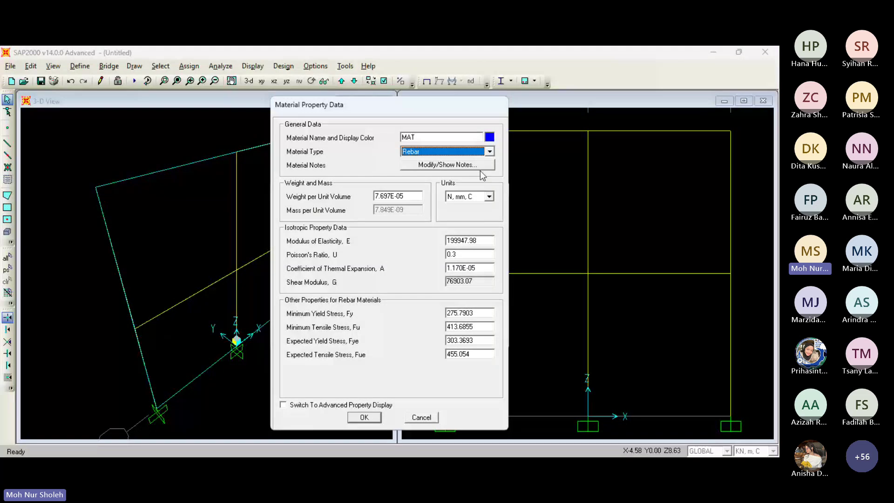
key("Return")
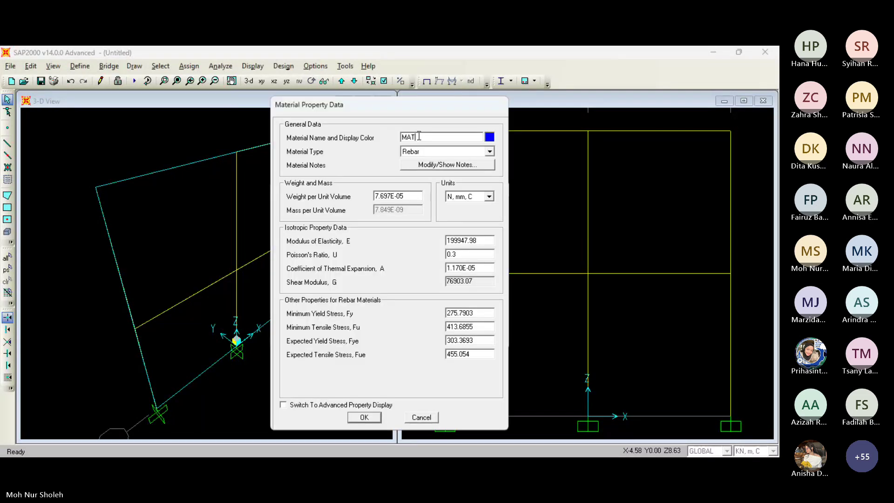
- Name the rebar material BJTD 40 and set its modulus of elasticity E to 200000 in N, mm, C units
double_click(418, 137)
type("BJ")
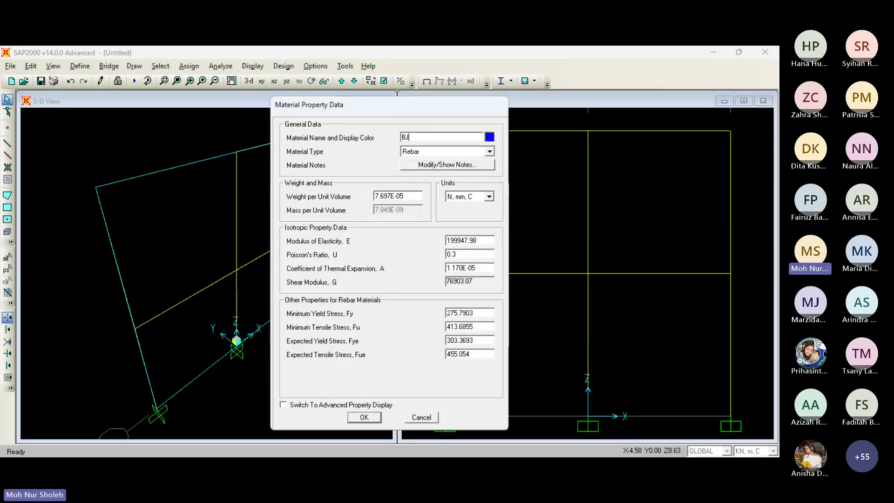
type("TD")
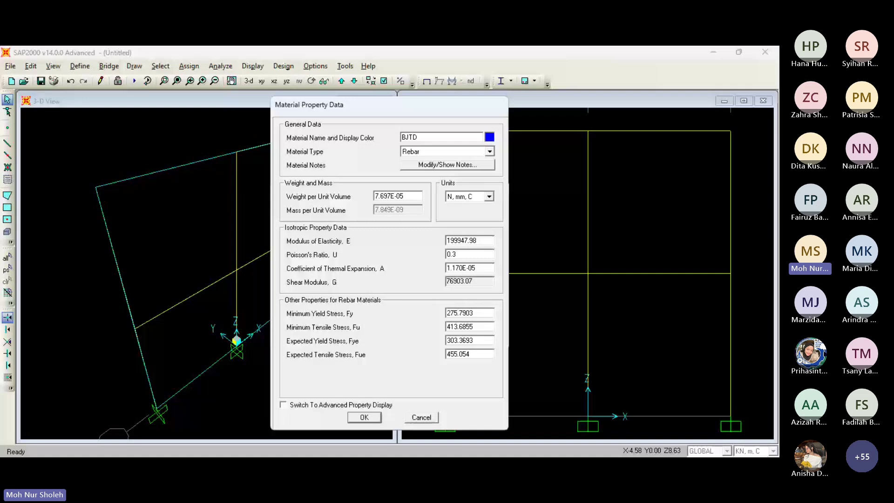
type(" 40")
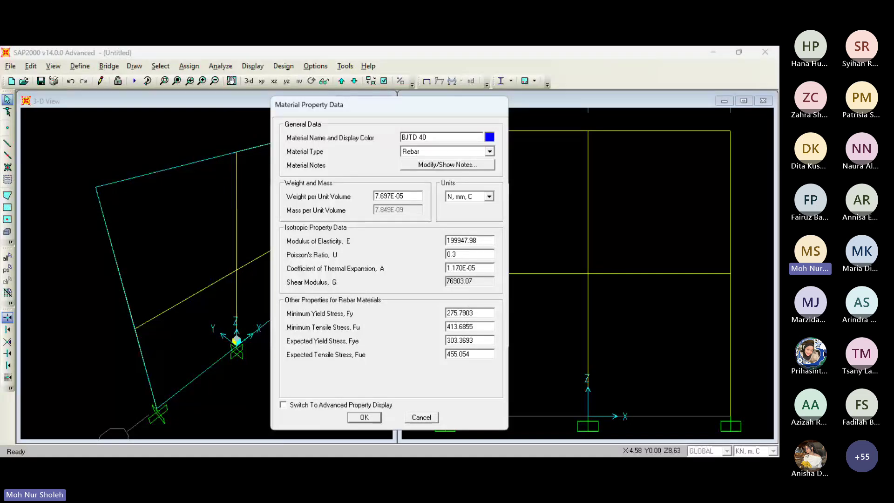
key("Return")
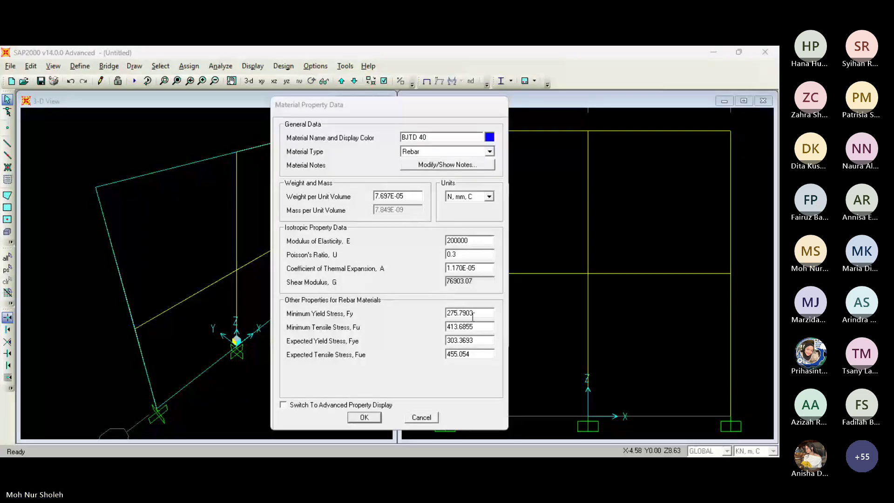
- Set BJTD 40's minimum and expected yield stresses to 400 and its minimum and expected tensile stresses to 570, and save the material
left_click(468, 364)
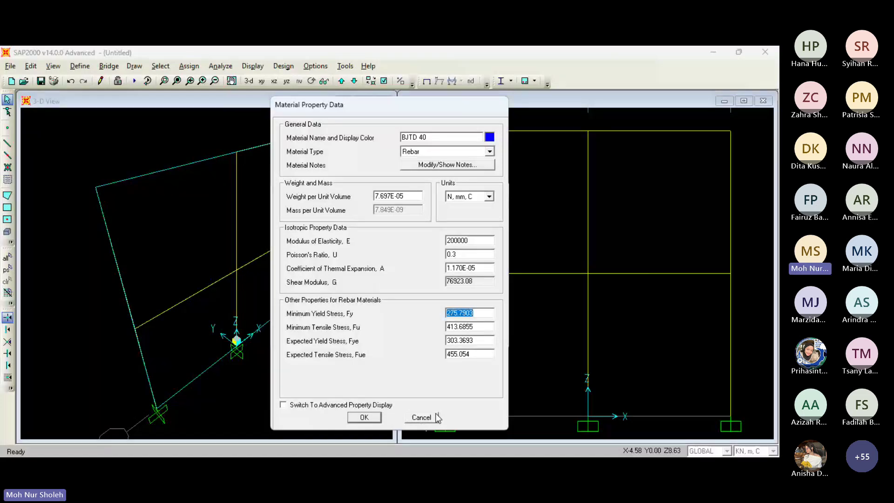
left_click(422, 418)
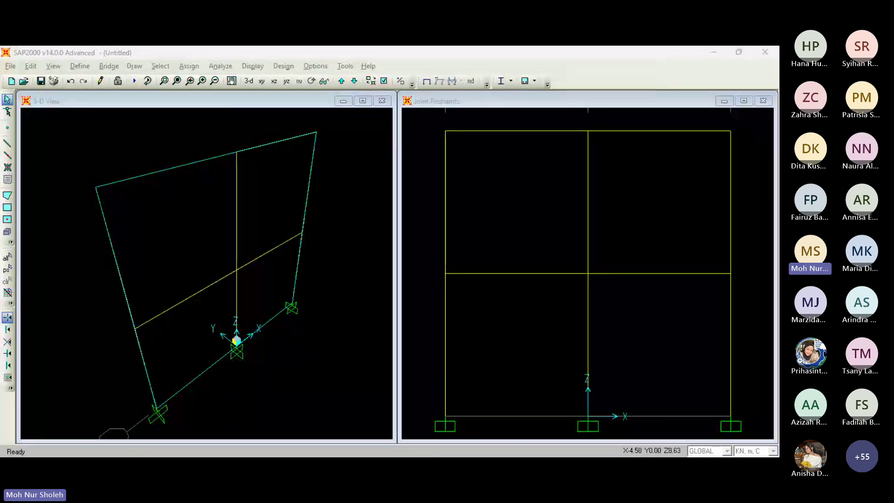
key("alt+Tab")
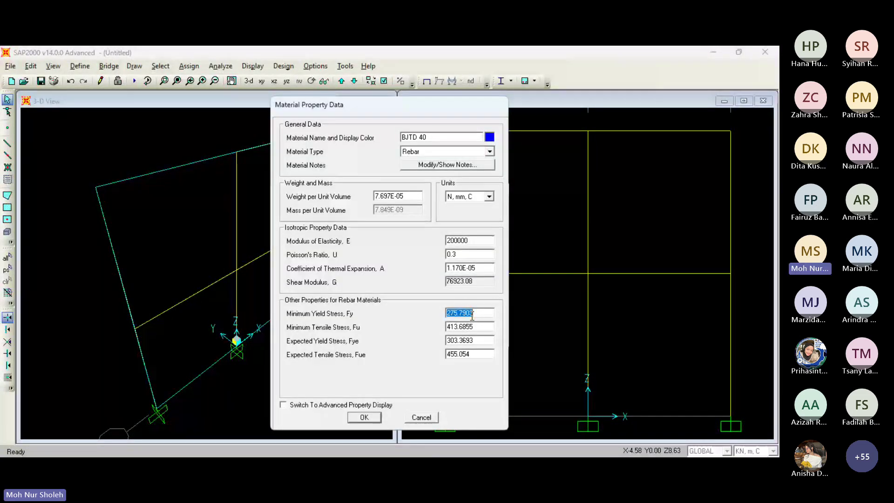
type("400")
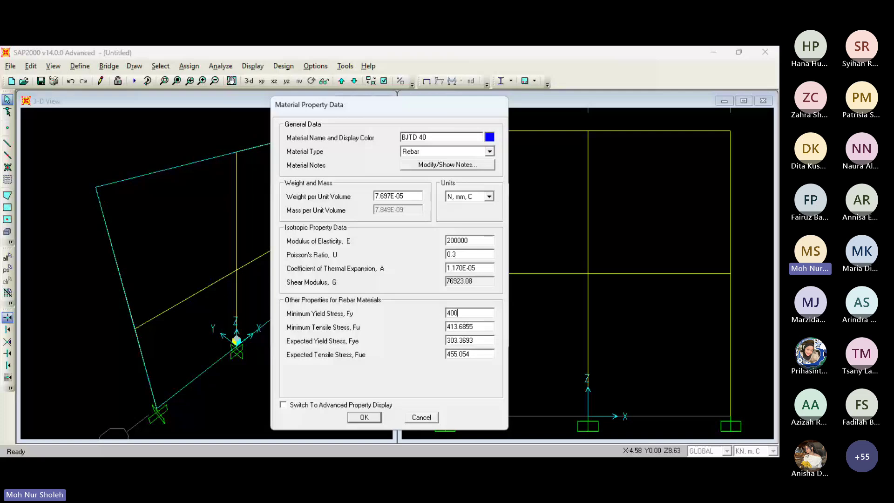
left_click(493, 323)
type("570")
double_click(480, 342)
type("400")
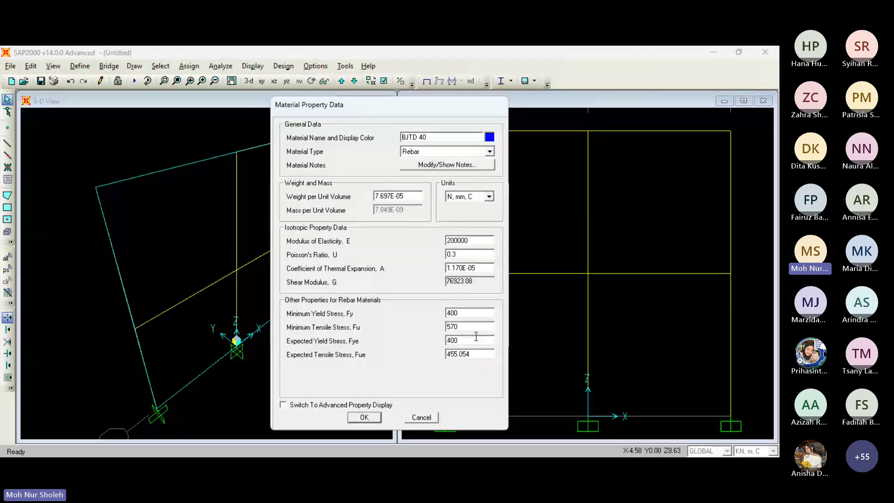
double_click(471, 354)
type("570")
left_click(364, 417)
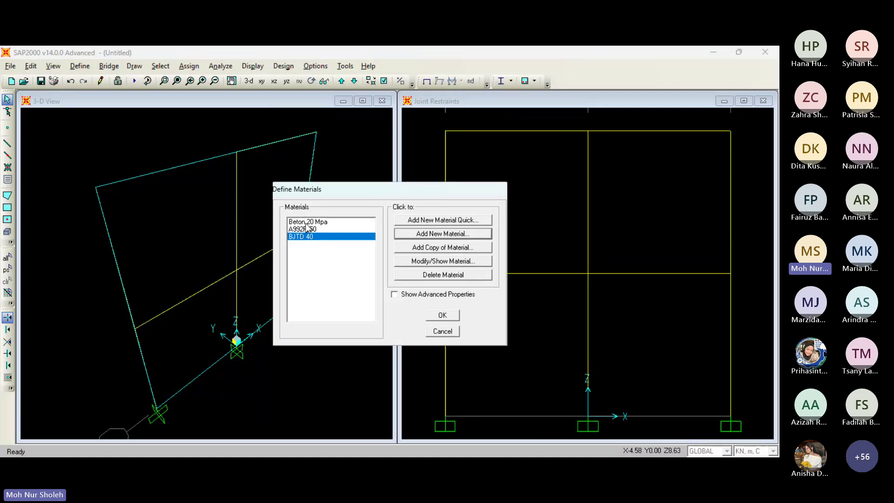
- Add a copy of the BJTD 40 material and name it BJTP 24
left_click(321, 223)
left_click(304, 239)
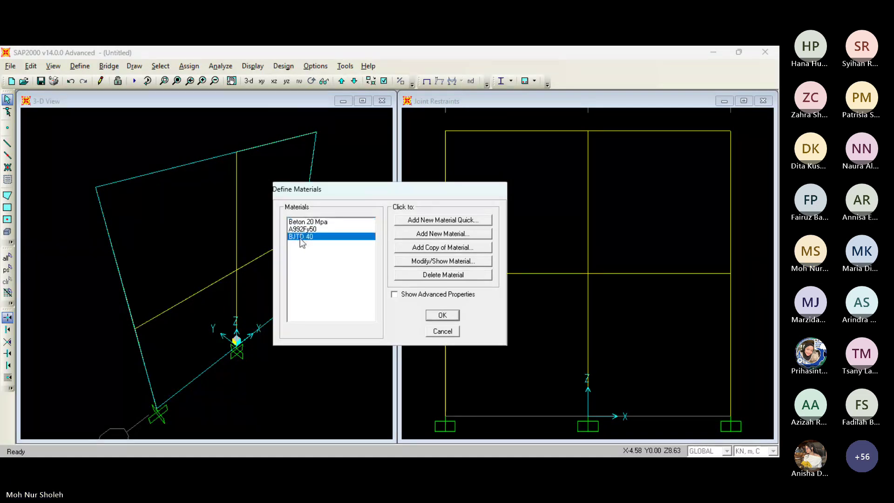
key("Return")
left_click(420, 247)
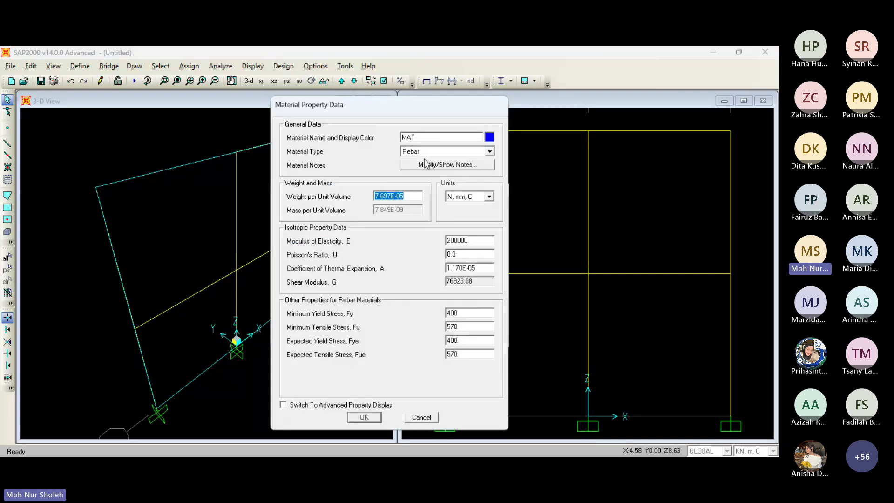
double_click(423, 137)
type("BJTP")
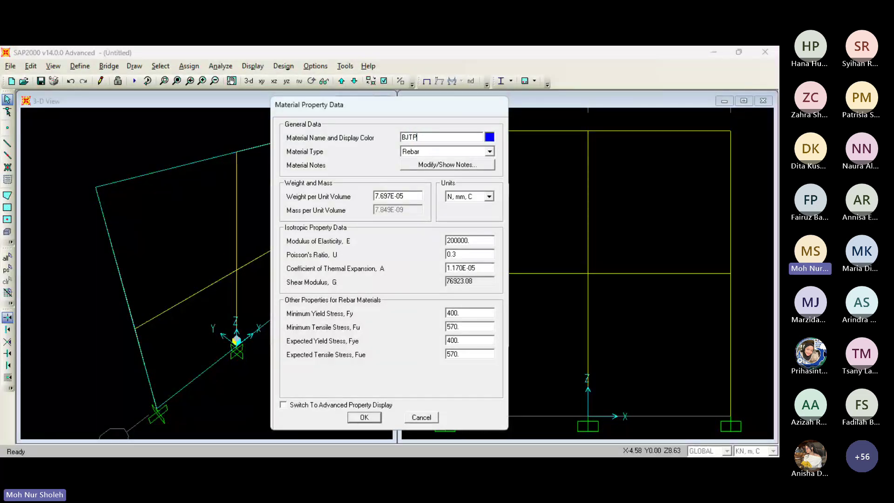
type(" 40")
key("Return")
- Set BJTP 24's minimum and expected yield stresses to 240 and both tensile stresses to 390, and finish the material definitions
double_click(465, 315)
type("240")
double_click(470, 327)
type("39")
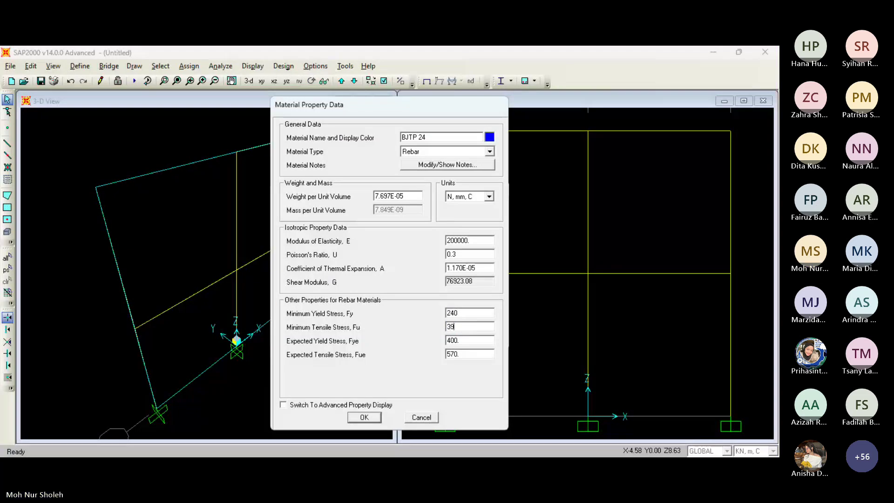
type("0")
key("Tab")
type("24")
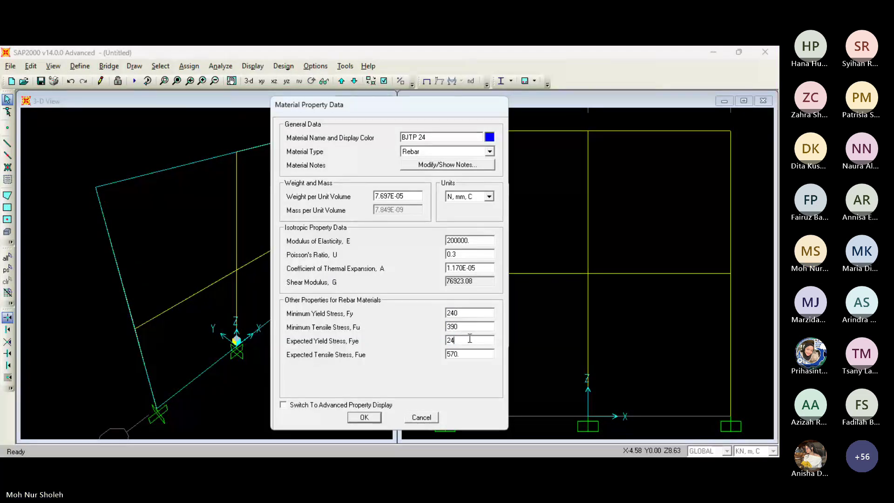
type("0")
key("Tab")
type("39")
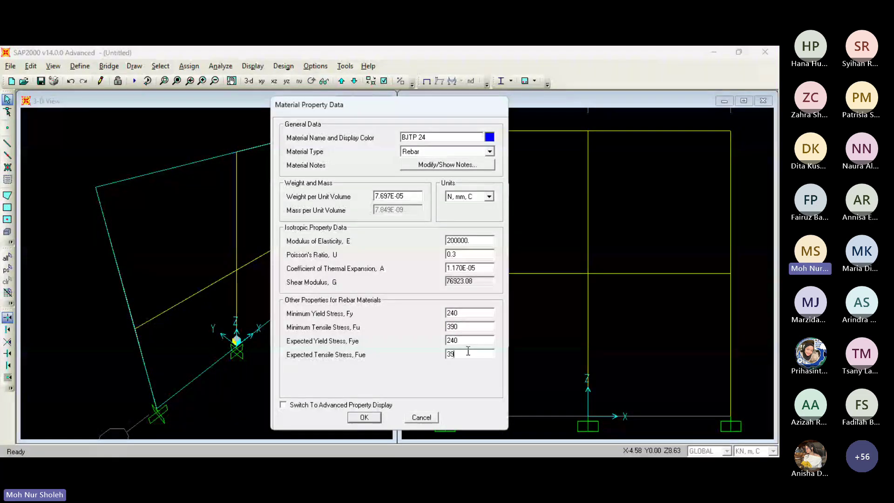
type("0")
left_click(364, 417)
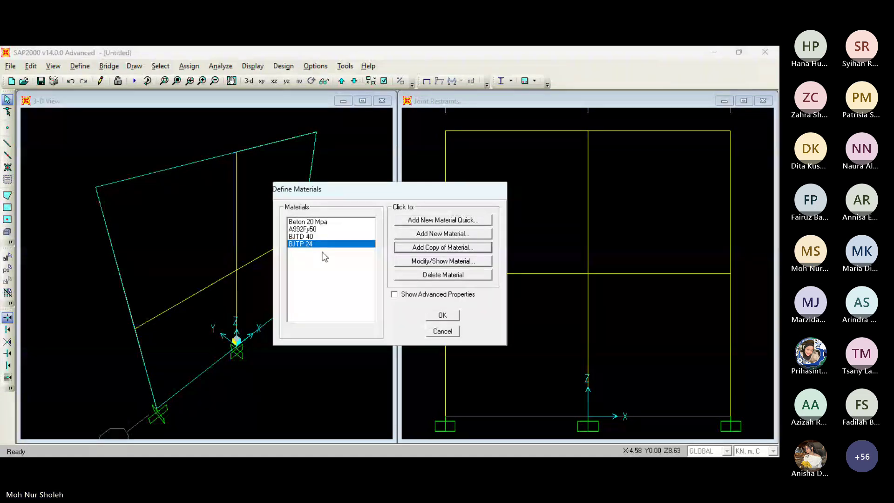
left_click(443, 315)
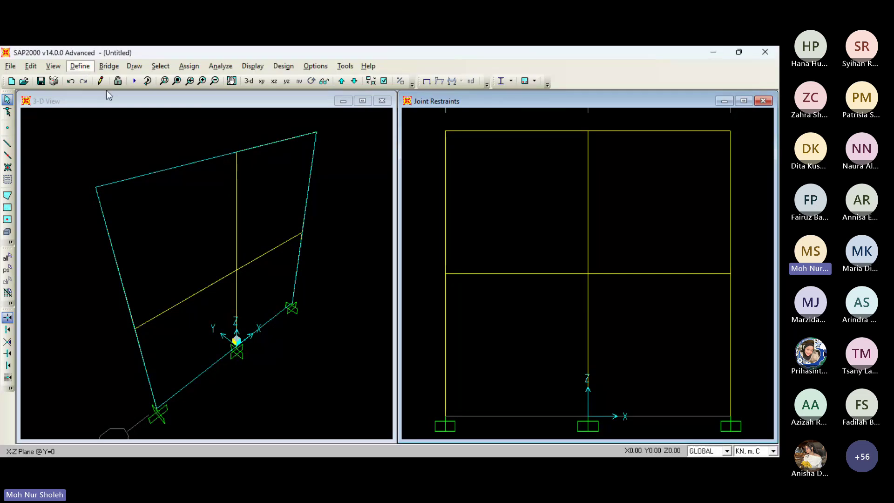
- Open the frame section properties and examine the existing FSEC1 section's shape, material and dimensions without changing it
left_click(280, 93)
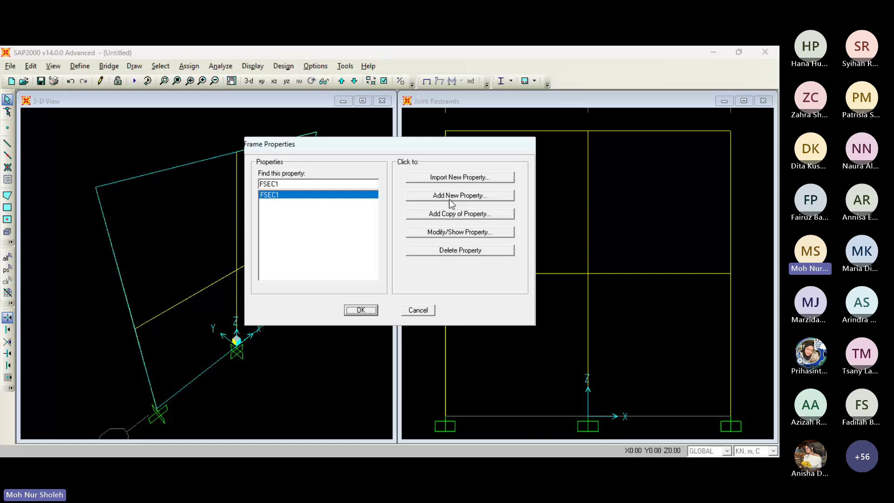
key("Return")
left_click(449, 231)
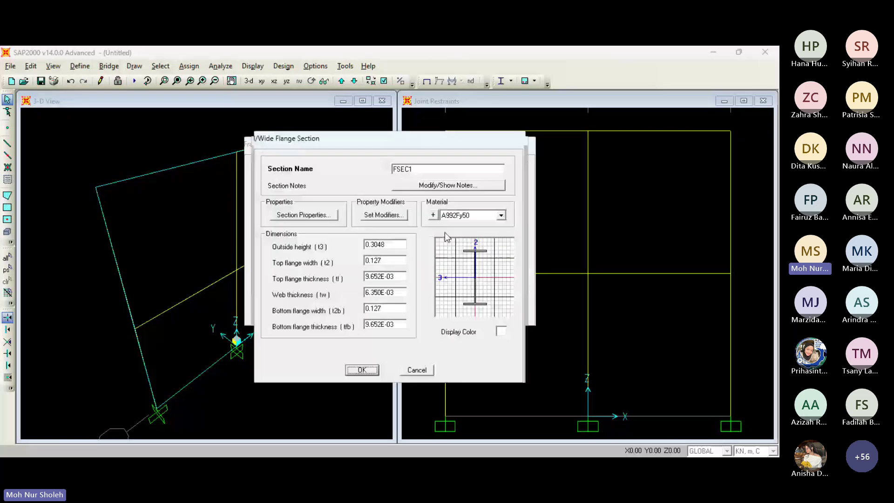
left_click(405, 371)
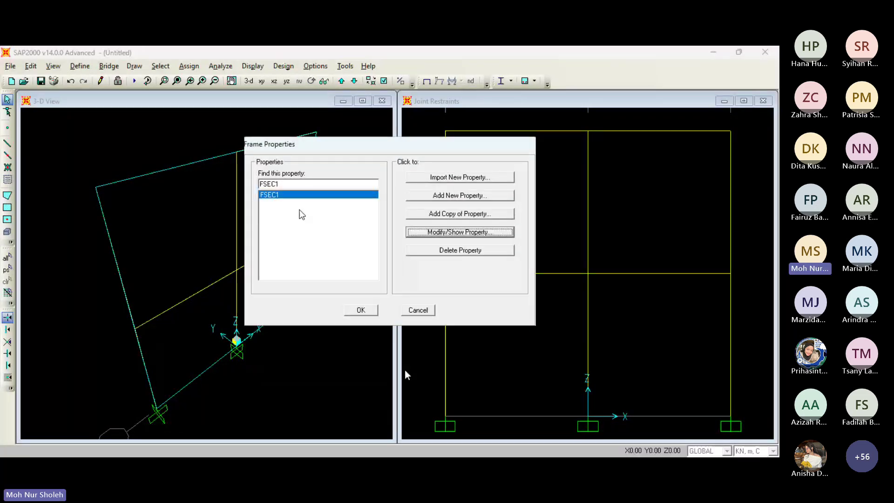
- Add a new rectangular concrete frame section with Beton 20 Mpa as its material
left_click(457, 194)
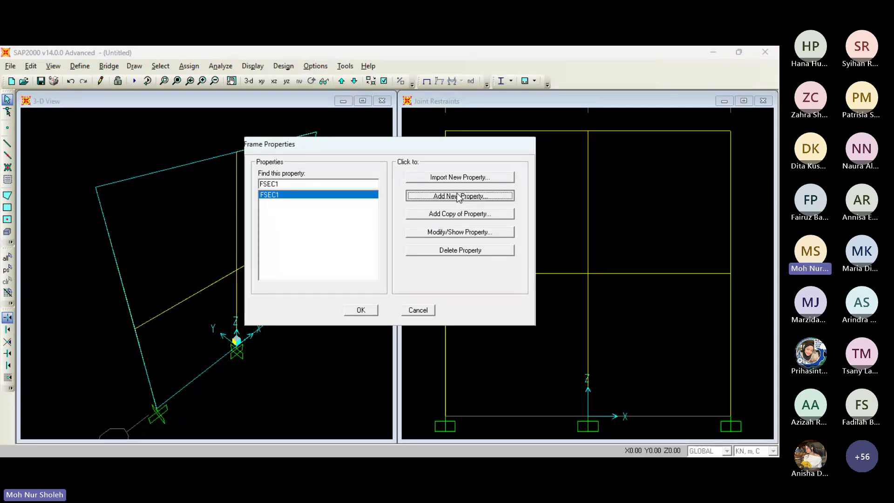
left_click(438, 154)
left_click(440, 176)
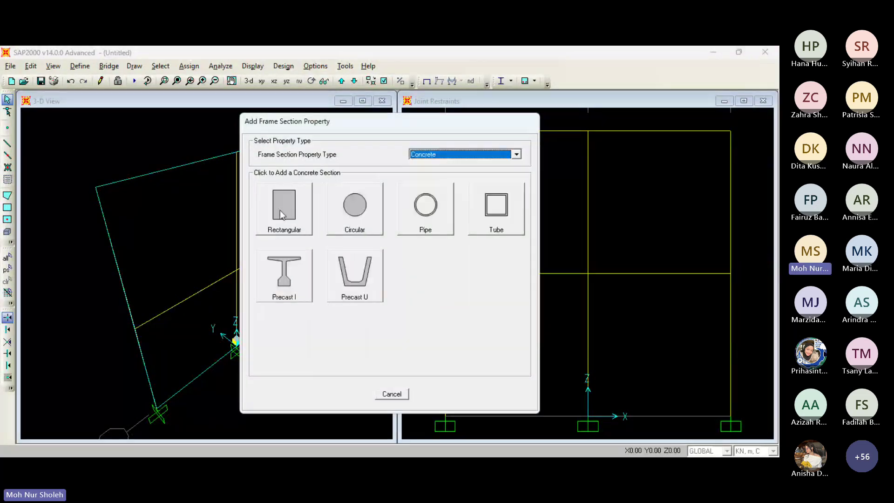
left_click(280, 210)
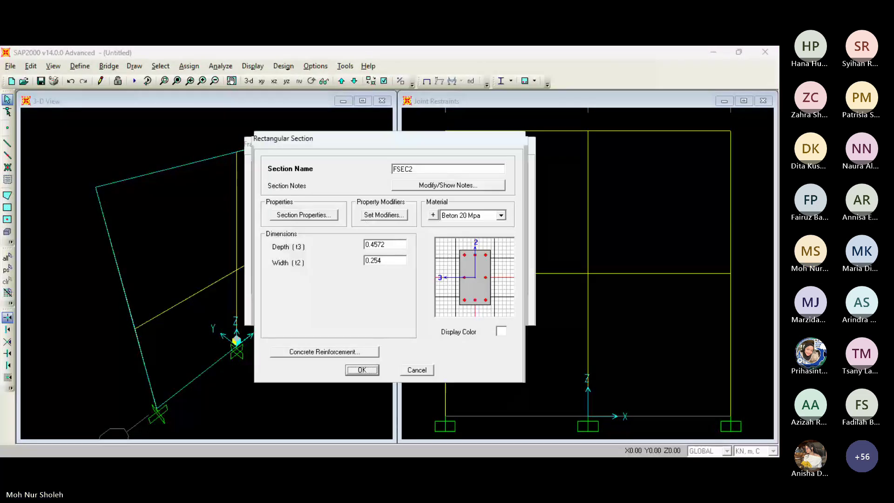
key("Return")
key("Return")
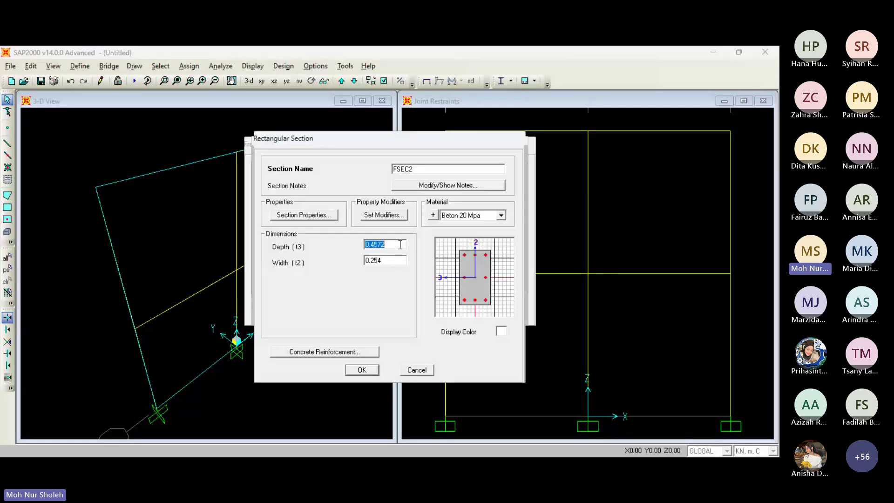
- Set the new rectangular section's depth and width to 0.4 m and name it K400x400
type("0.4")
key("Tab")
type("0.4")
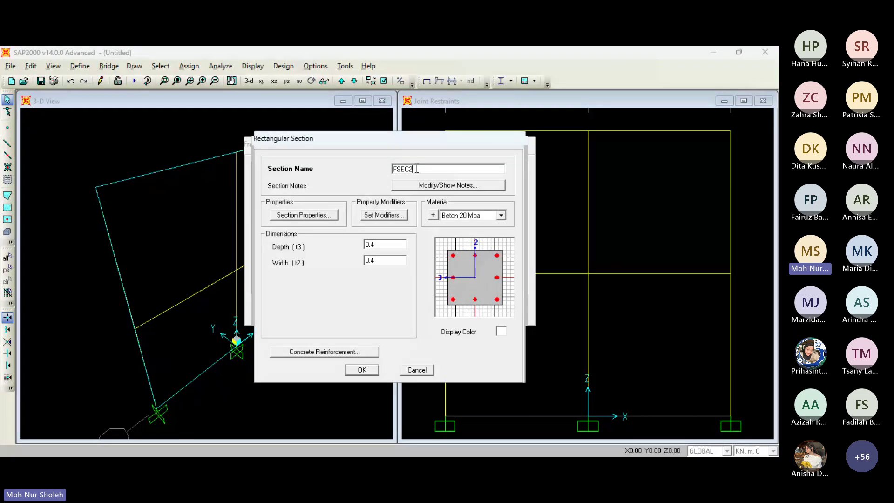
left_click_drag(414, 168, 376, 165)
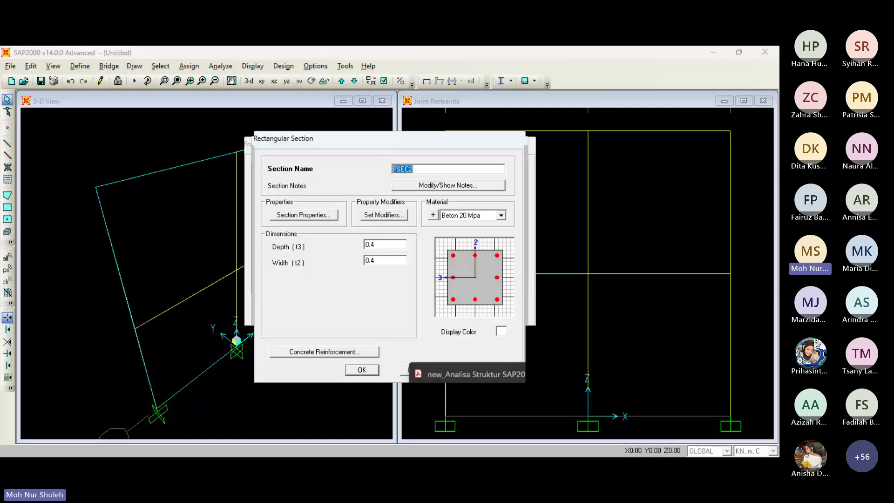
type("K40X40")
- Assign BJTP 24 as the confinement bar material in K400x400's concrete reinforcement data and accept the section
left_click(324, 352)
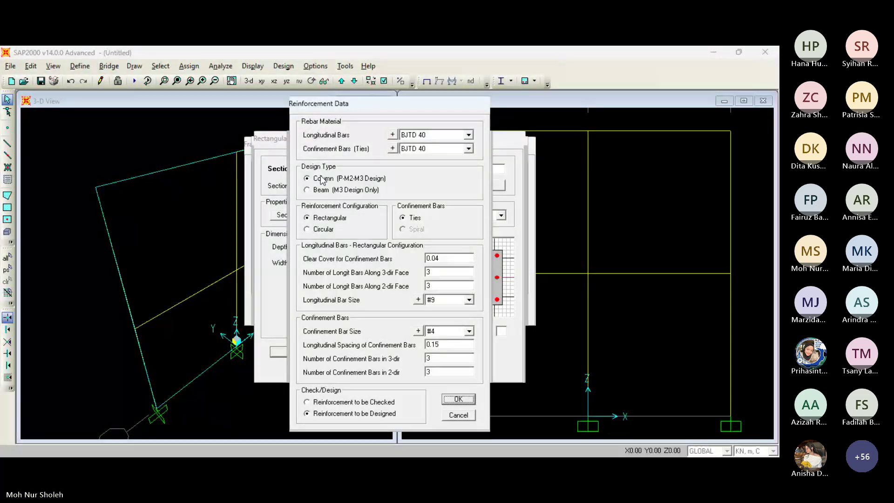
left_click(459, 399)
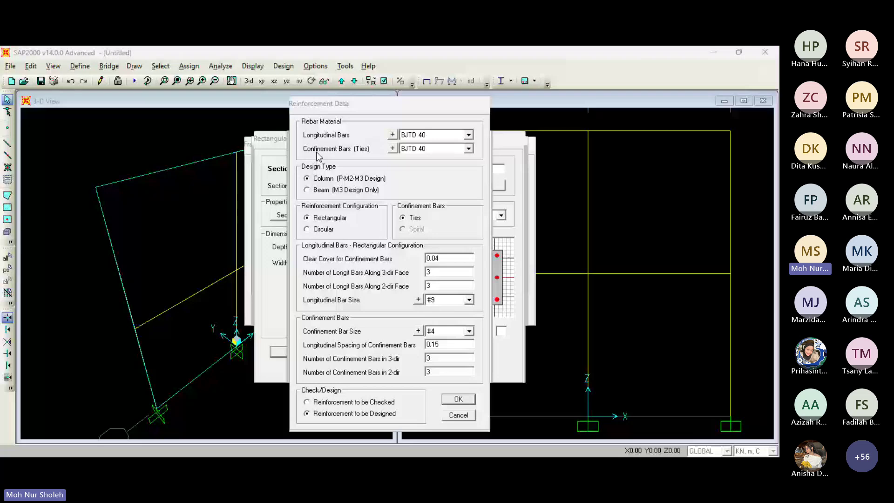
left_click(437, 149)
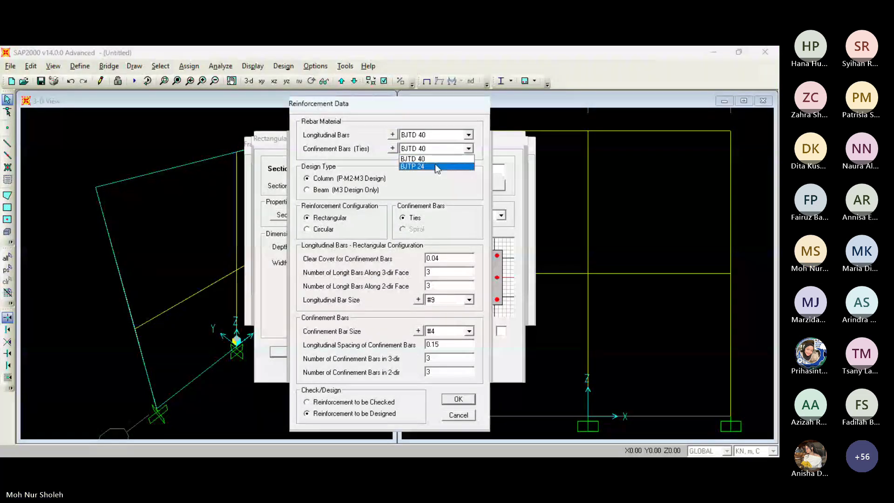
left_click(435, 166)
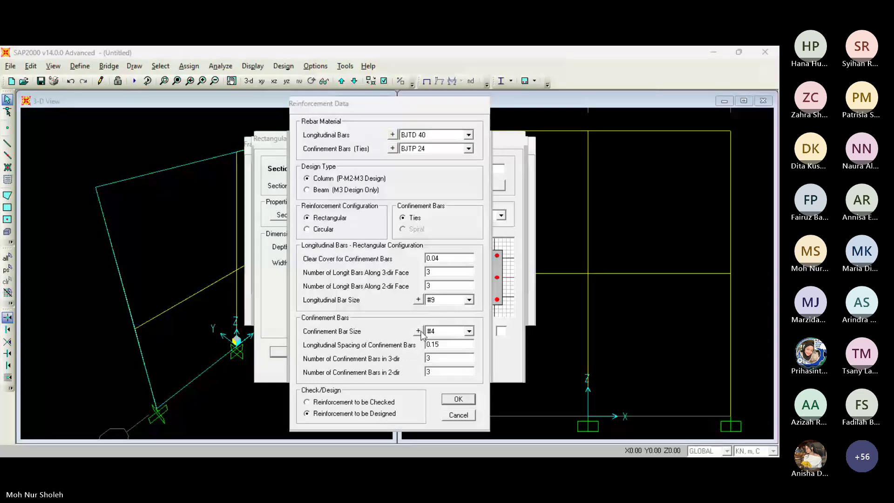
left_click(459, 399)
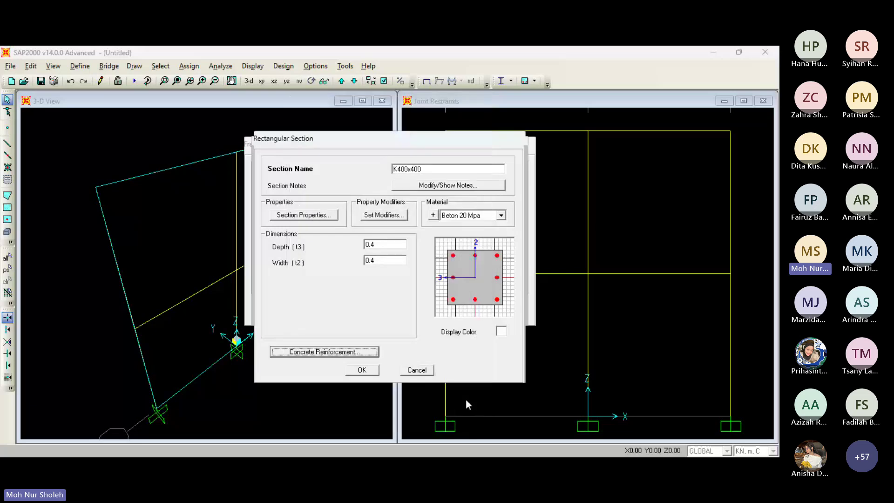
left_click(362, 371)
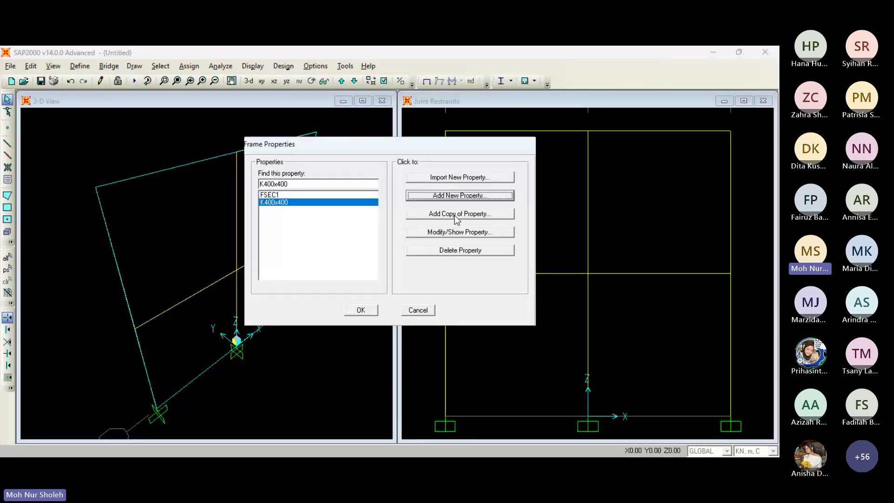
- Add a copy of the K400x400 frame section and name it K400x500
left_click(361, 309)
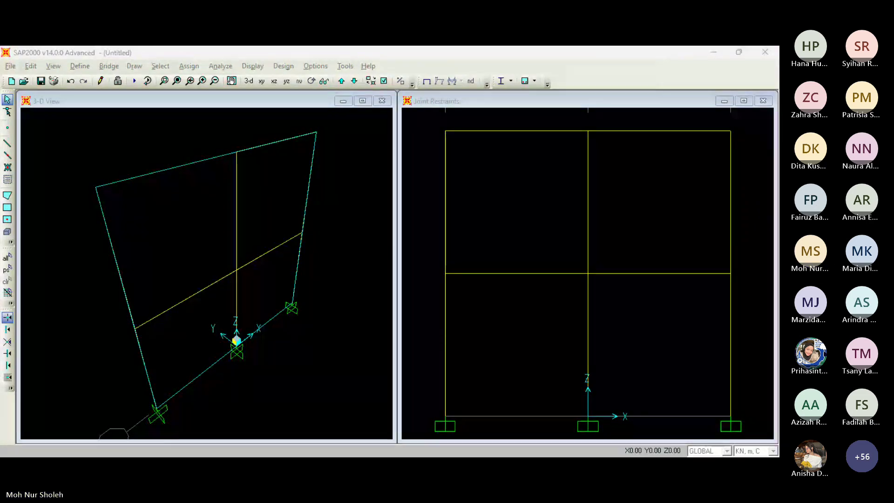
left_click(432, 214)
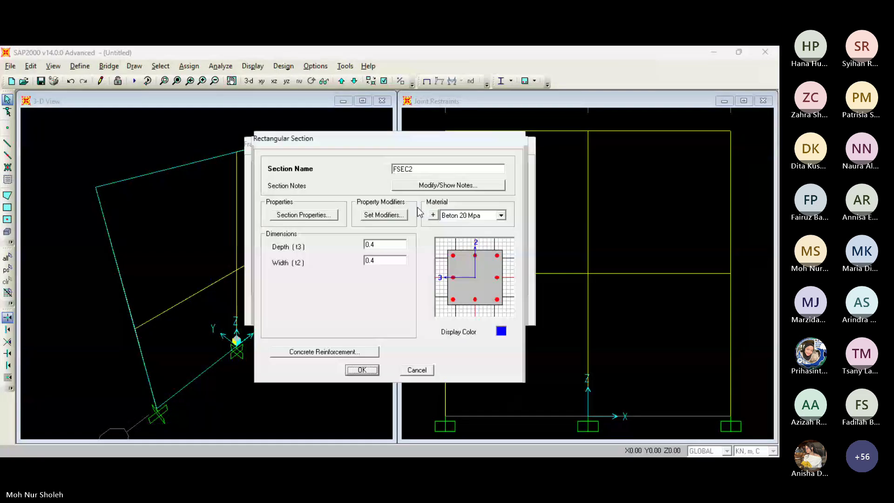
left_click(418, 168)
left_click_drag(417, 168, 381, 167)
type("k400")
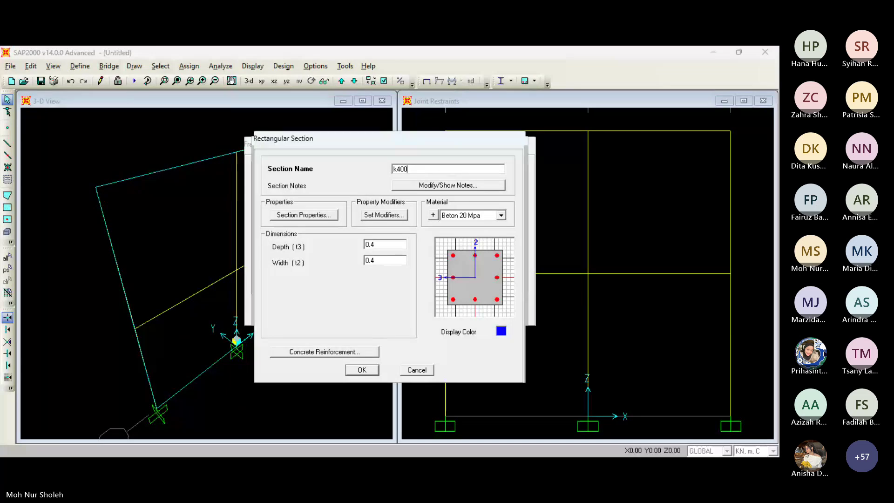
key("BackSpace")
key("BackSpace")
key("BackSpace")
key("BackSpace")
type("K4")
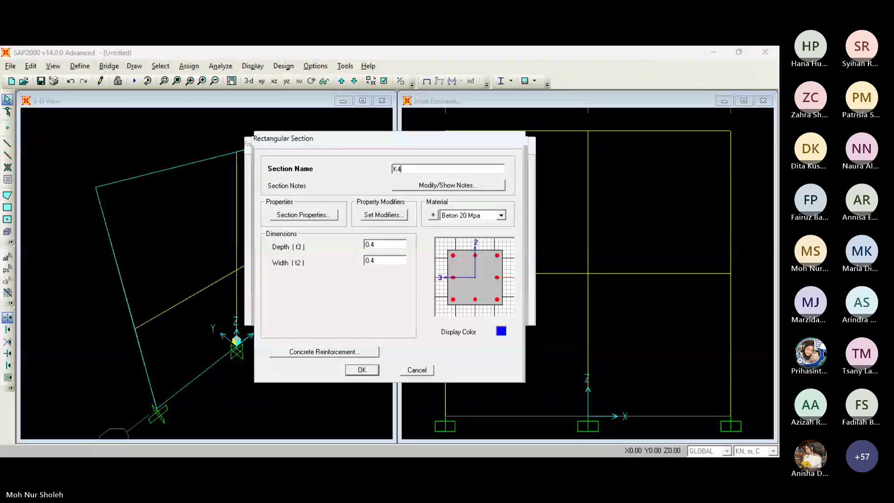
type("00x500")
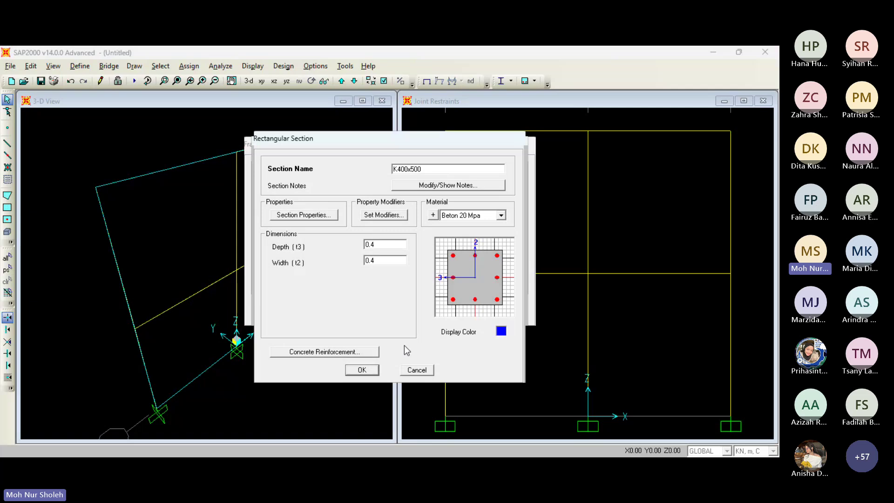
- Set K400x500's depth to 0.5 m, check its concrete reinforcement data and accept the section
double_click(378, 245)
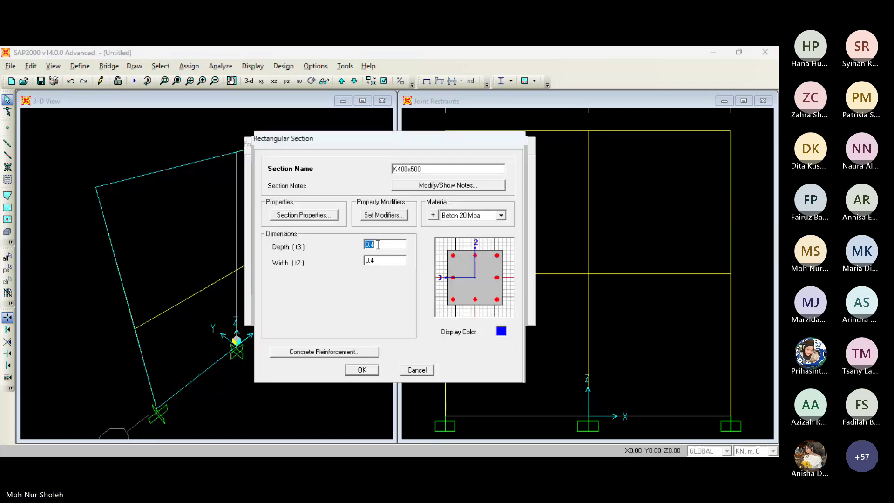
left_click(386, 244)
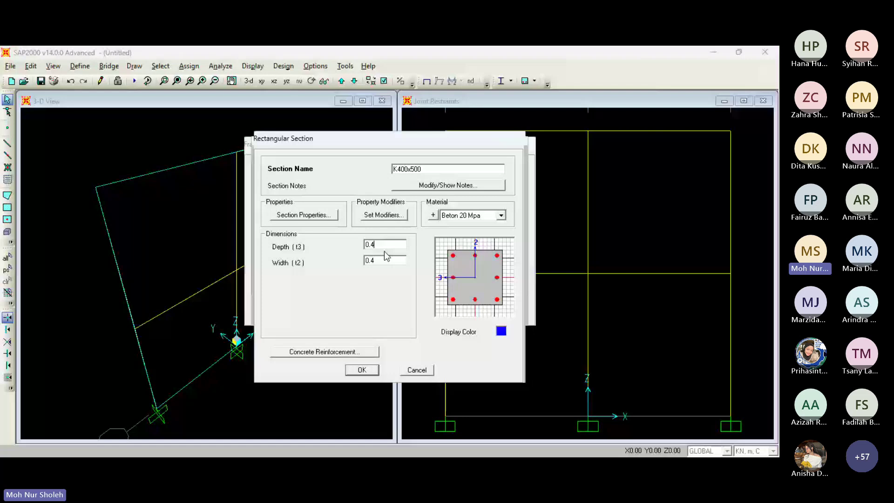
key("BackSpace")
type("5")
left_click(385, 260)
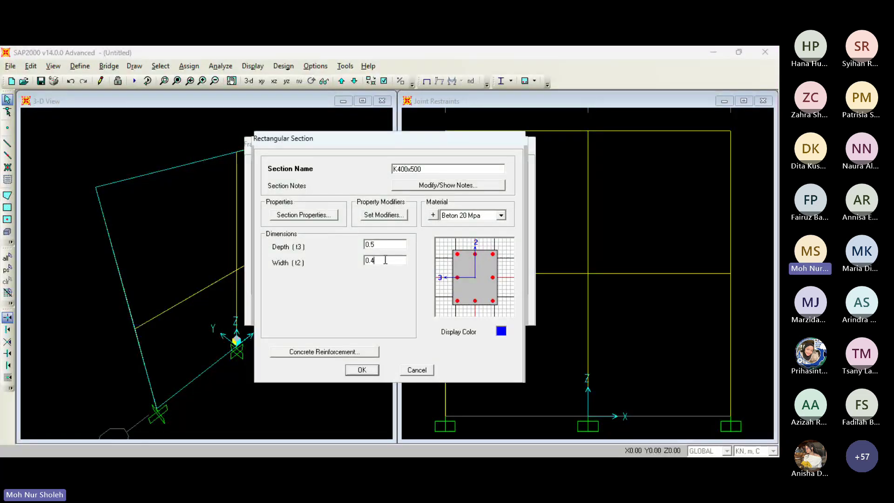
left_click(318, 353)
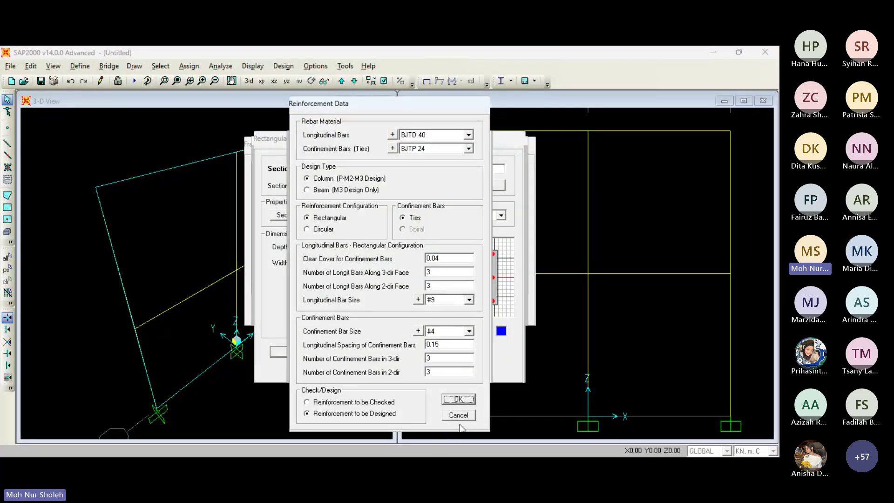
left_click(459, 399)
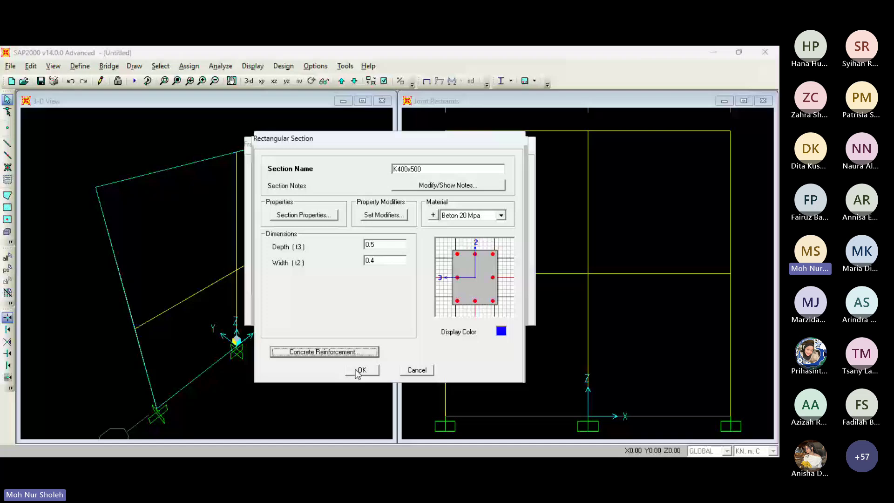
left_click(361, 370)
left_click(359, 309)
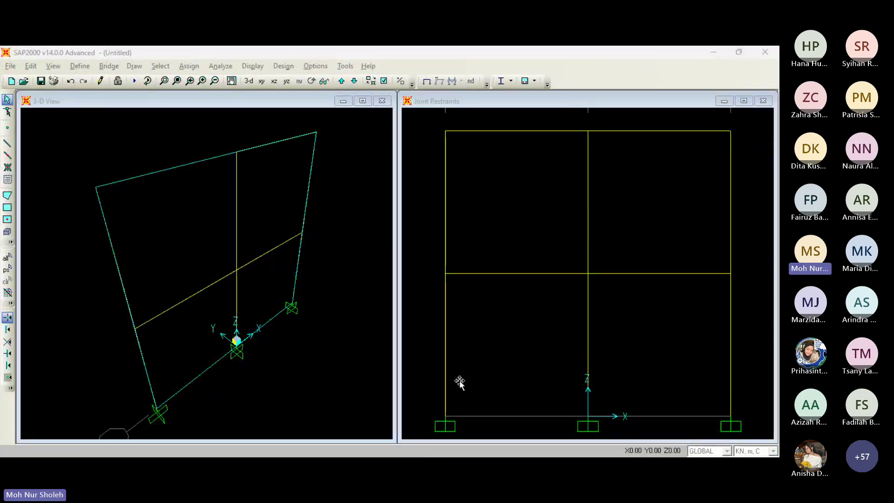
- Add a copy of the K400x500 frame section and name it B200x400
left_click(435, 395)
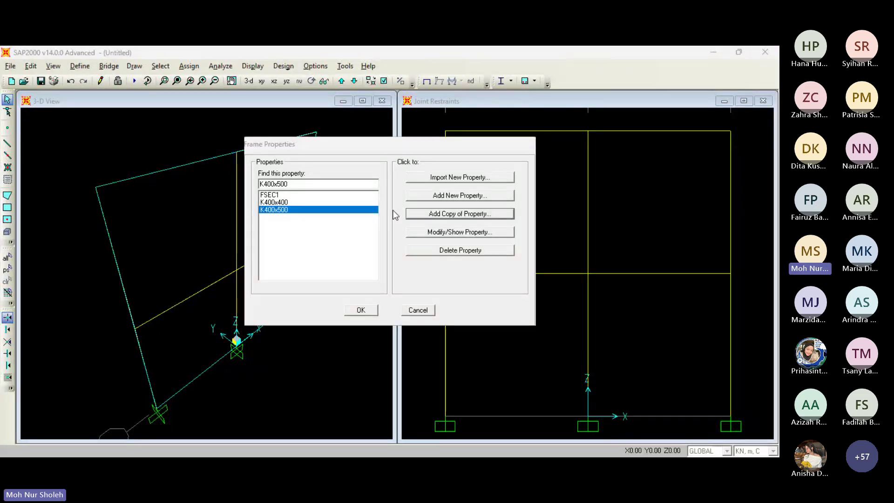
left_click(501, 215)
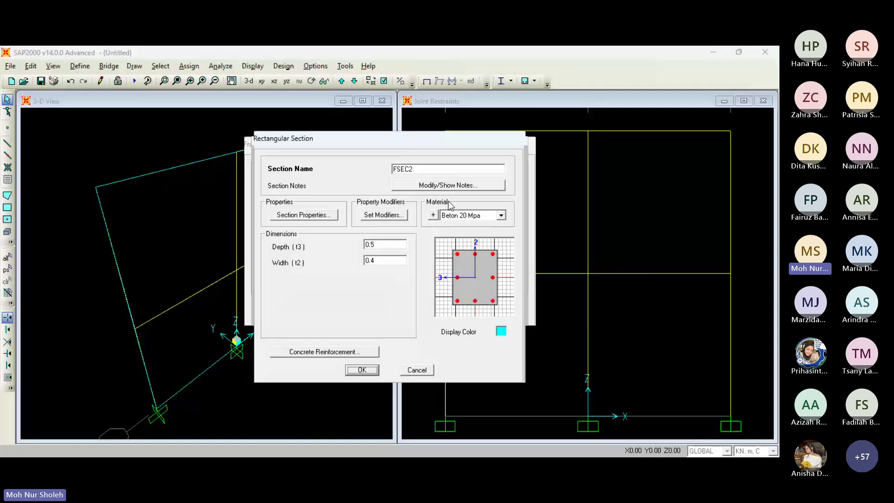
left_click_drag(422, 170, 321, 166)
type("B")
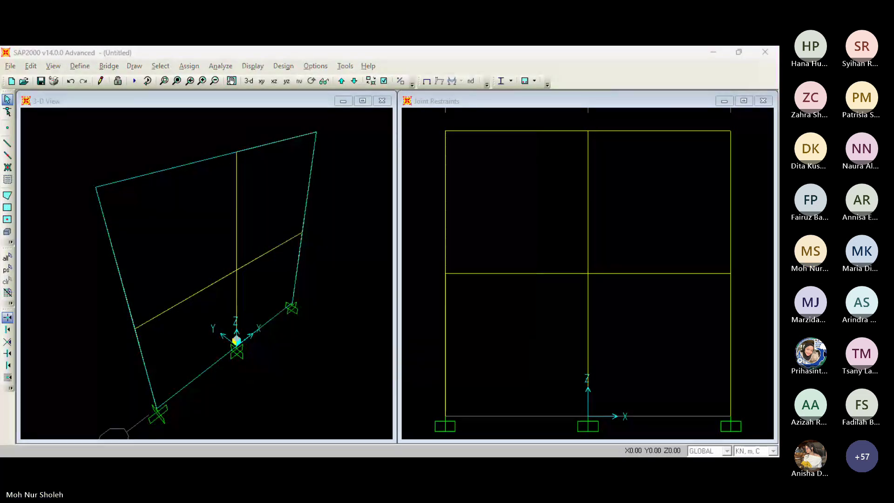
type("2")
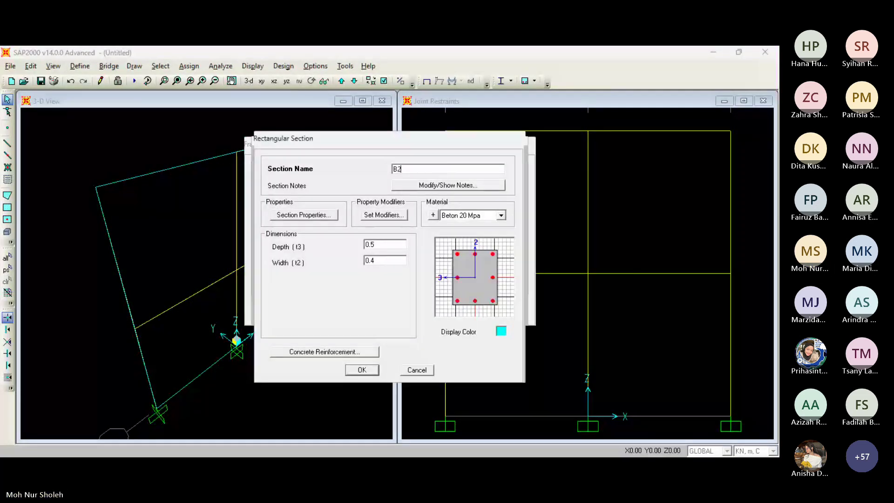
type("00")
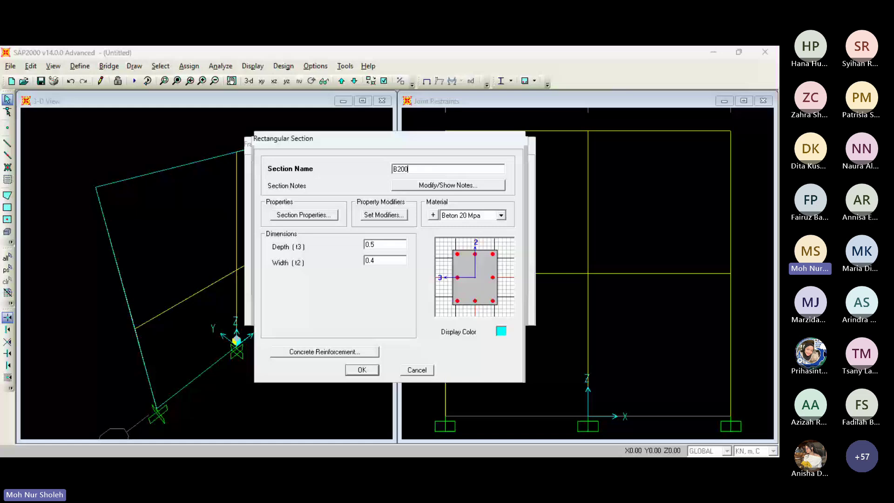
type("x40")
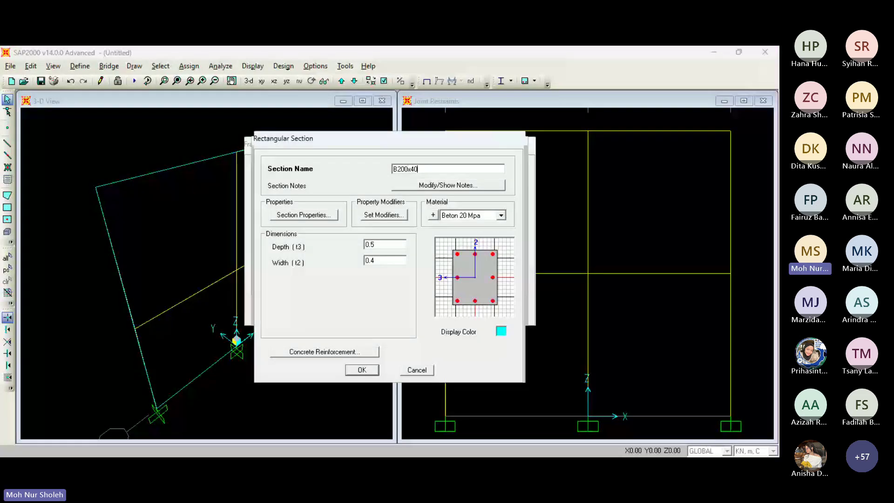
type("0")
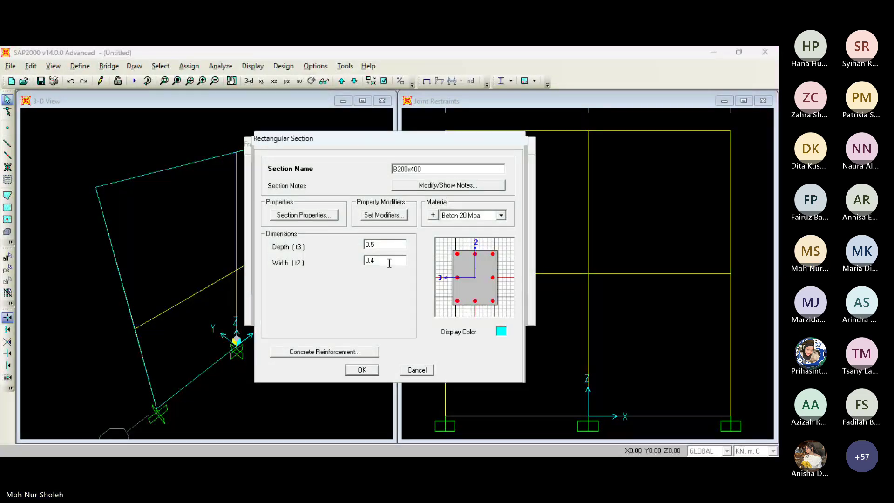
- Set B200x400's width to 0.2 m and its depth to 0.4 m
left_click(389, 264)
key("BackSpace")
type("2")
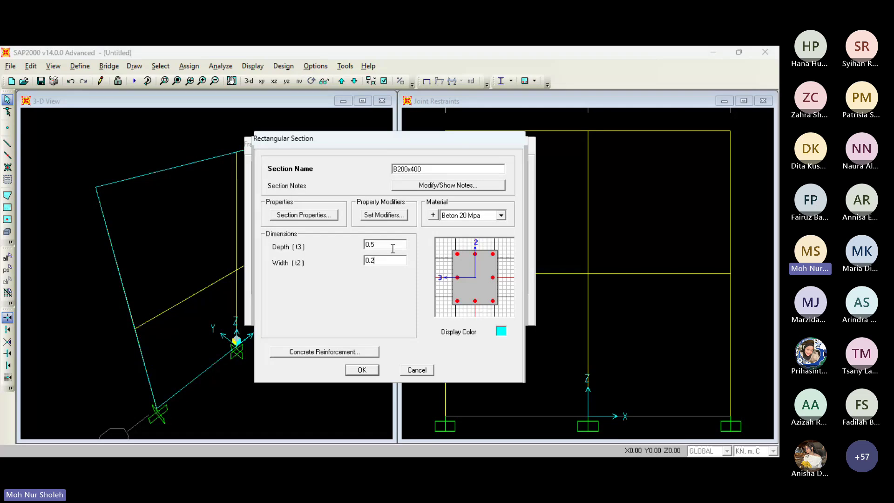
left_click(392, 245)
key("BackSpace")
type("4")
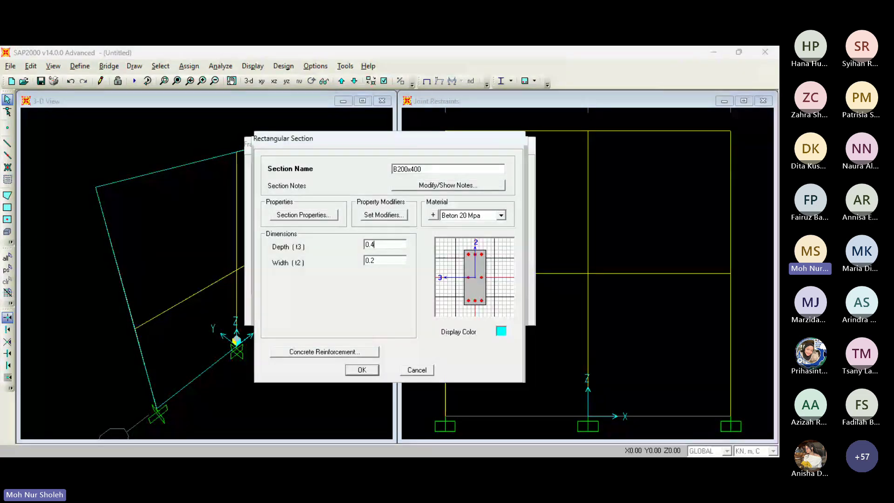
key("Tab")
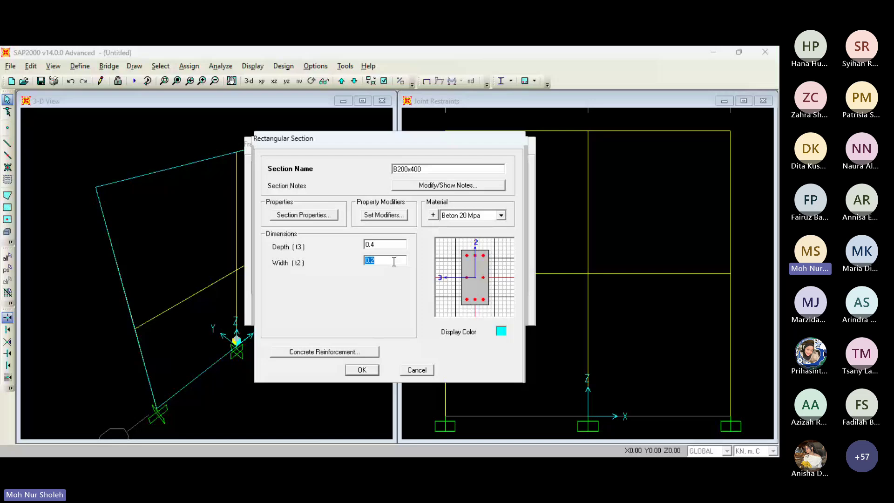
- Set the B200x400 section's reinforcement design type to Beam (M3 Design Only)
left_click(320, 351)
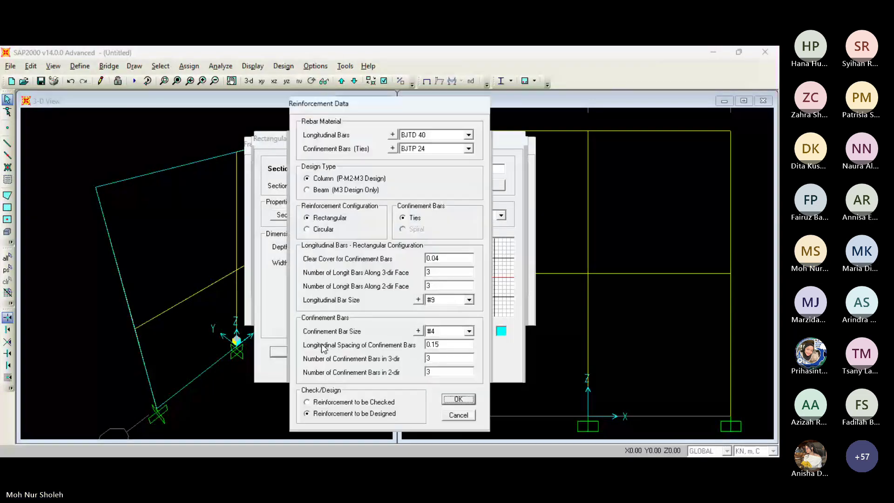
left_click(360, 190)
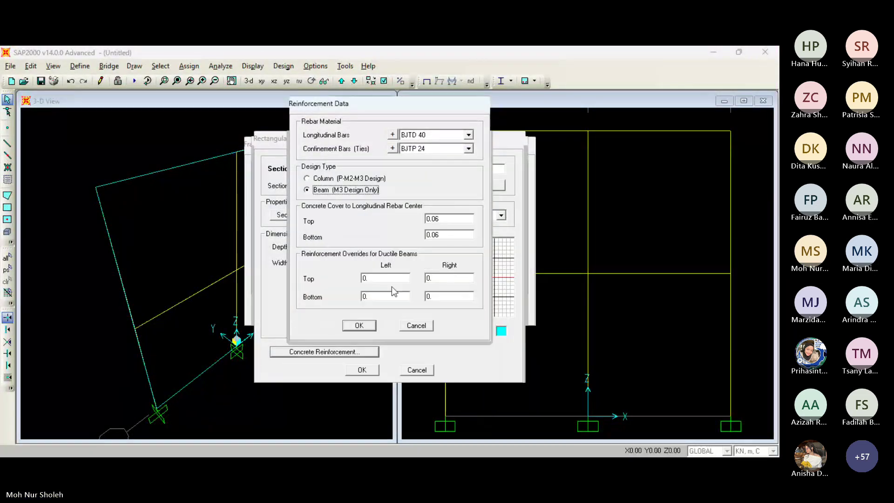
left_click(457, 454)
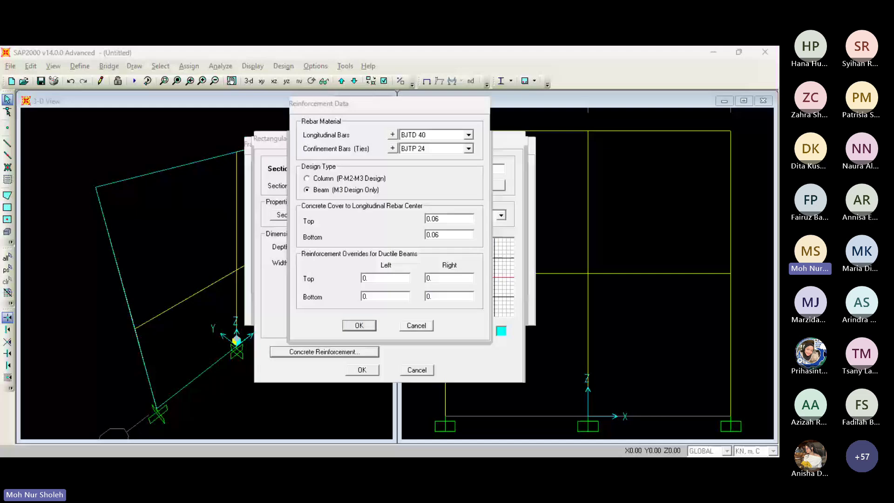
left_click(451, 227)
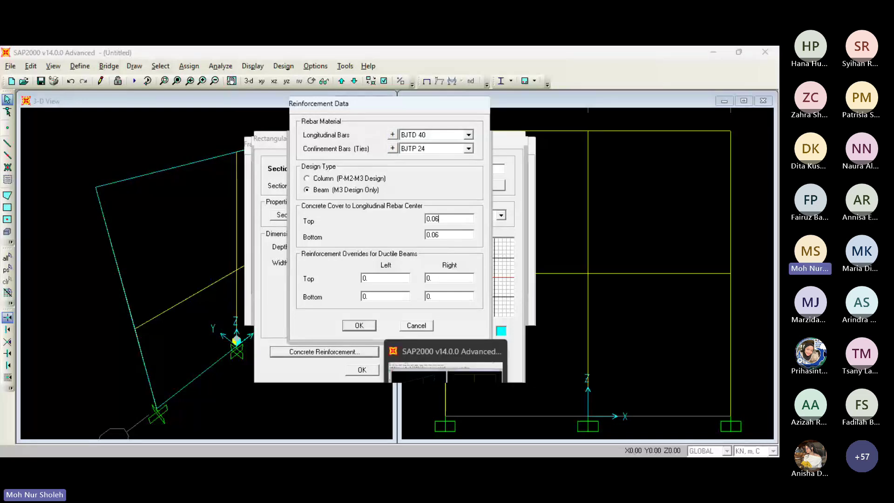
left_click(446, 418)
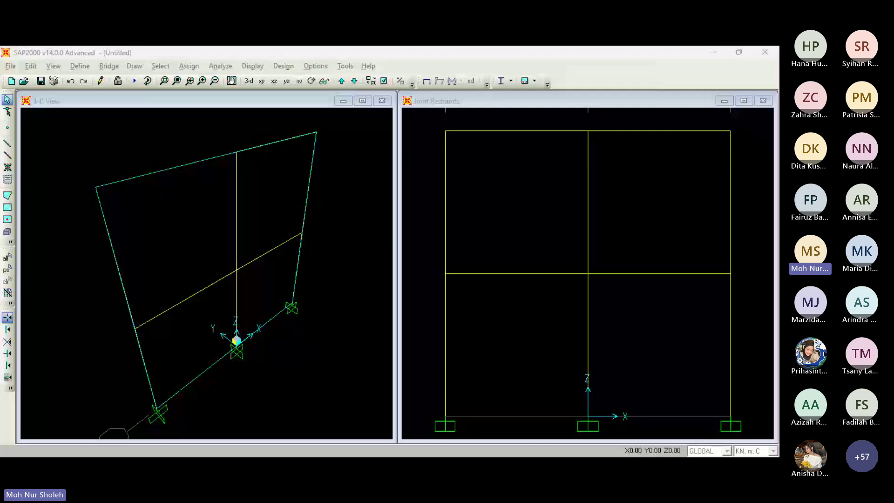
- Set the top and bottom concrete cover of B200x400 to 0.04 m and accept the reinforcement data and the section
left_click(449, 221)
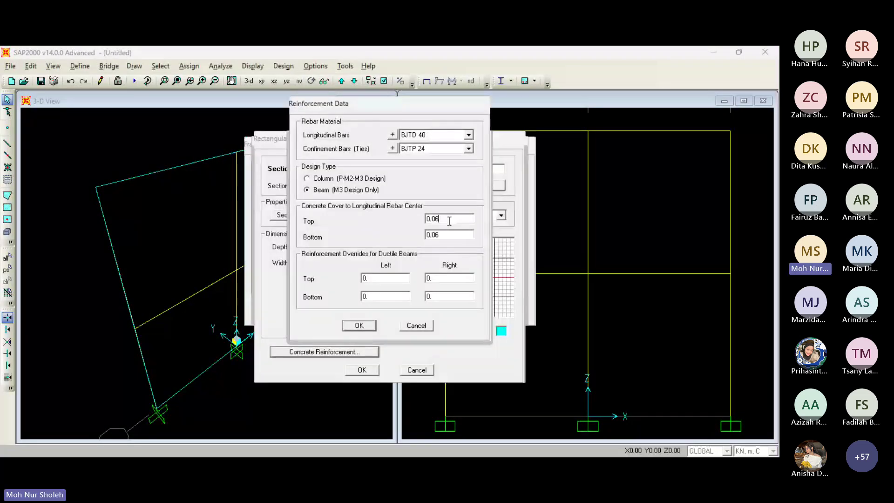
key("BackSpace")
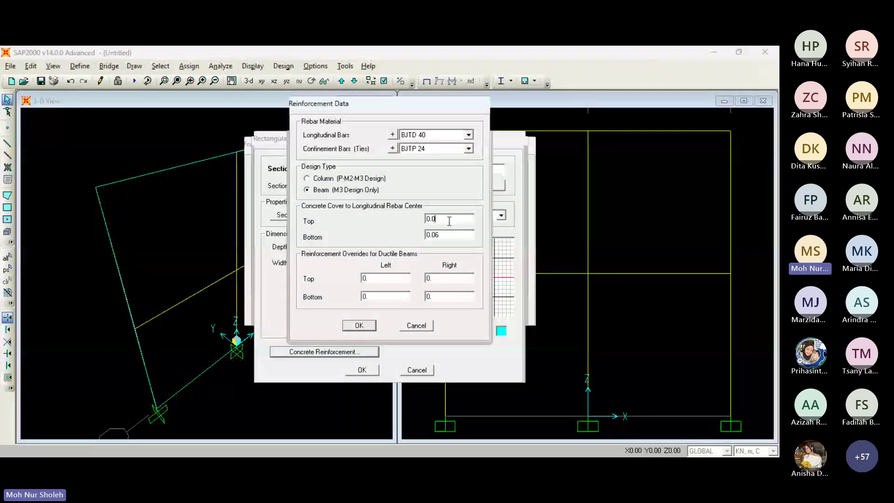
type("4")
left_click(450, 234)
key("BackSpace")
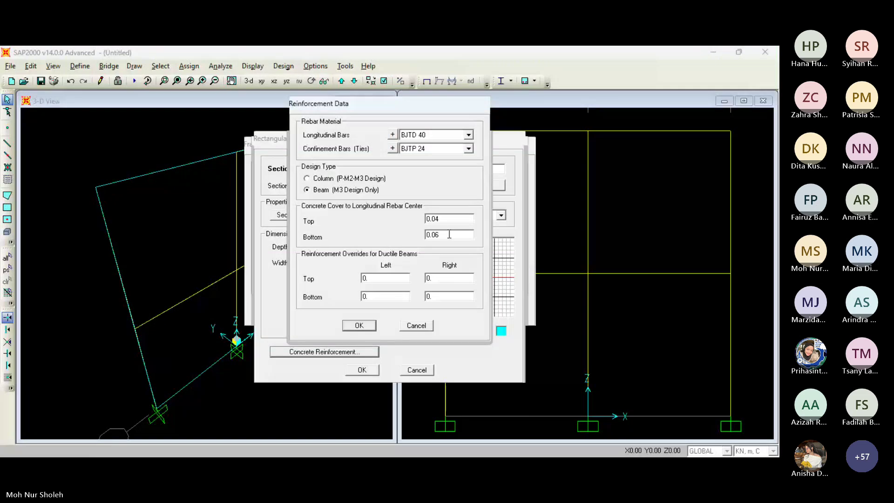
type("4")
left_click(440, 190)
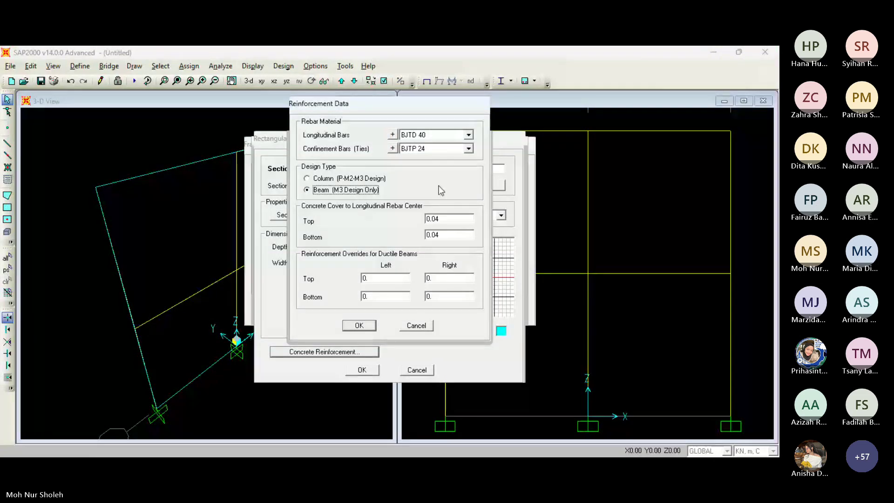
key("alt+Tab")
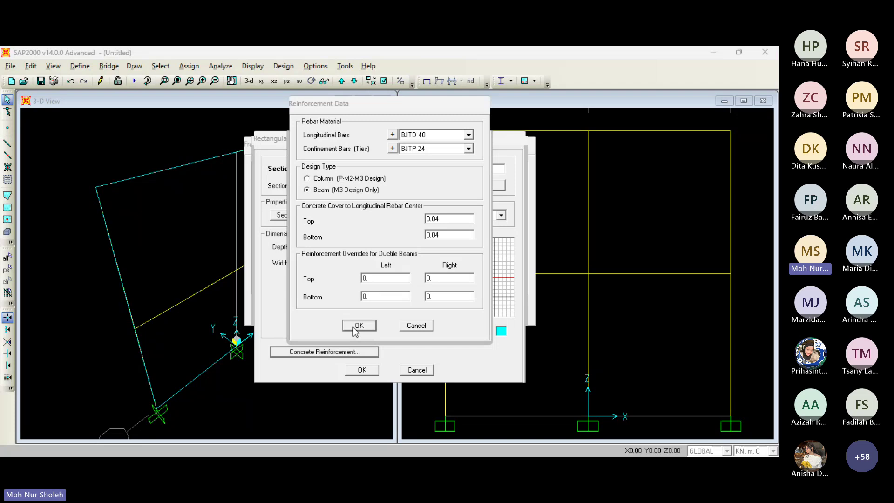
left_click(357, 325)
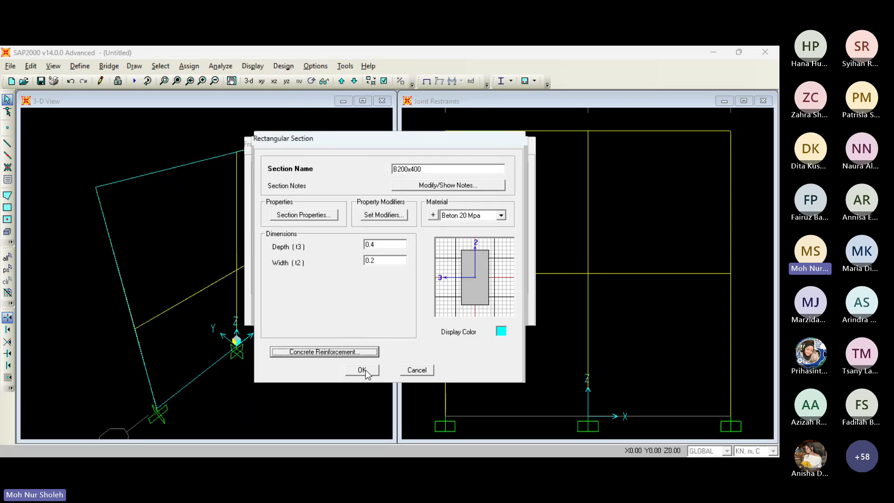
left_click(363, 370)
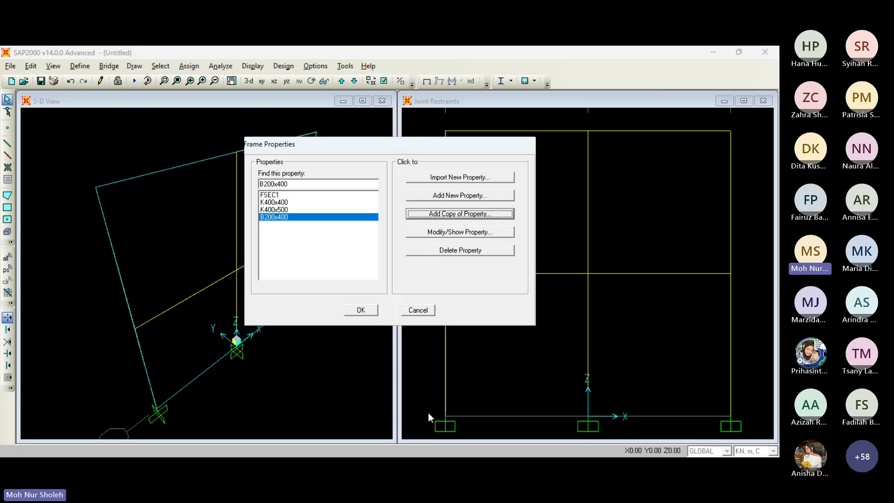
- Add a copy of the B200x400 frame section and name it B200x350
key("Escape")
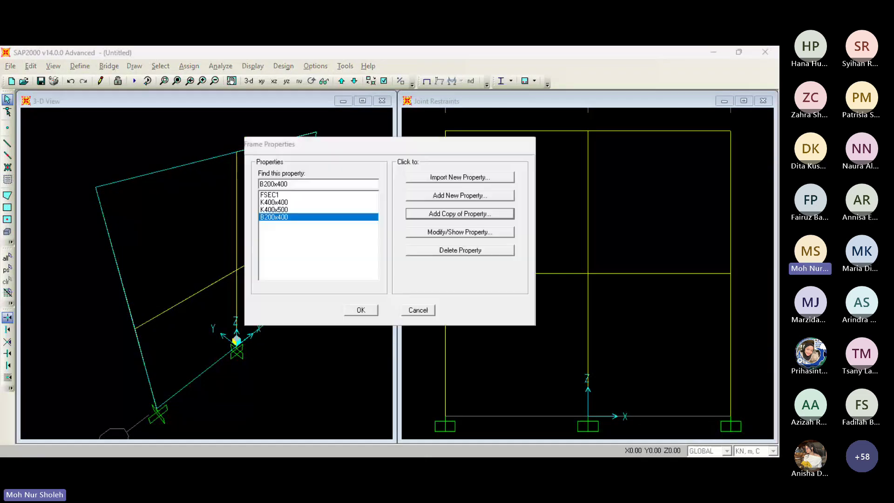
left_click(458, 213)
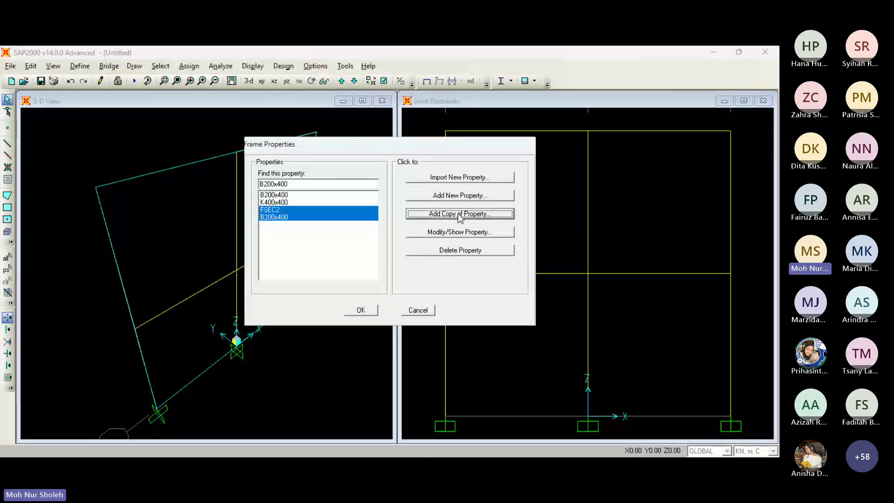
double_click(401, 169)
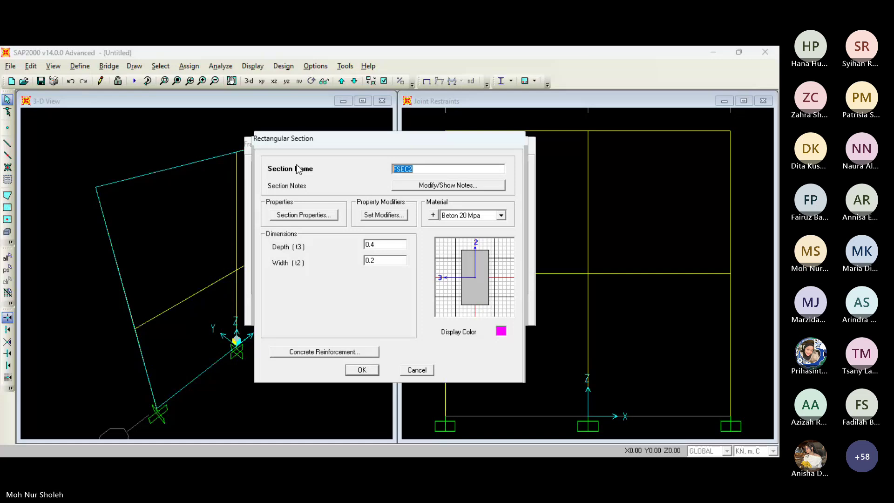
type("B200")
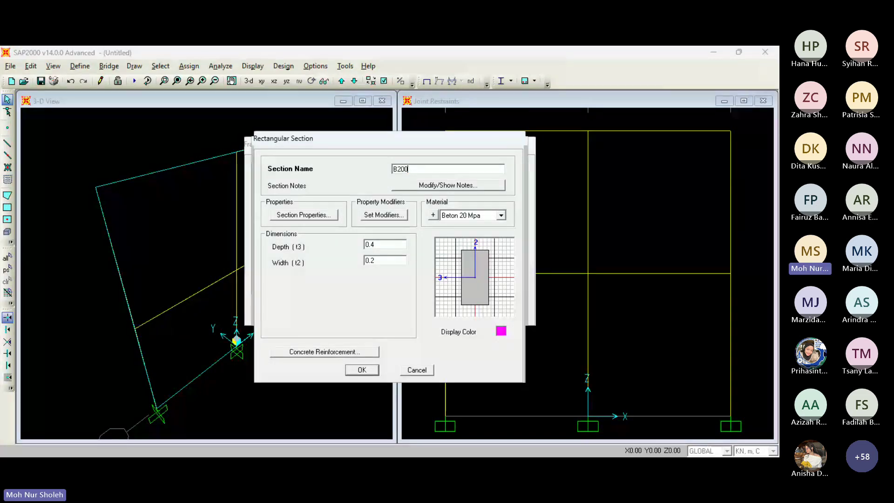
type("x350")
- Set B200x350's depth to 0.35 m, check its concrete reinforcement data and accept the section
left_click(384, 245)
type("0.35")
left_click(387, 259)
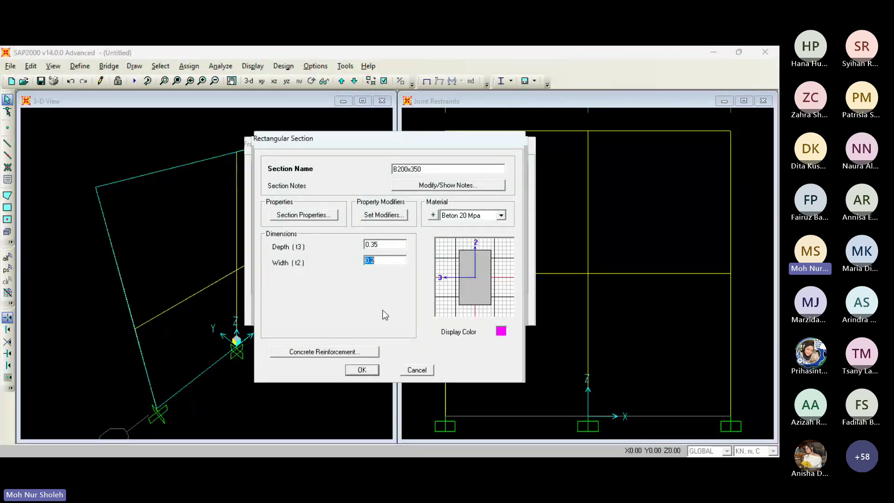
left_click(324, 352)
left_click(359, 323)
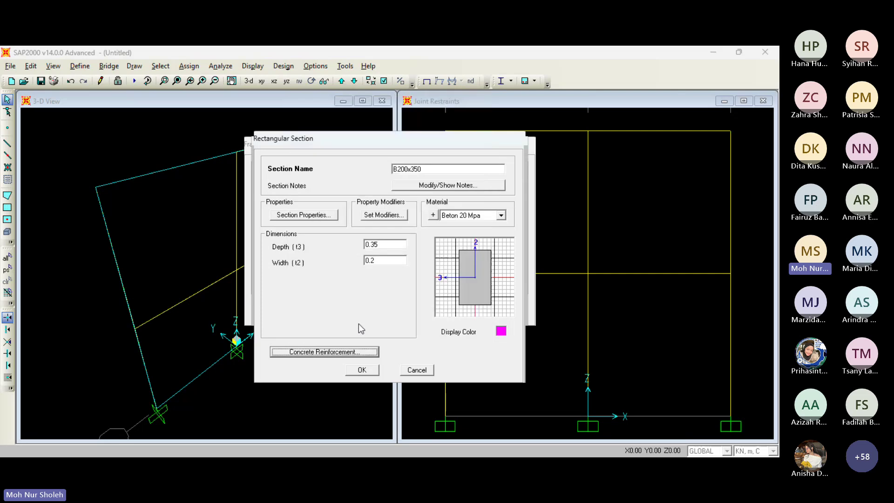
left_click(367, 371)
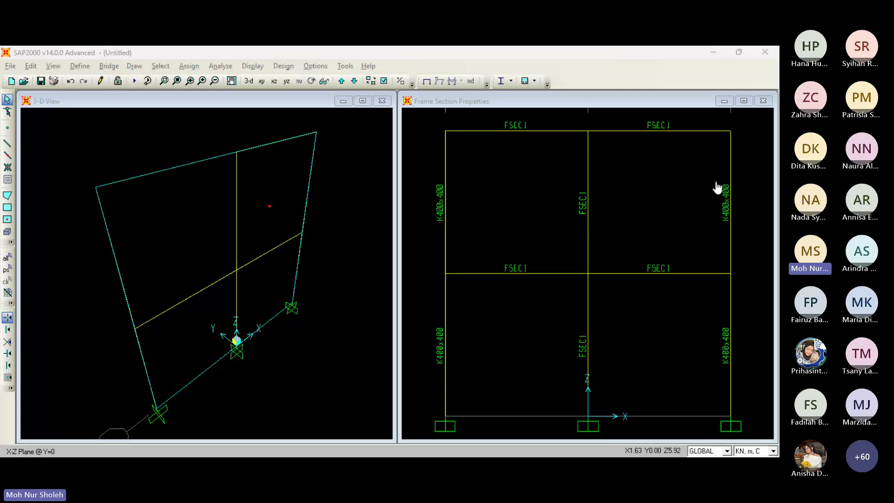
- Assign the K400x500 section to the lower and upper middle columns of the frame
left_click(587, 234)
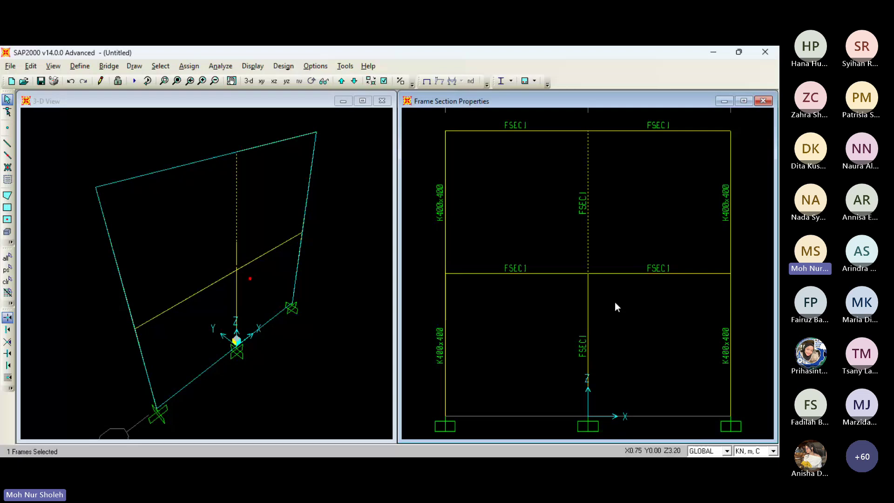
left_click(588, 300)
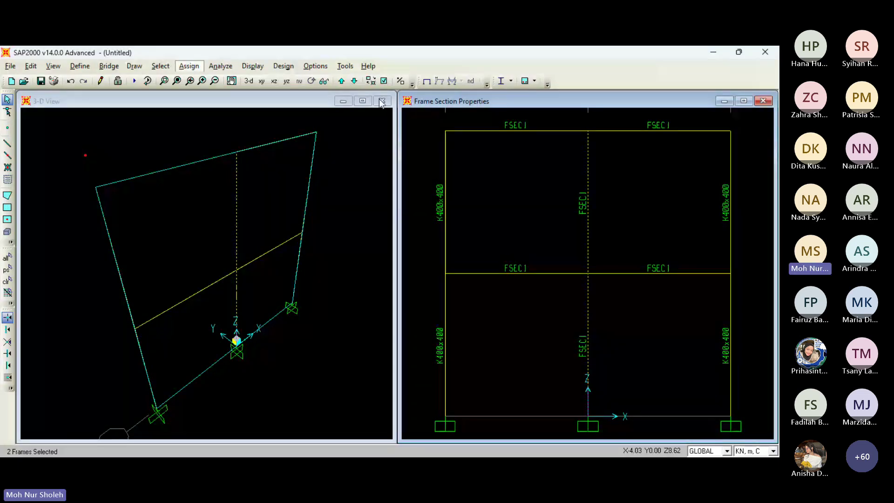
left_click(274, 224)
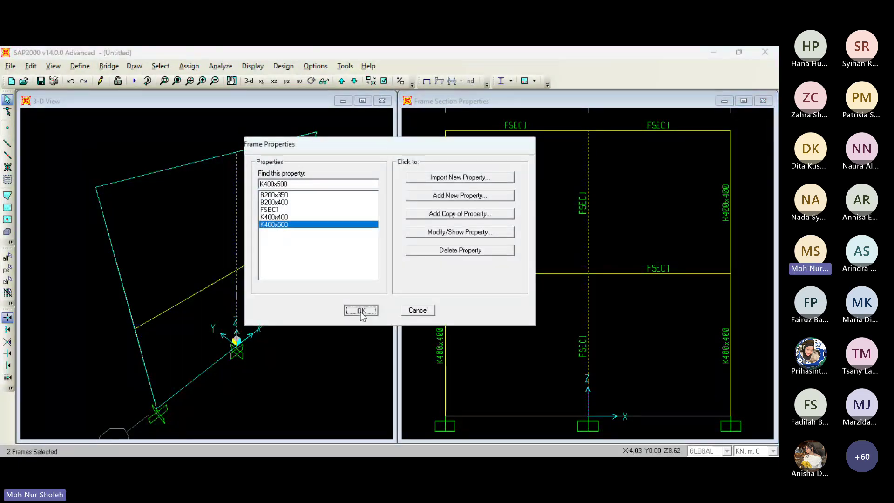
left_click(360, 310)
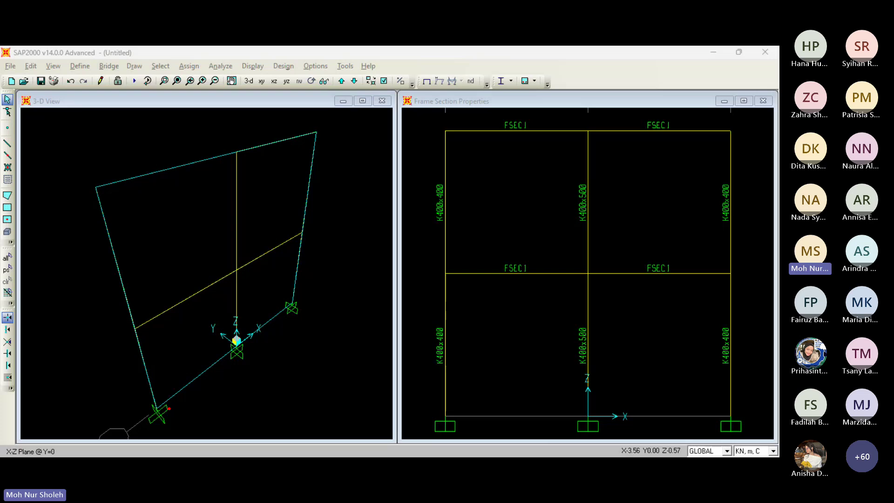
- Assign the B200x400 section to both beams at the frame's mid-height level
left_click(549, 446)
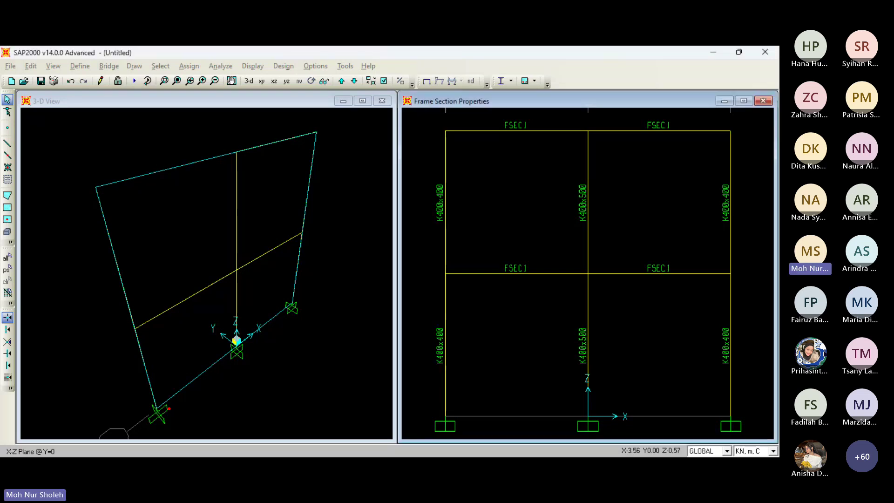
left_click(530, 276)
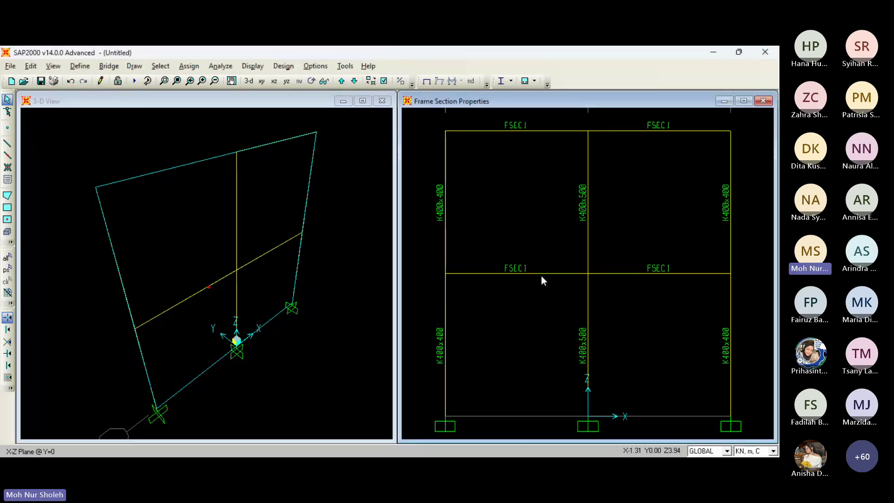
left_click(610, 272)
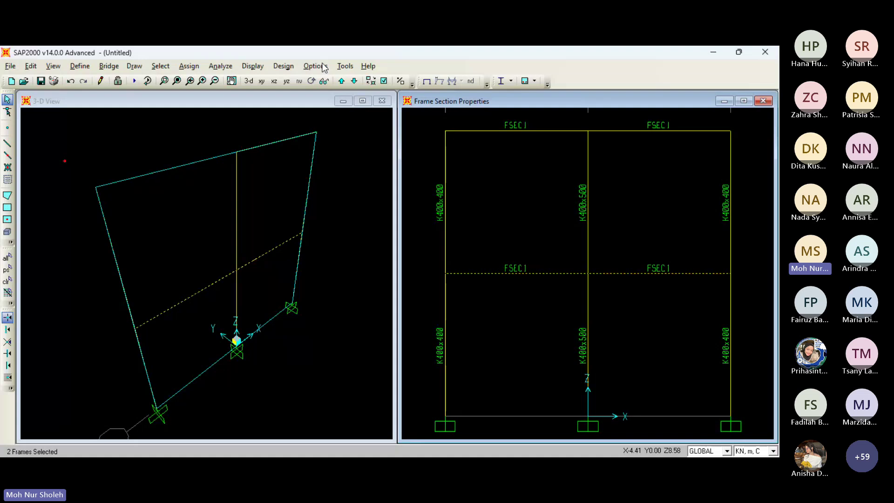
left_click(190, 67)
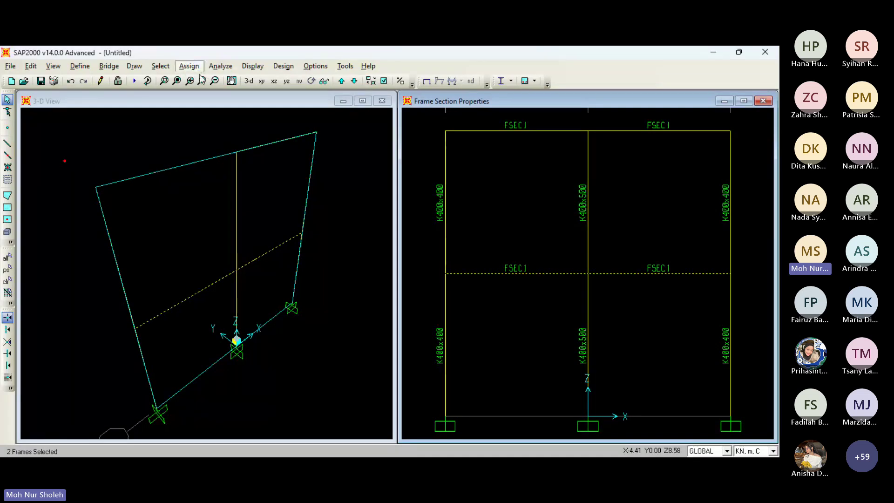
left_click(365, 105)
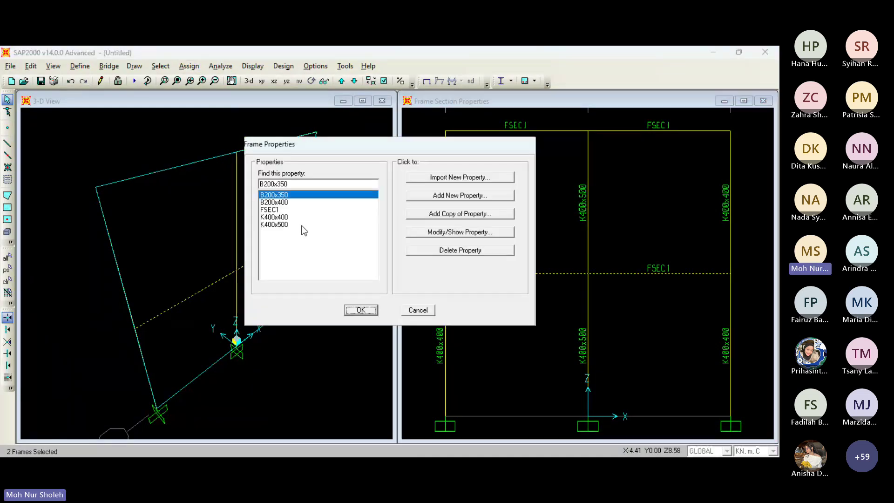
left_click(284, 203)
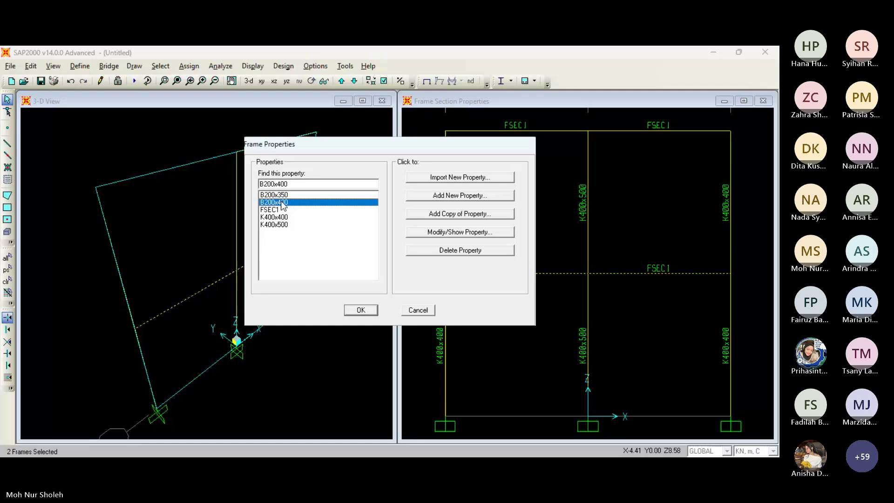
left_click(352, 310)
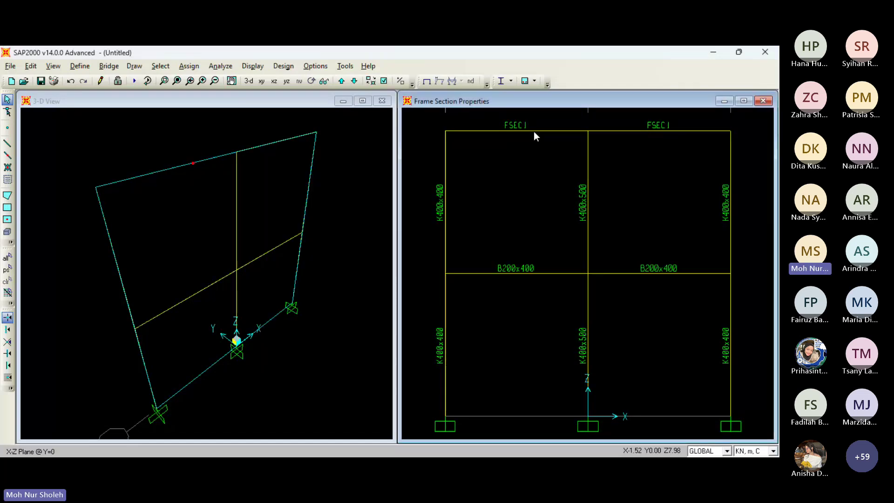
- Assign the B200x350 section to both roof beams at the top of the frame
left_click(533, 132)
left_click(628, 133)
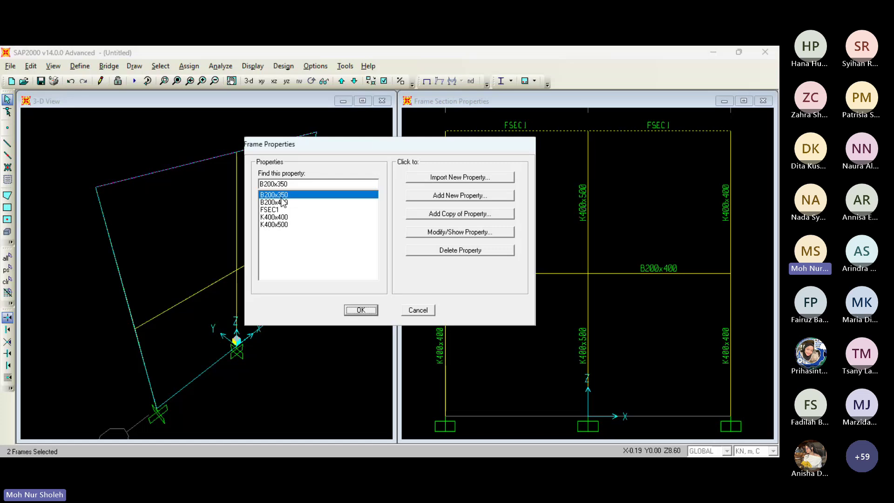
key("Return")
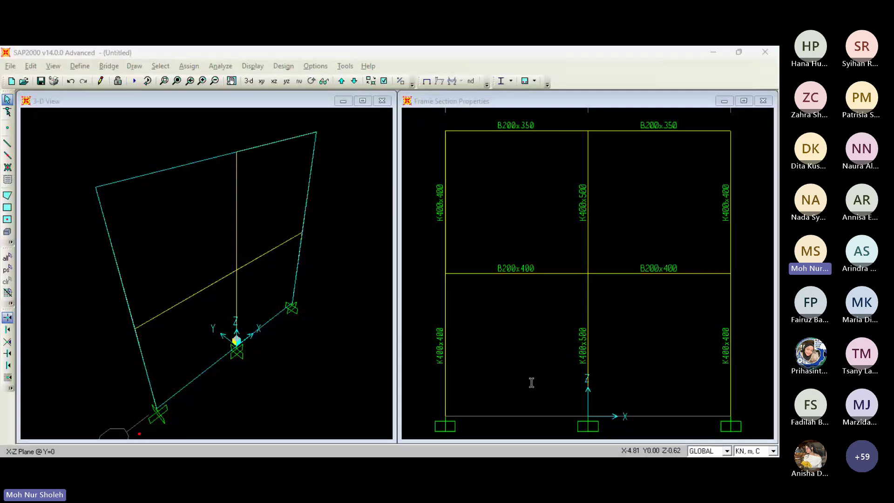
- Add a LIVE load pattern of type LIVE and a QUAKE load pattern of type QUAKE, both with self-weight multiplier 0, and accept the list
left_click(453, 404)
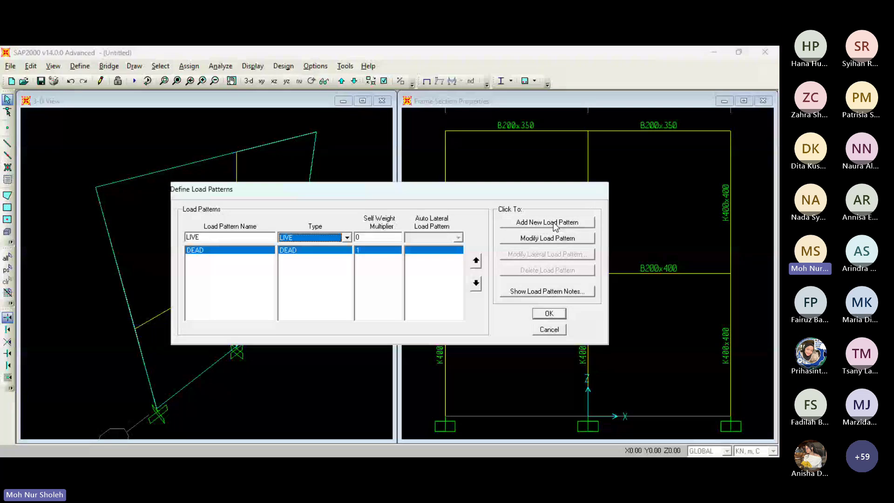
left_click(554, 223)
left_click(347, 237)
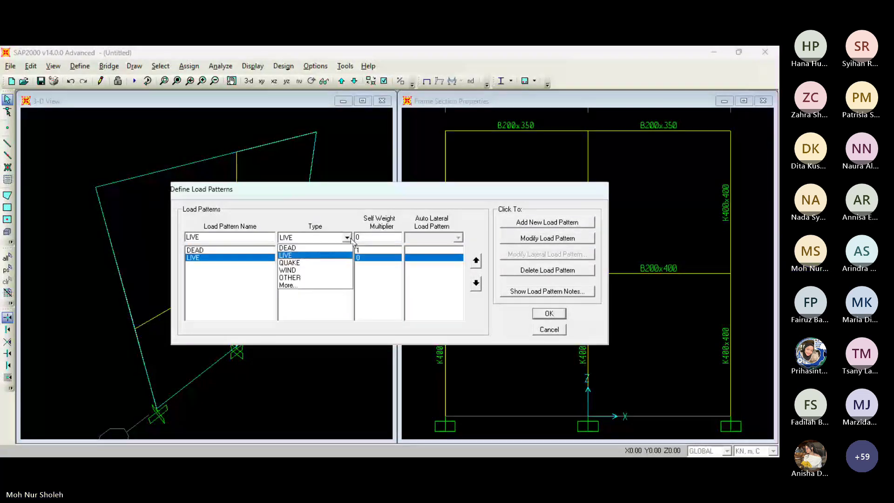
left_click(217, 235)
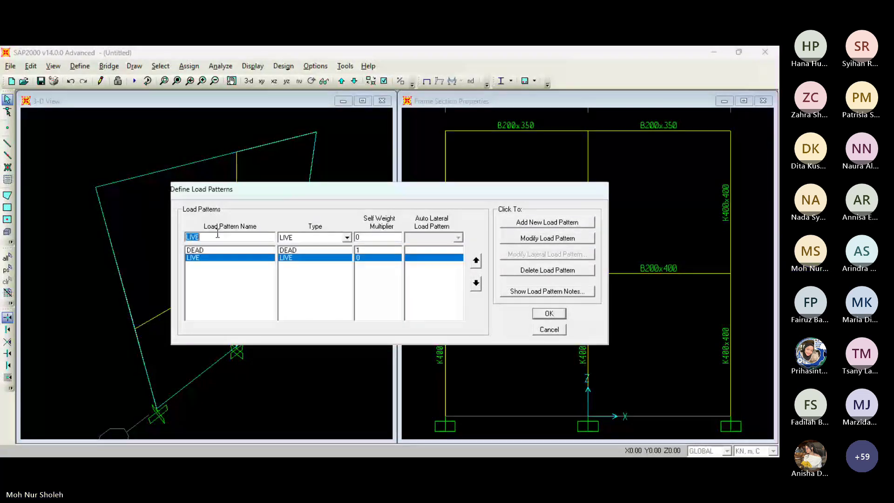
type("QUAKE")
left_click(315, 238)
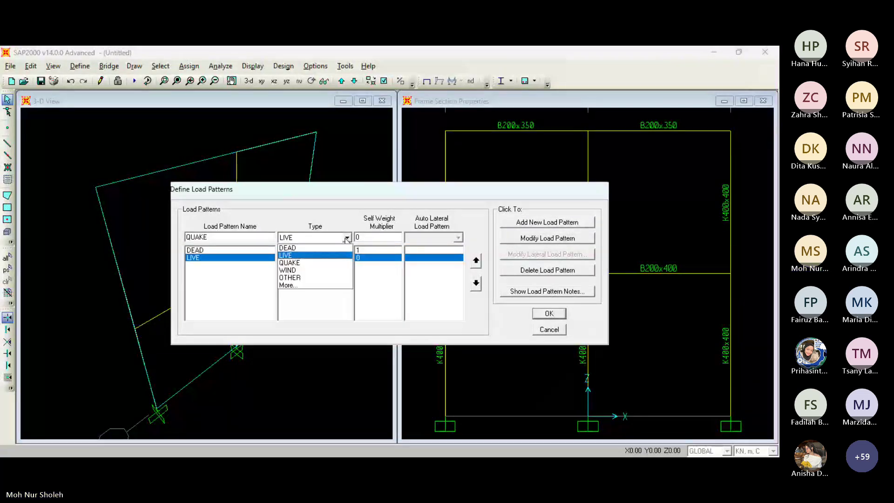
left_click(321, 263)
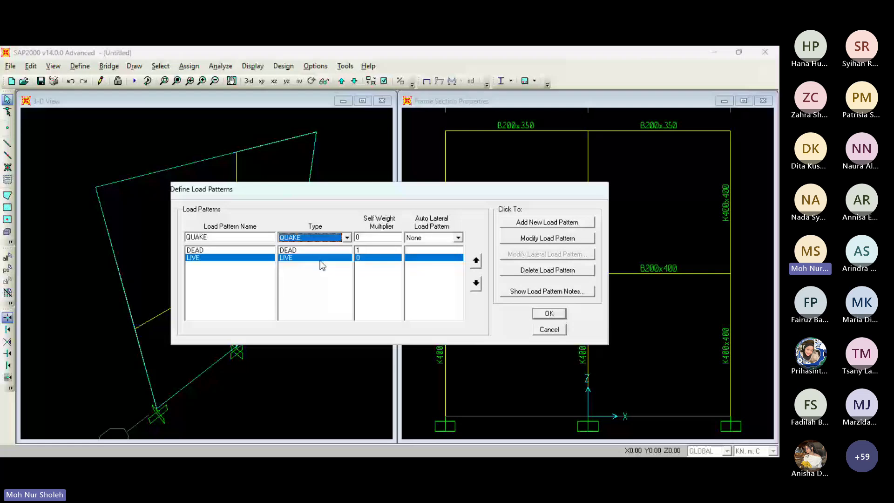
left_click(547, 222)
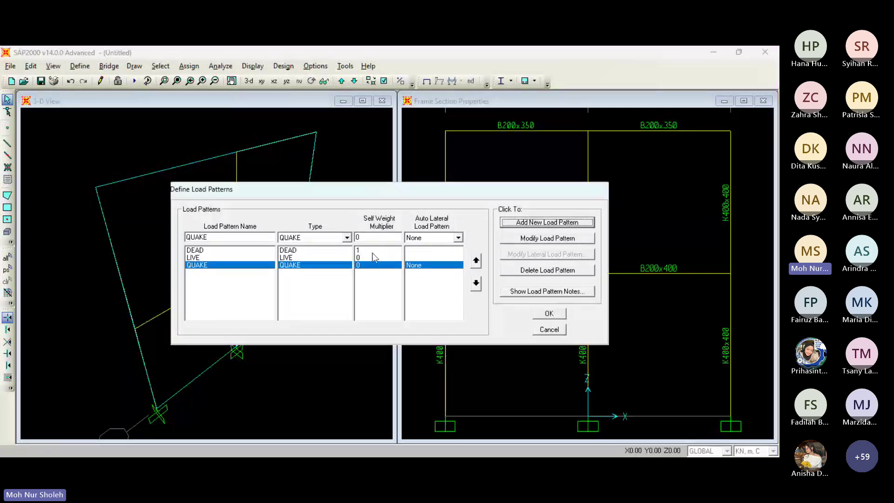
left_click(549, 313)
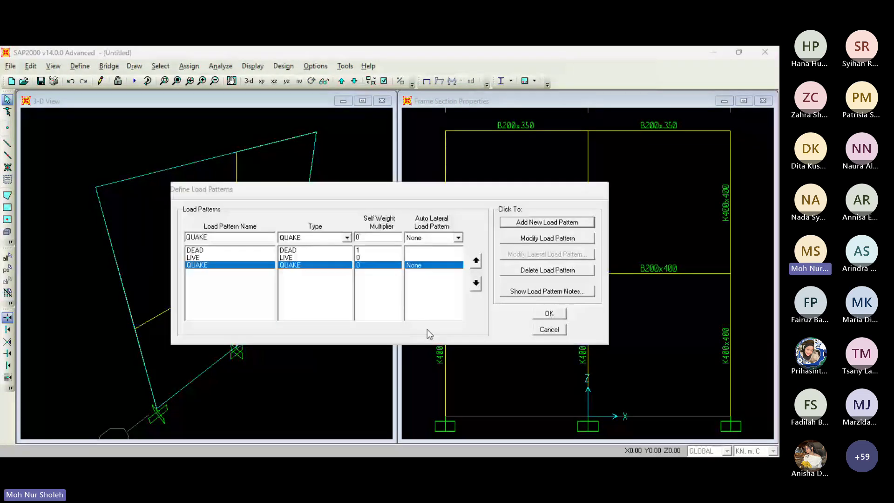
left_click(559, 318)
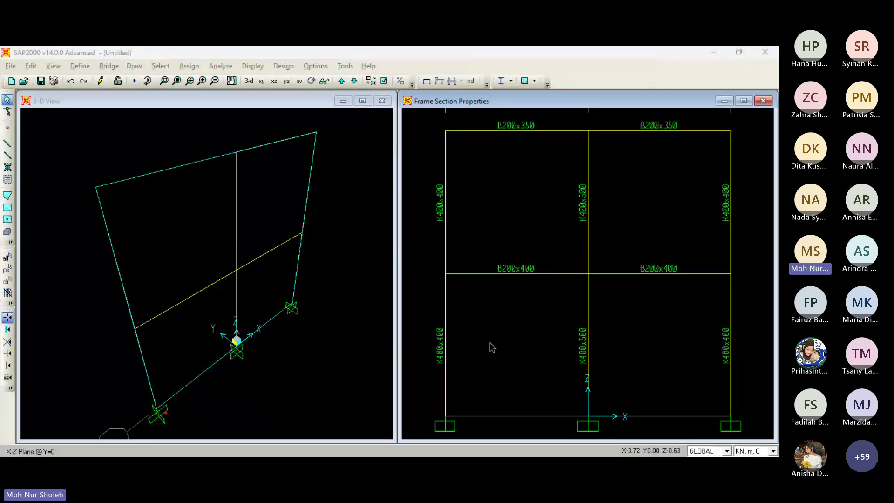
- Begin a frame point load on the left mid-height beam for the DEAD pattern, with forces in the global Z direction
left_click(485, 371)
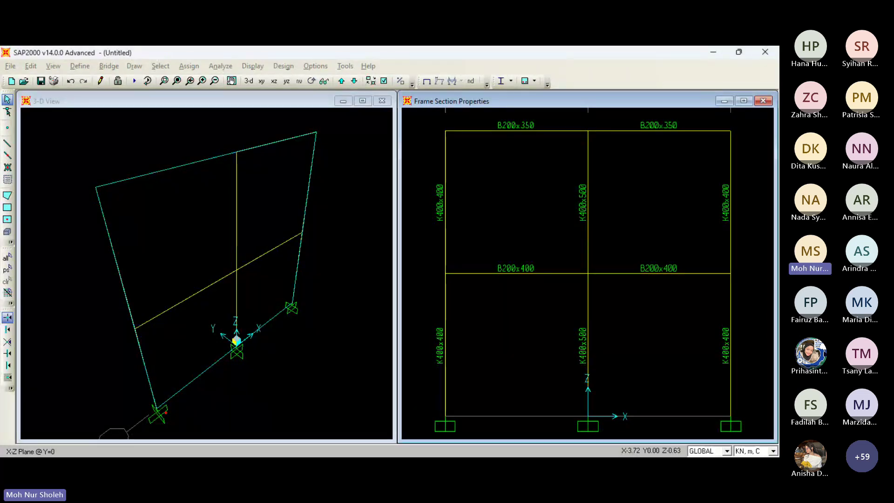
left_click(485, 275)
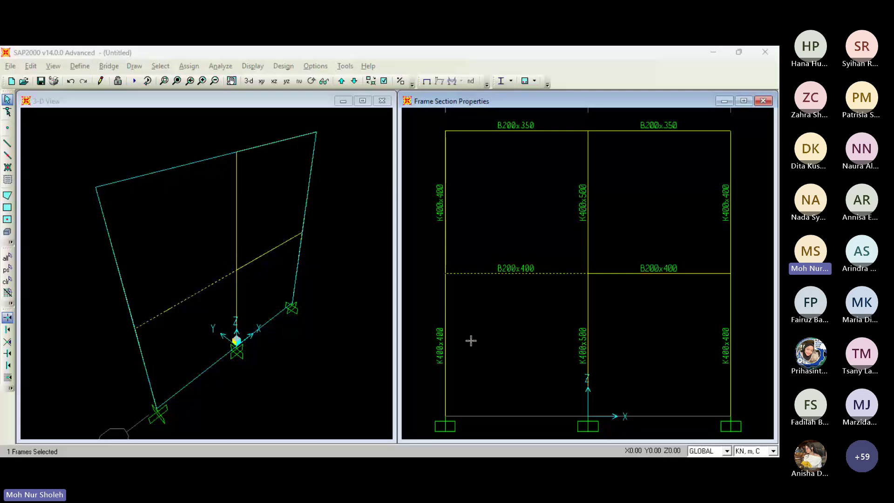
left_click(221, 68)
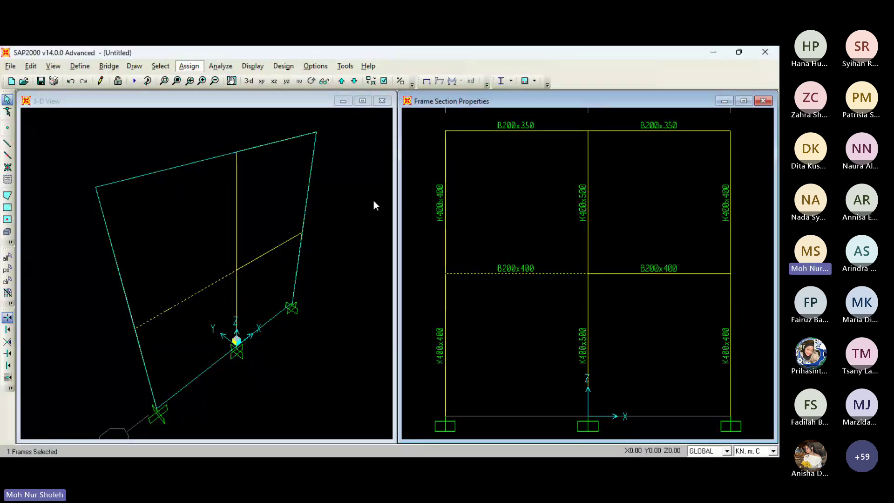
left_click(393, 200)
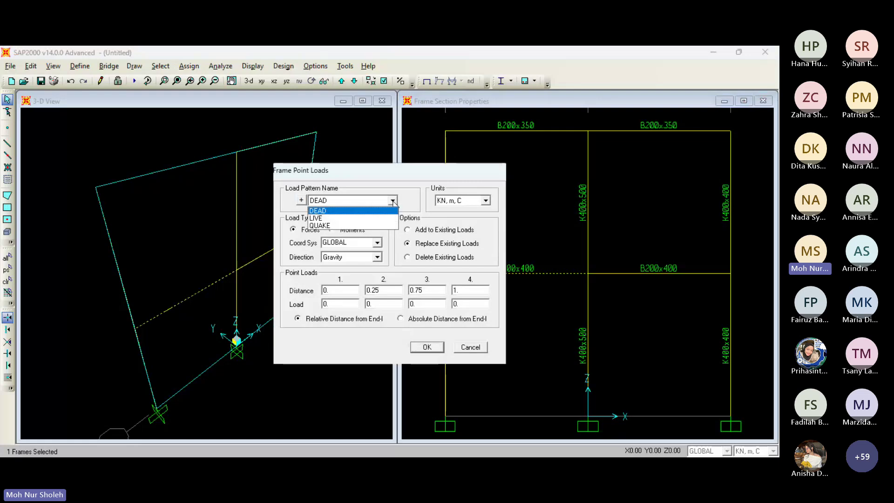
left_click(414, 203)
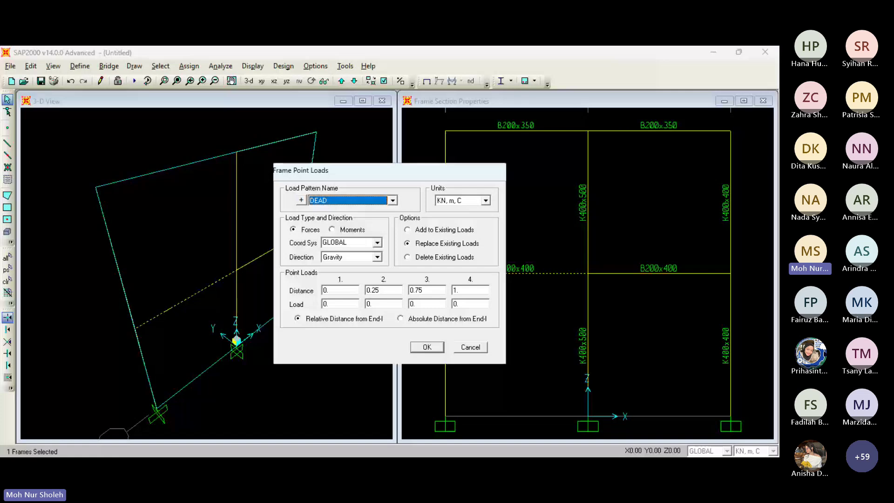
left_click(470, 348)
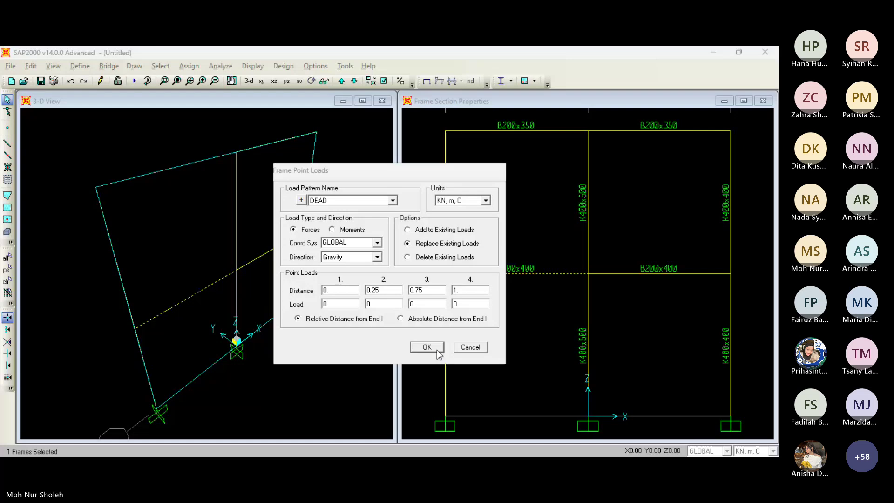
left_click(377, 257)
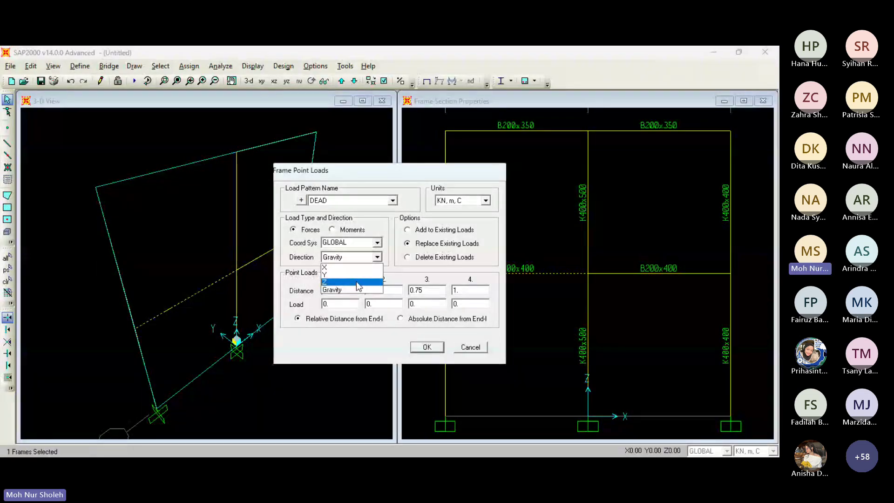
left_click(358, 282)
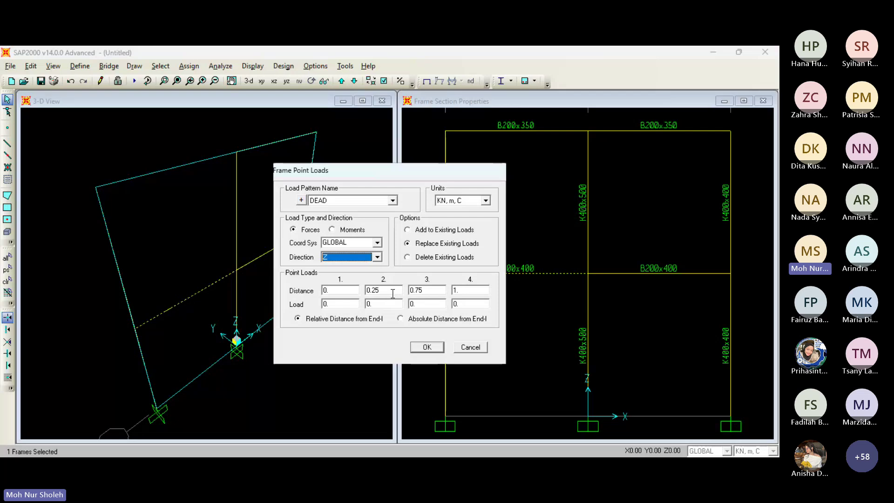
- Try to set the second point load's relative distance from End-I to 2
left_click(393, 293)
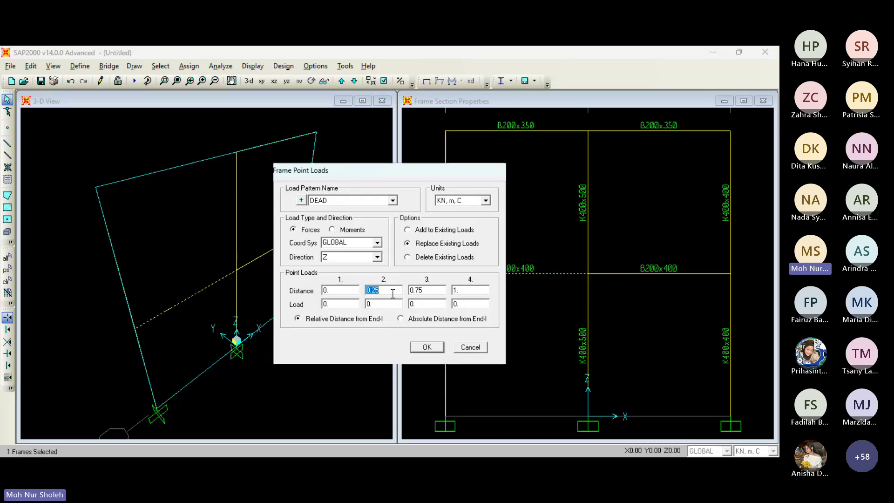
type("2")
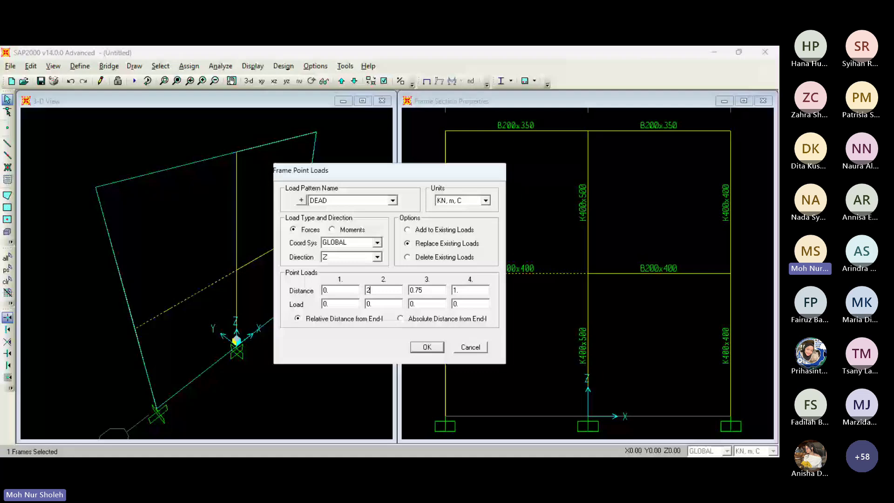
left_click(427, 294)
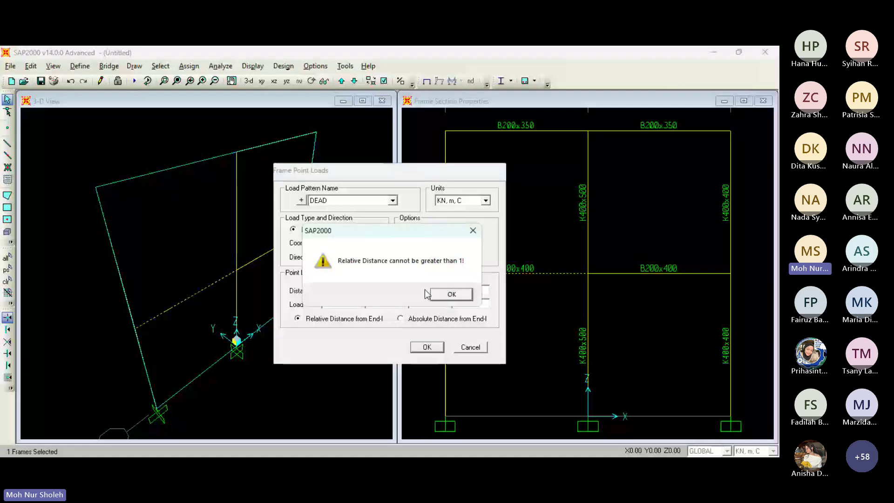
left_click(451, 295)
- Use absolute distances from End-I and apply the second point load of -80 kN at 2 m on the beam
left_click(400, 319)
left_click(381, 290)
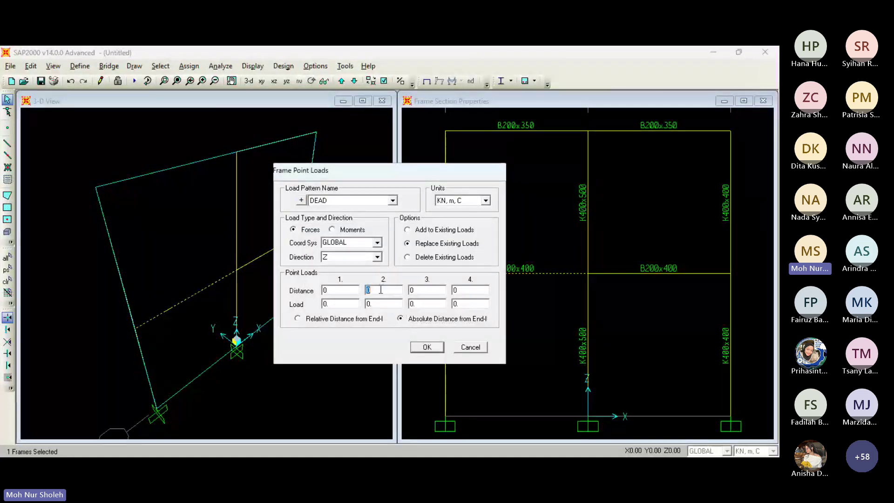
type("2")
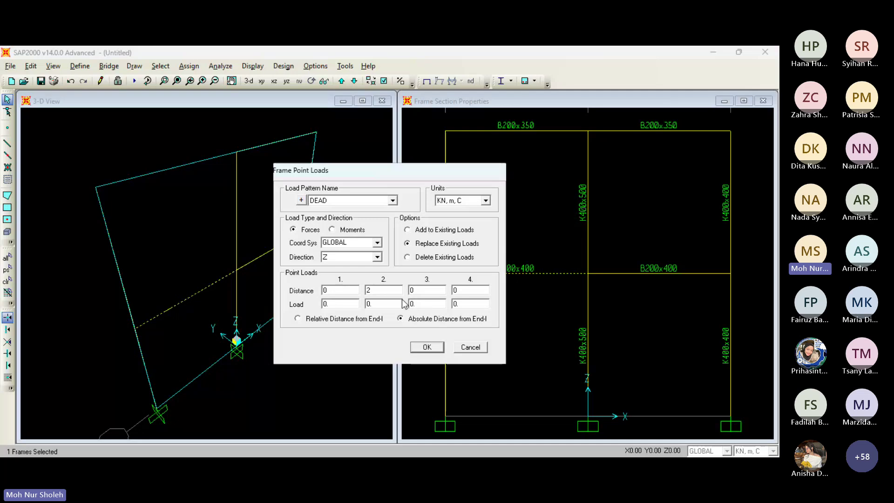
left_click(383, 304)
type("-80")
left_click(435, 347)
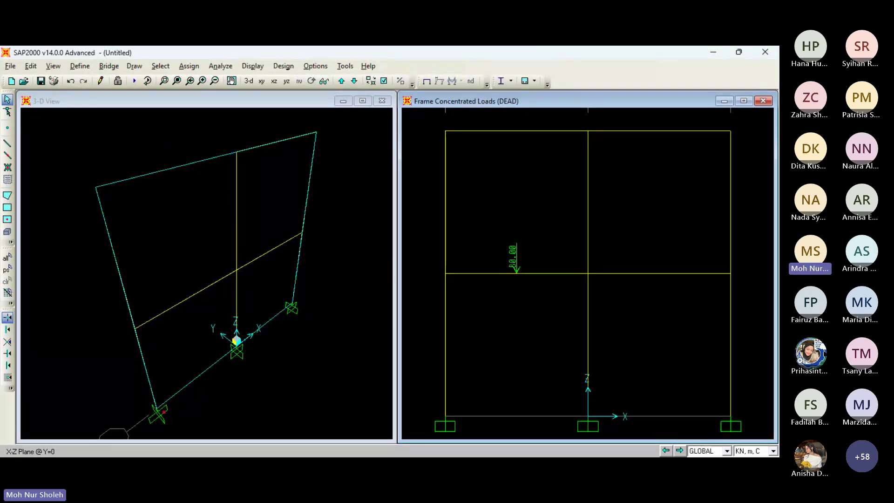
- Assign a DEAD point load of -50 kN at 2 m from End-I to the left roof beam
left_click(458, 333)
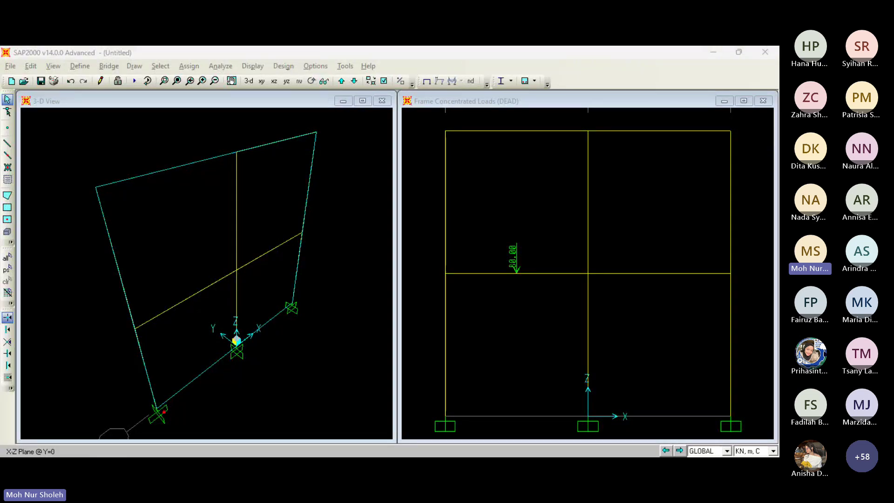
left_click(525, 135)
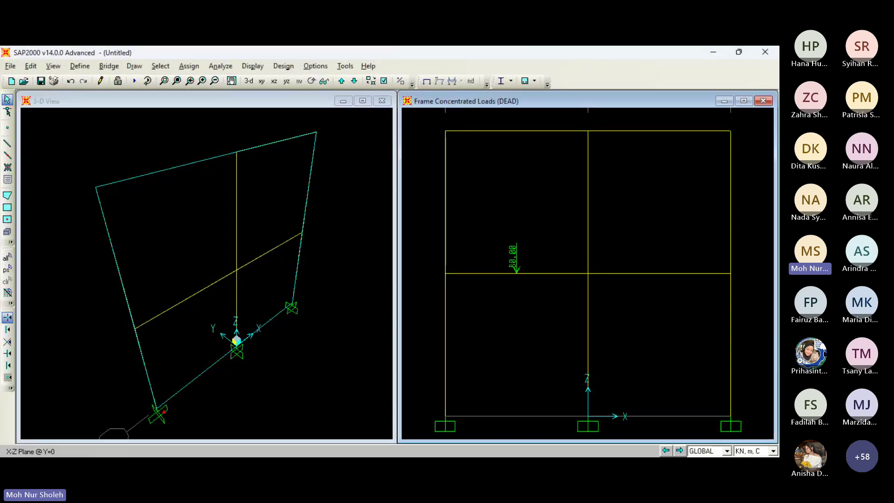
left_click(524, 132)
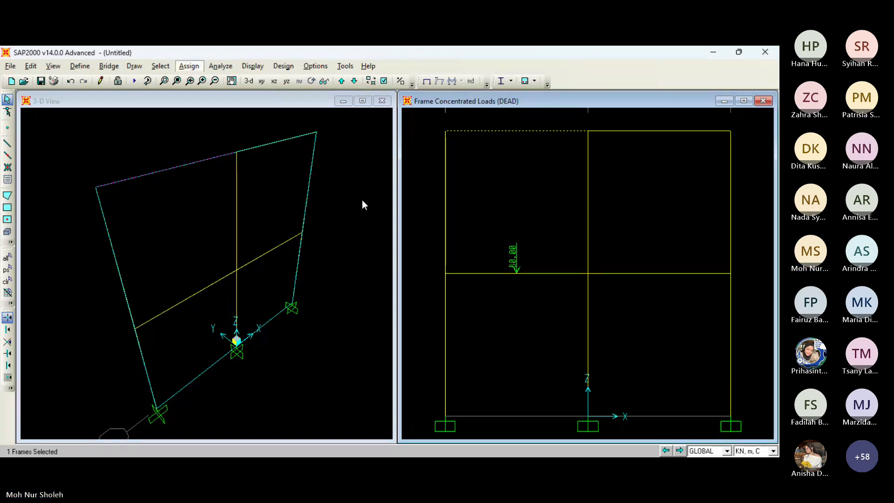
left_click(362, 213)
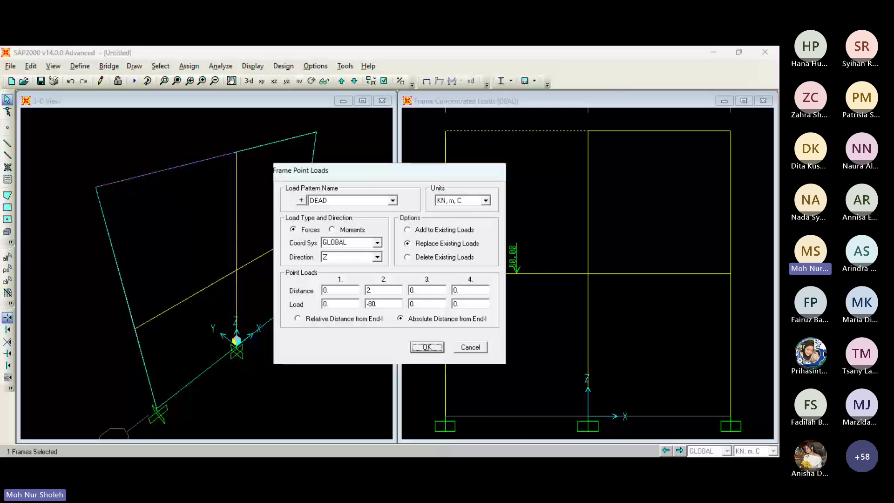
left_click(427, 346)
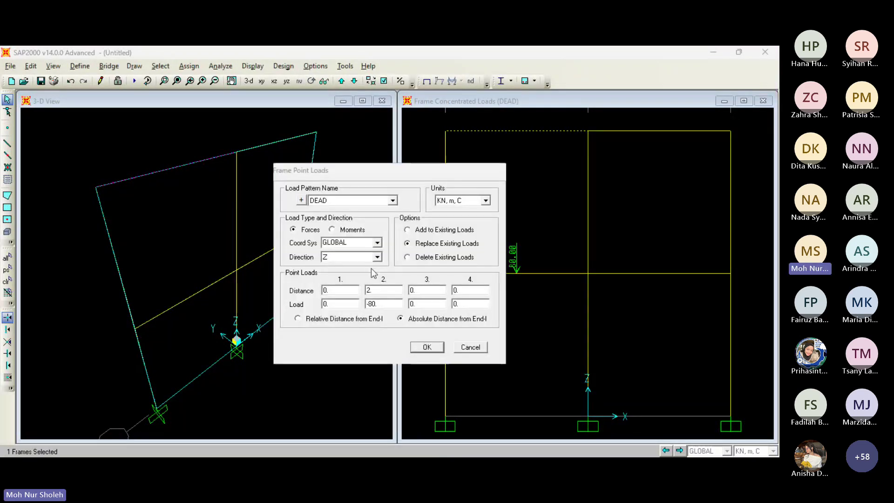
left_click_drag(367, 304, 372, 300)
type("-50")
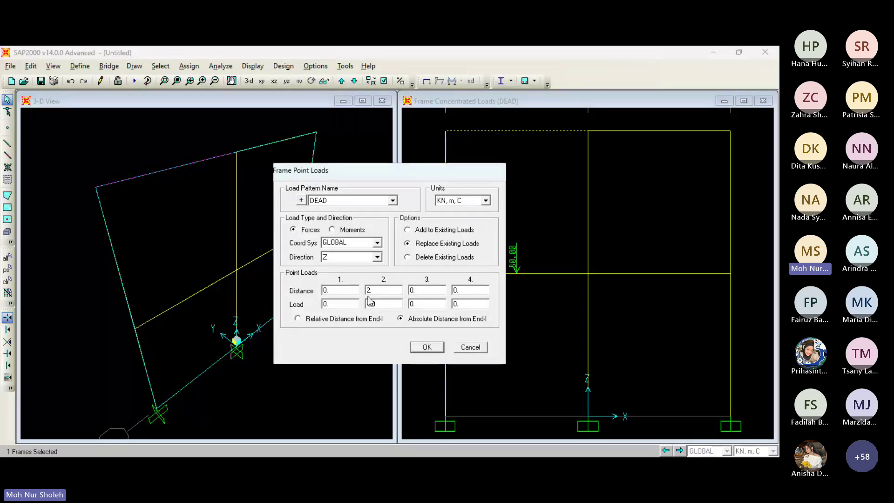
left_click(427, 346)
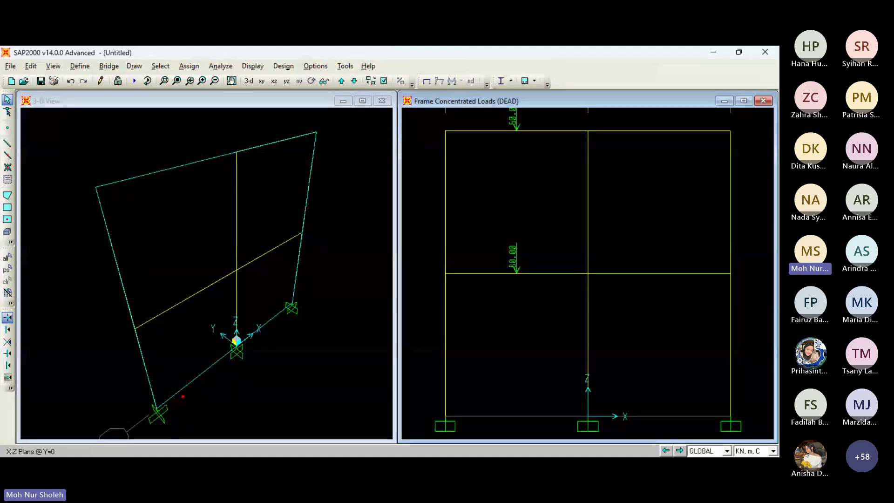
- Begin a frame distributed load on the right mid-height beam for the DEAD pattern, with forces in the global Z direction
key("alt+Tab")
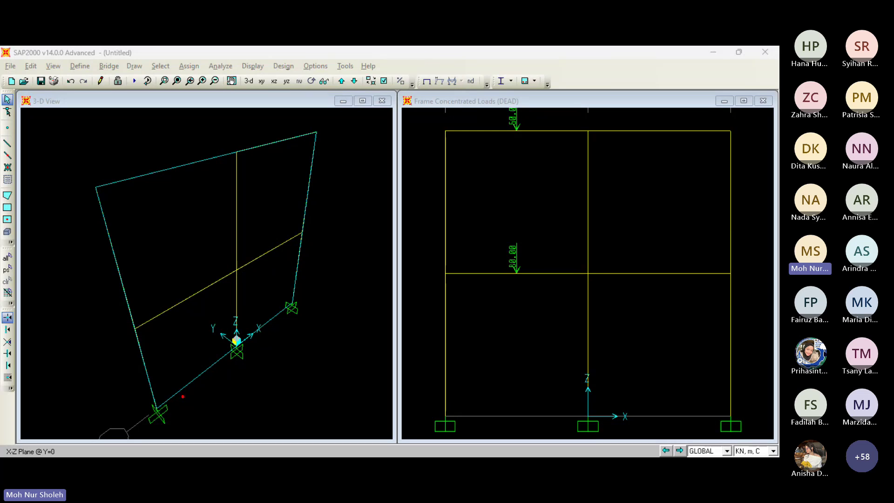
left_click(633, 273)
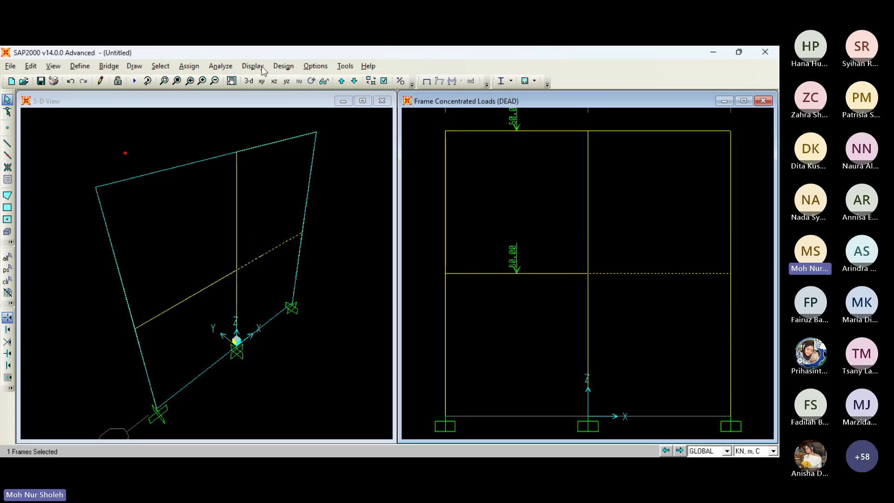
left_click(178, 70)
left_click(364, 203)
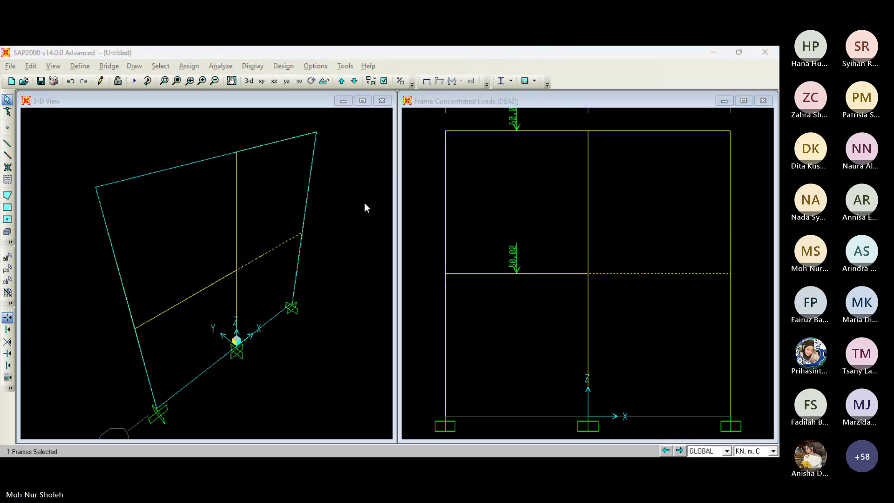
left_click(364, 203)
left_click(179, 64)
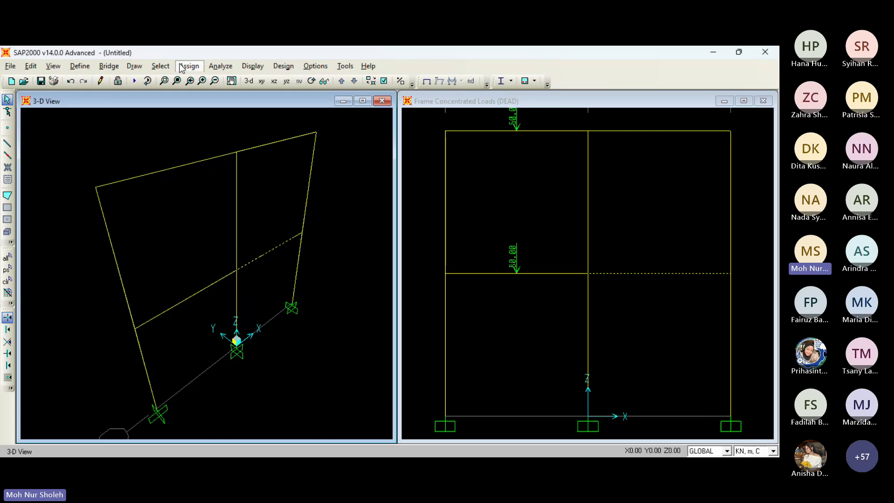
left_click(380, 213)
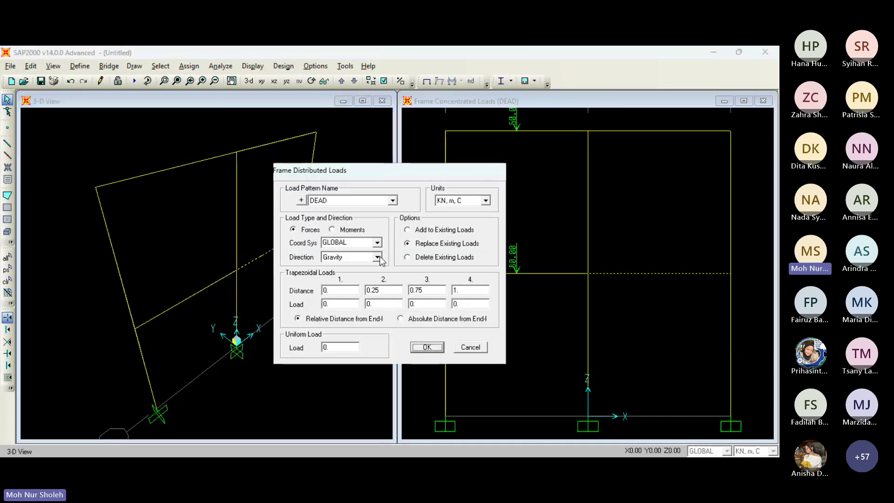
left_click(377, 257)
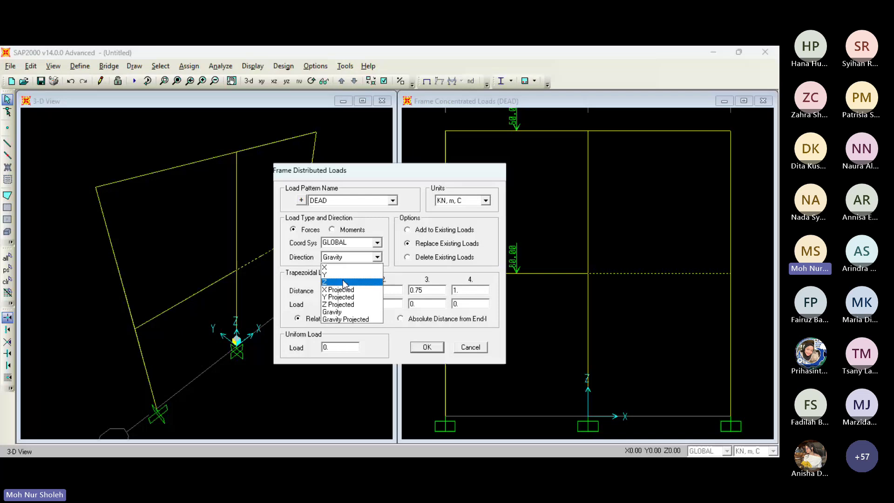
left_click(344, 283)
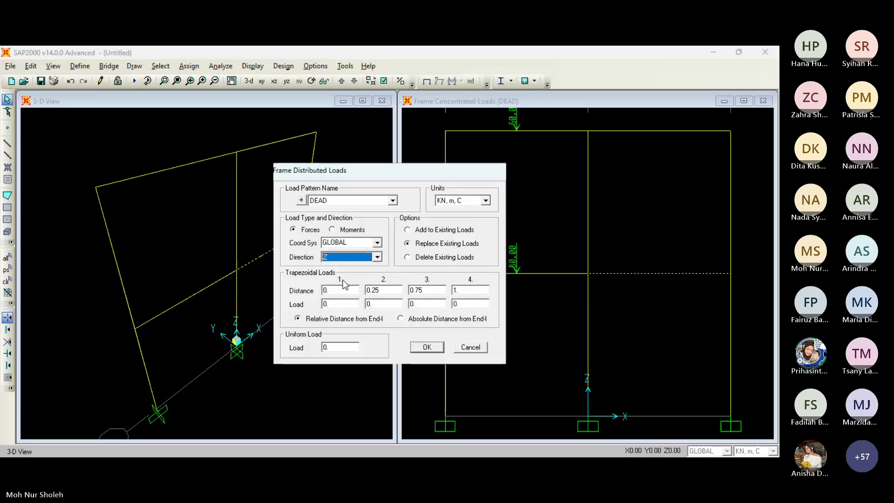
- Use absolute distances from End-I and set the second, third and fourth trapezoidal load distances to 1, 3 and 4 m
left_click(401, 319)
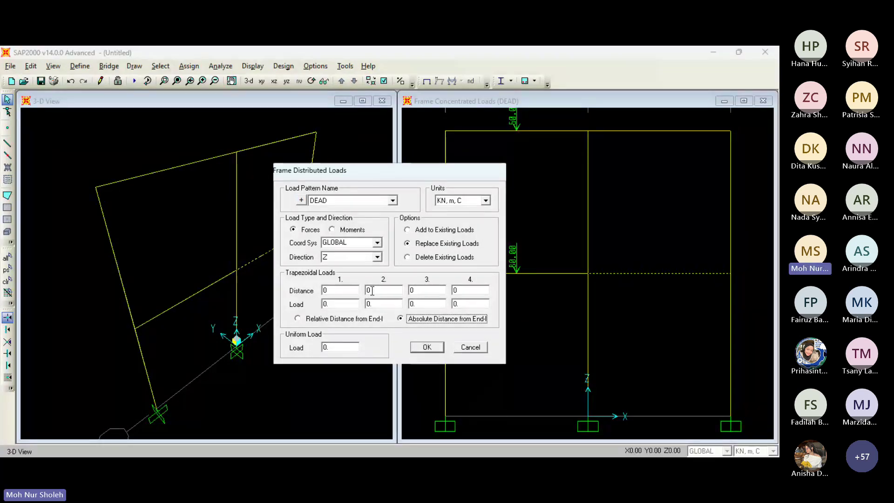
double_click(372, 291)
type("1")
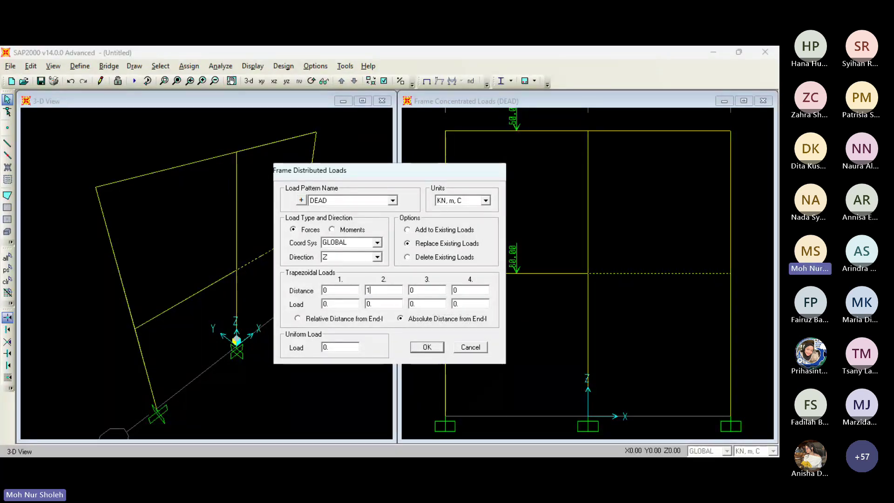
double_click(430, 290)
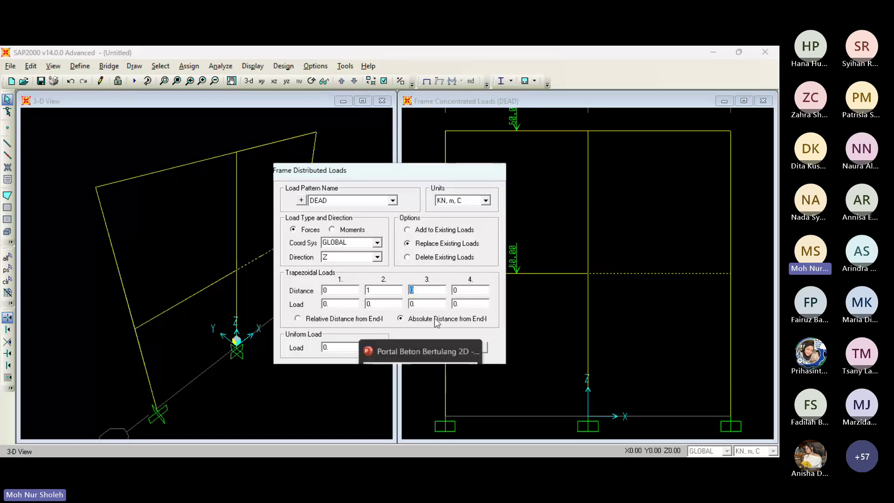
type("3")
key("Tab")
type("4")
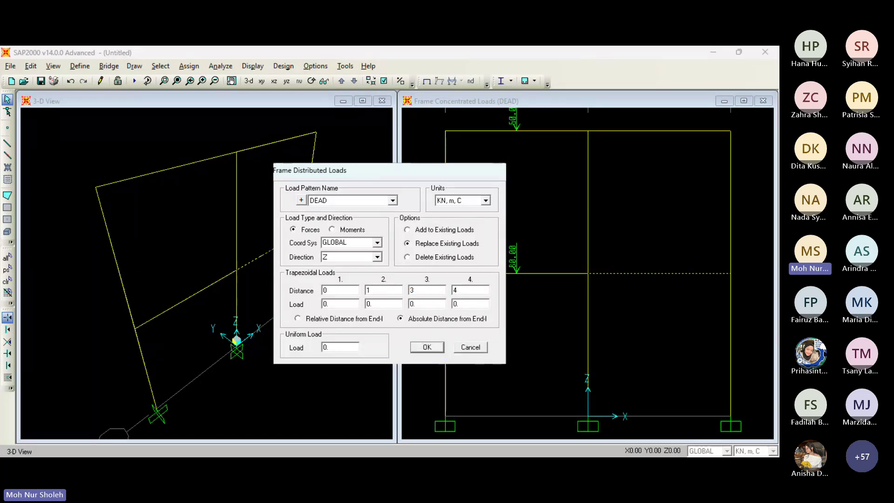
- Set the second and third trapezoidal load values to 20 kN/m, change the direction to Gravity and apply the load to the beam
double_click(388, 304)
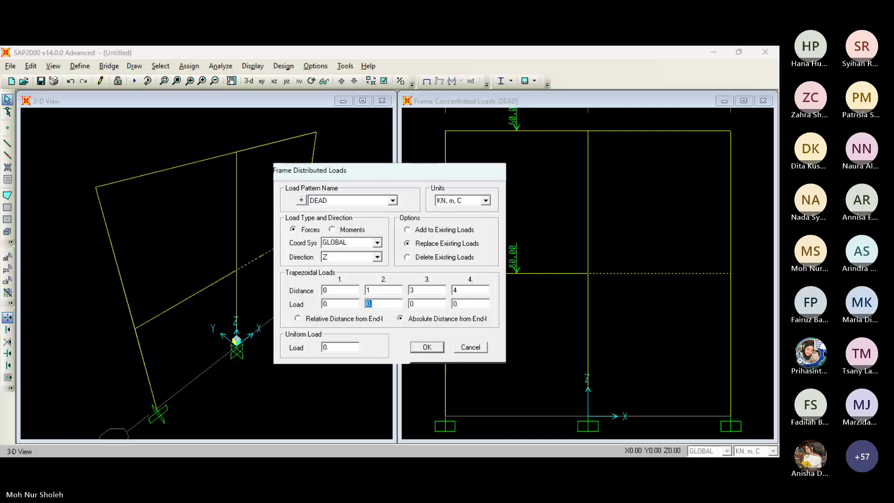
mouse_move(415, 404)
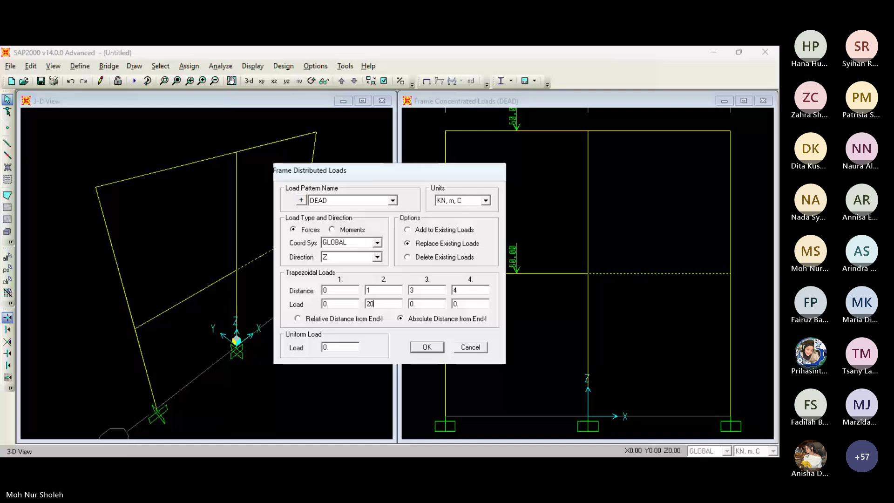
double_click(417, 303)
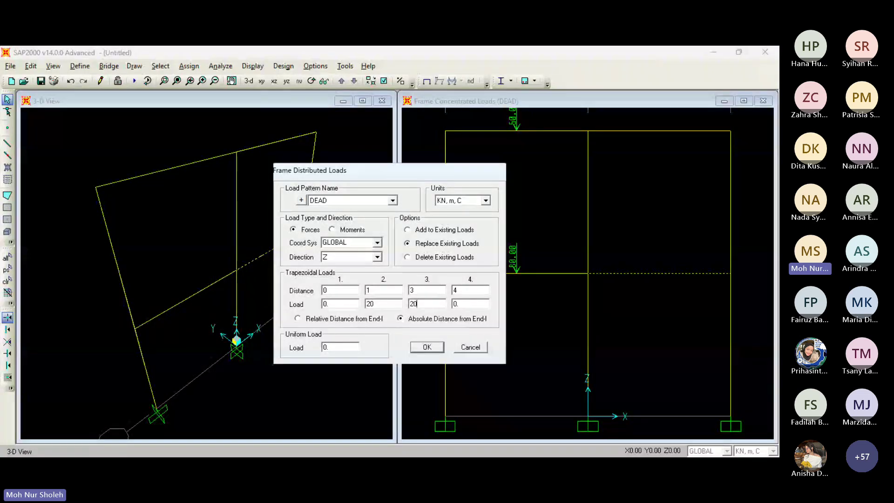
type("20")
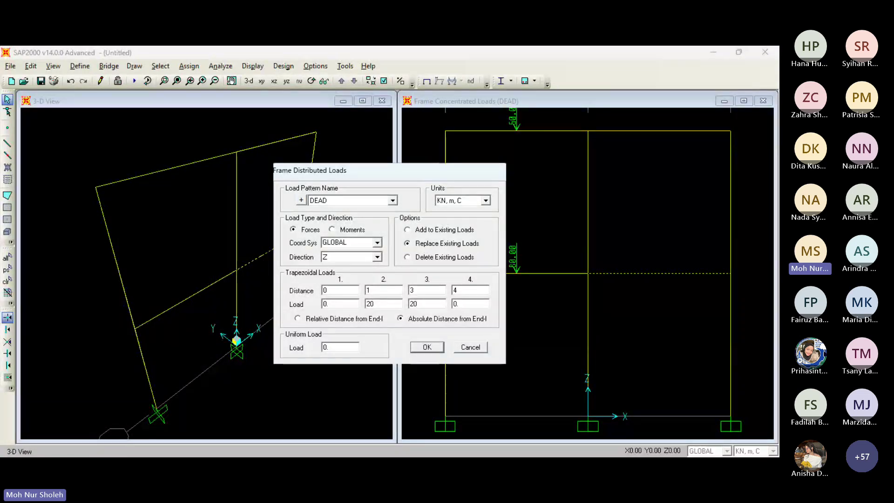
left_click(370, 257)
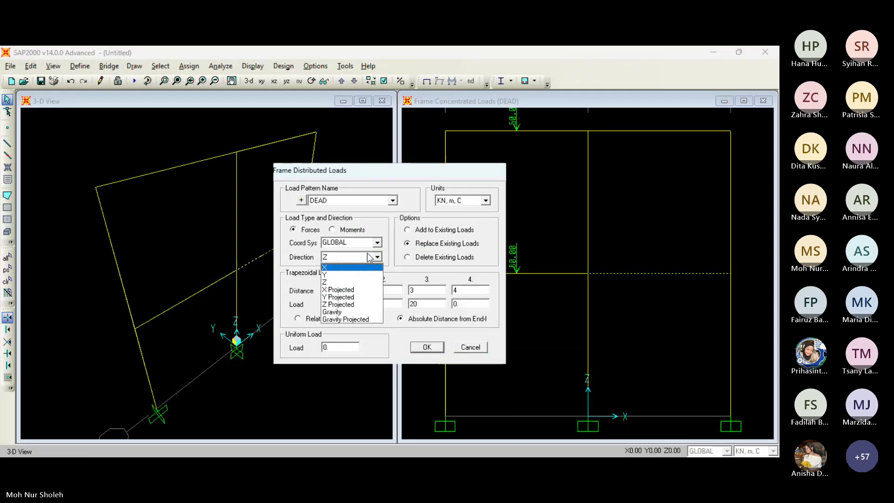
left_click(374, 257)
left_click(378, 257)
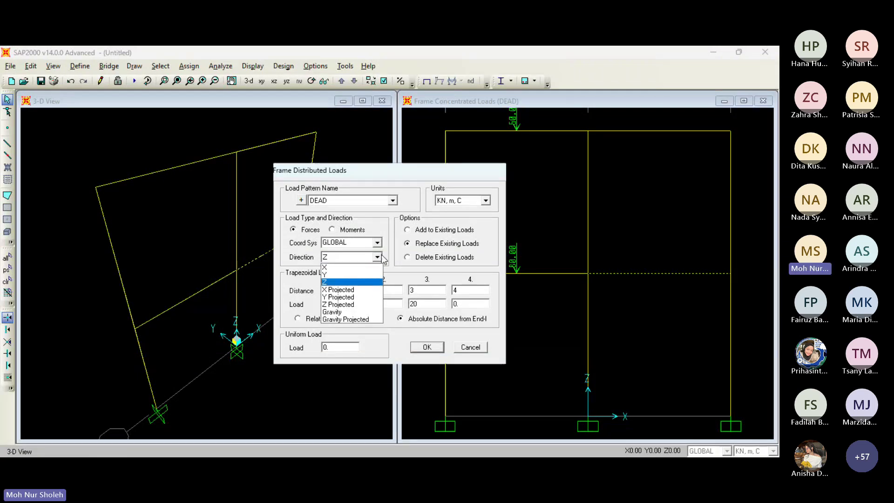
left_click(352, 312)
left_click(427, 347)
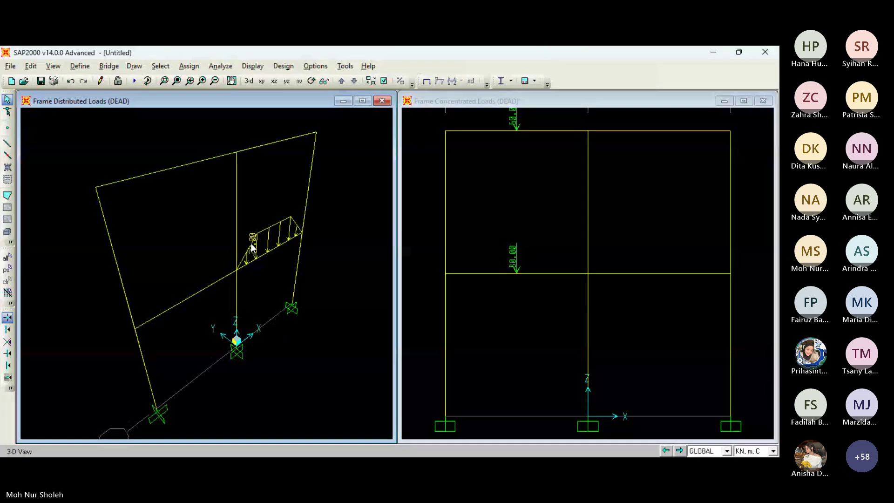
- Display the DEAD frame span loads in the X-Z plane view
left_click(417, 203)
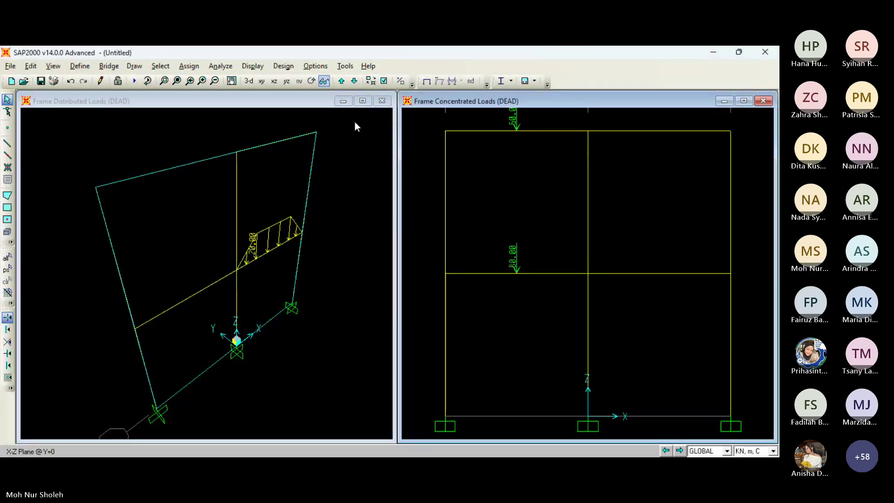
left_click(246, 70)
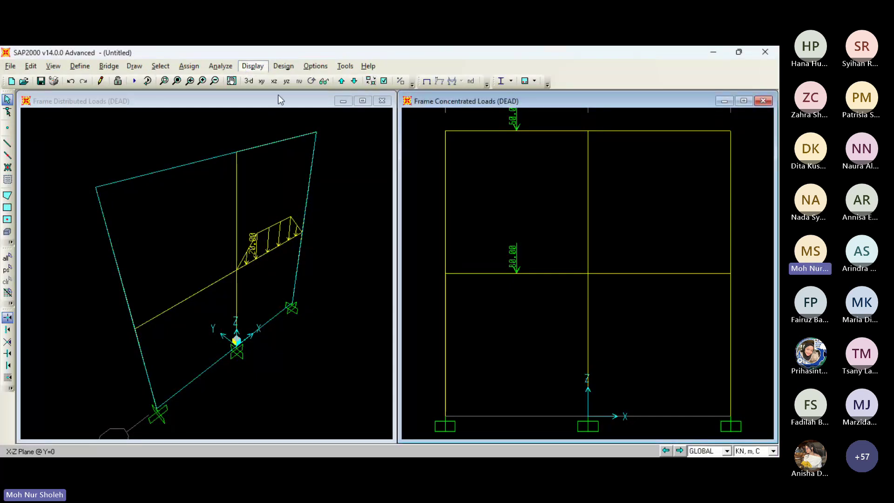
left_click(453, 109)
left_click(364, 391)
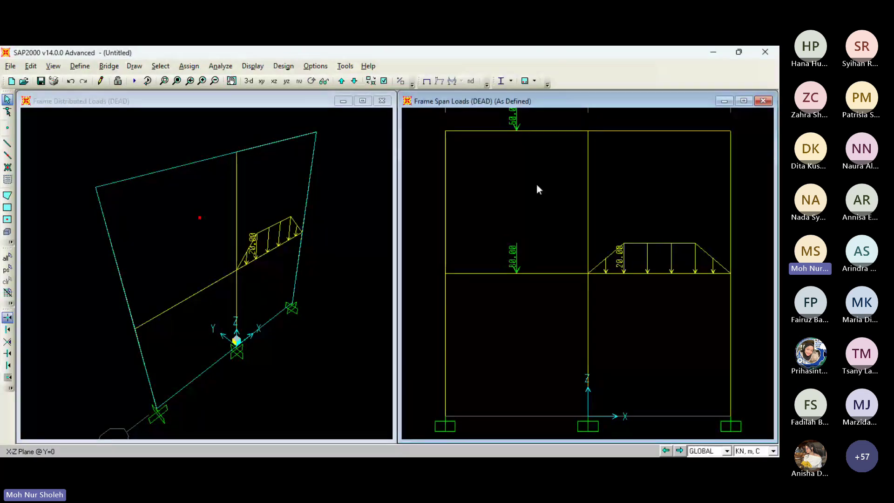
- Assign a DEAD gravity trapezoidal load to the right roof beam, with 10 kN/m at 1 m and 3 m from End-I
left_click(663, 130)
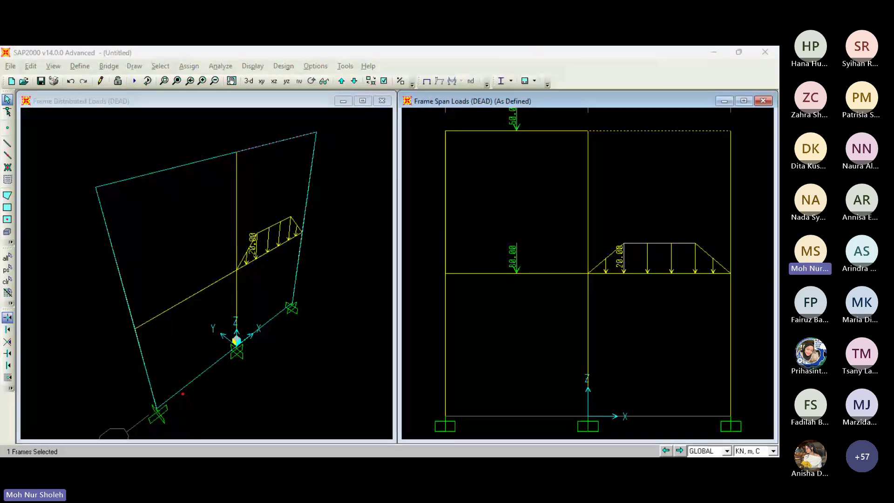
left_click(190, 68)
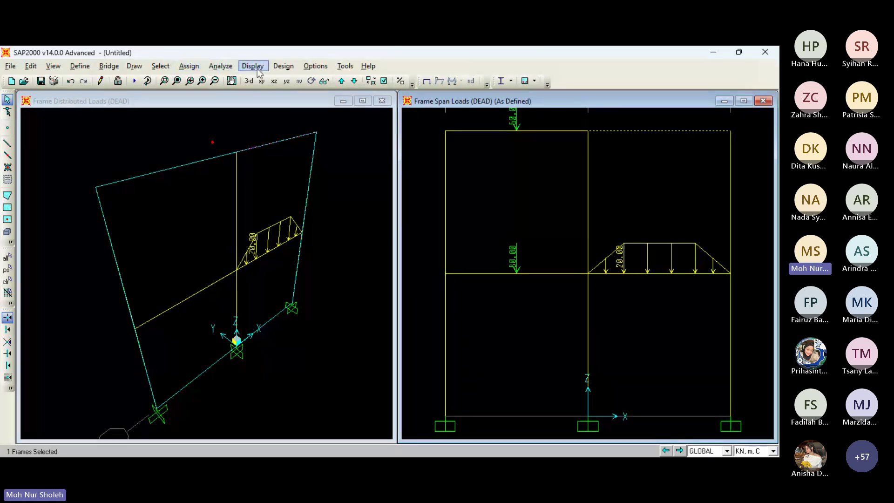
left_click(189, 66)
left_click(364, 222)
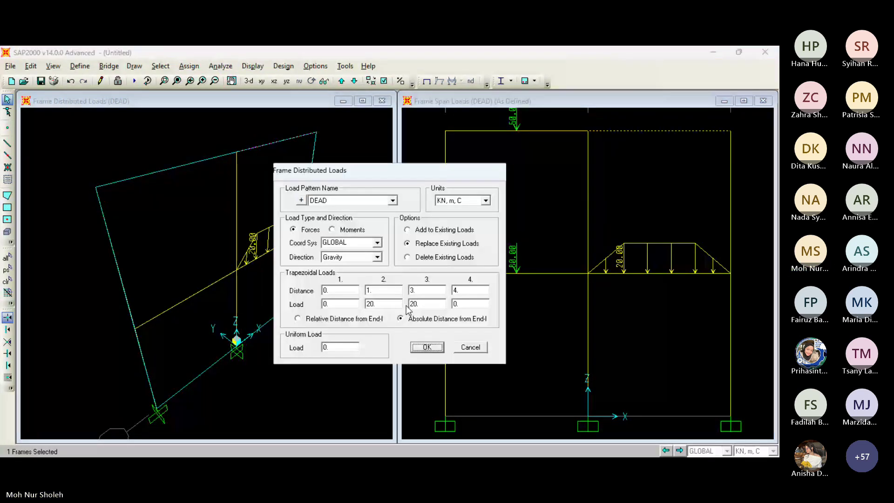
double_click(382, 306)
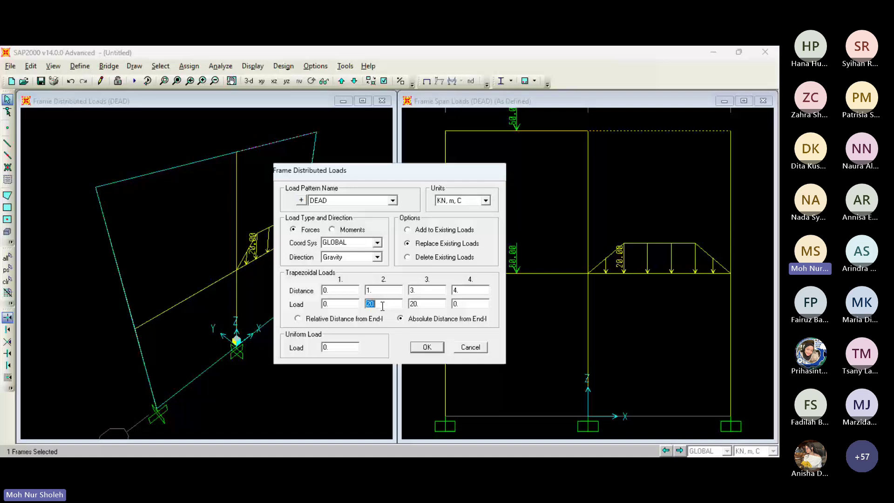
type("10")
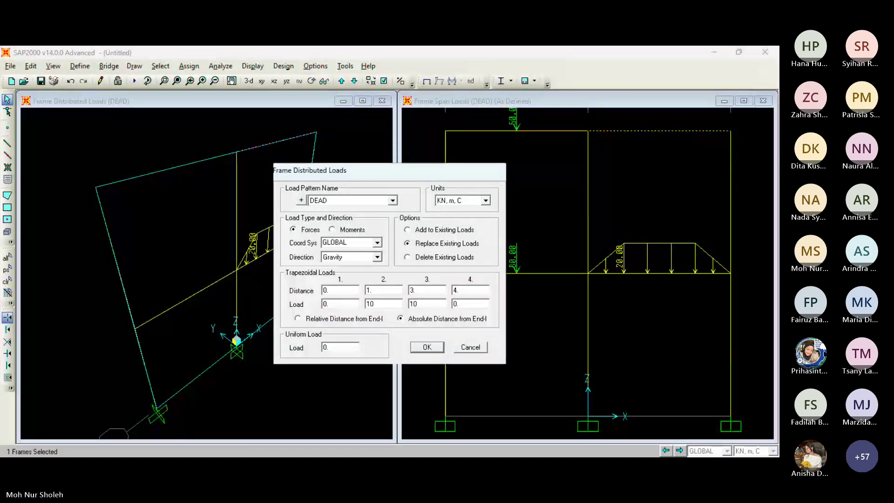
left_click(426, 348)
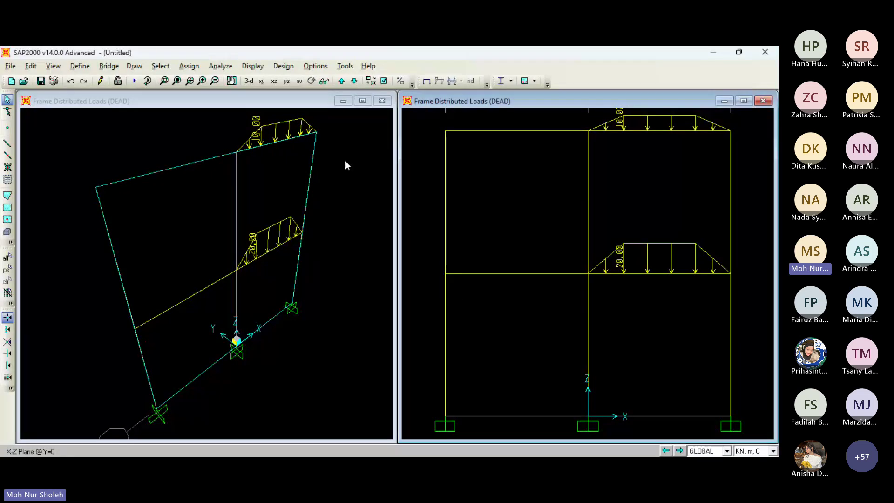
- Show the DEAD point and distributed span loads together in the X-Z plane view
left_click(253, 66)
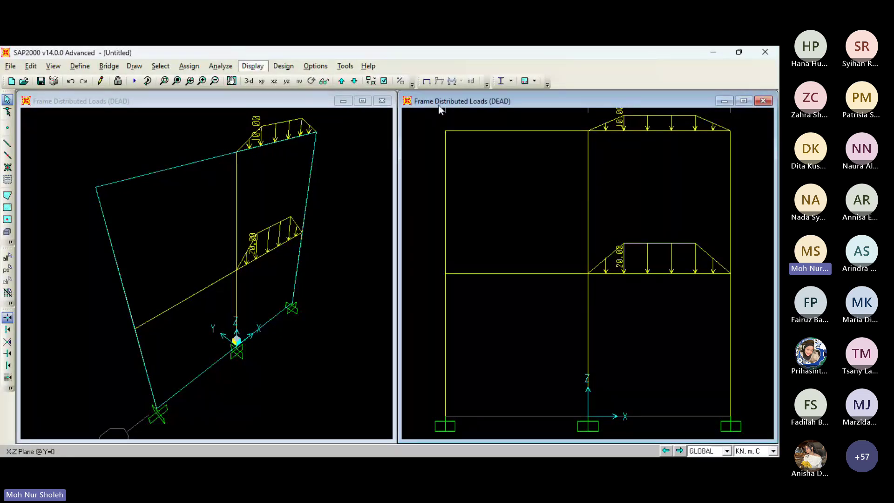
left_click(440, 108)
left_click(366, 385)
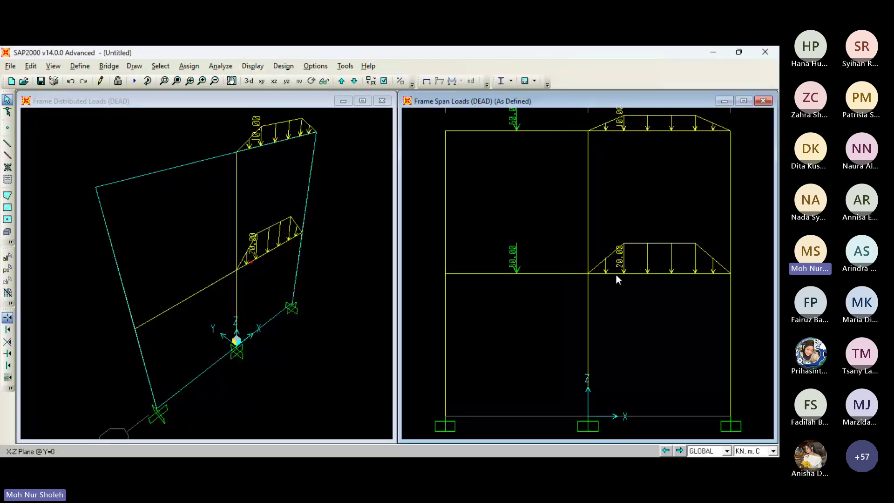
- Assign a LIVE point load of -40 kN in global Z at 2 m from End-I to the left first-floor beam
left_click(558, 274)
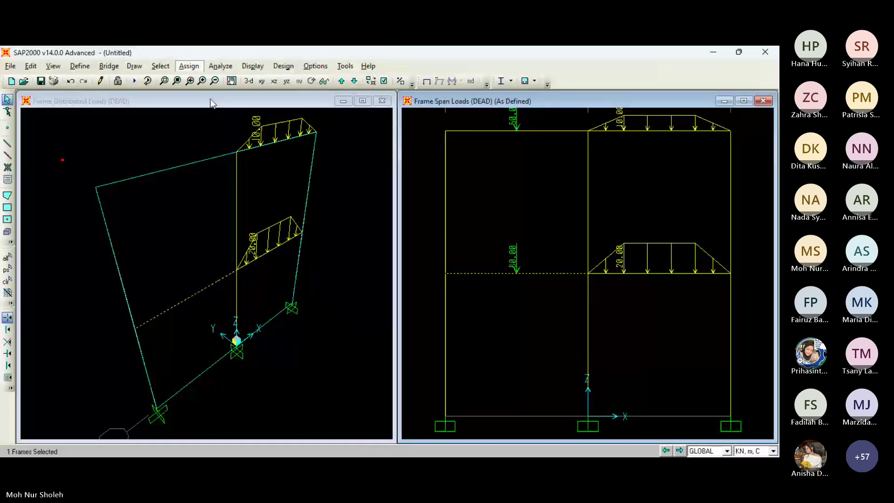
left_click(361, 211)
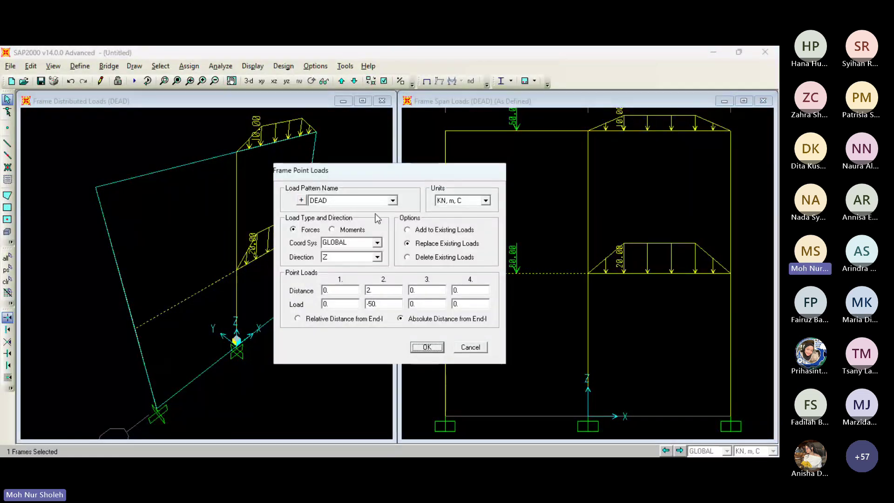
left_click(393, 201)
left_click(382, 218)
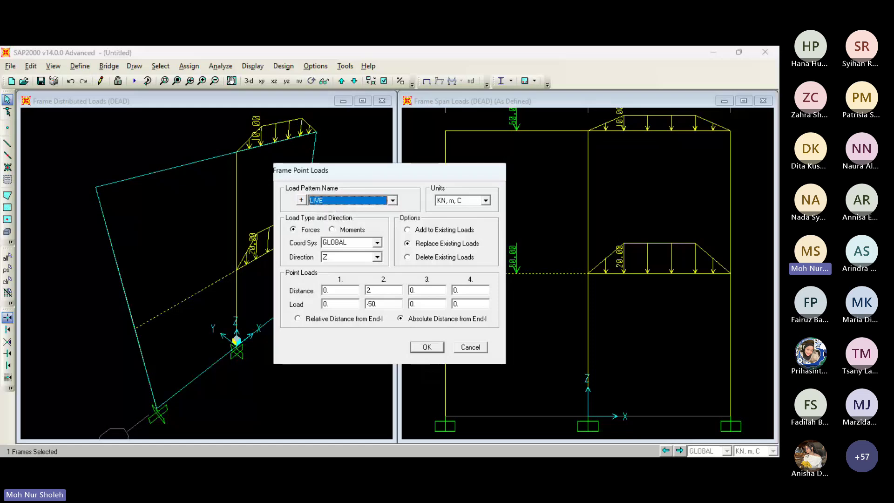
left_click(427, 347)
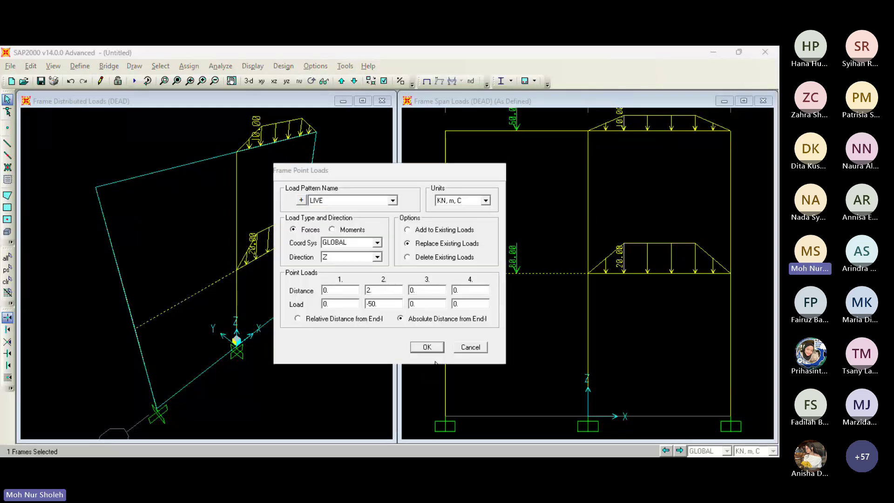
left_click_drag(366, 304, 373, 306)
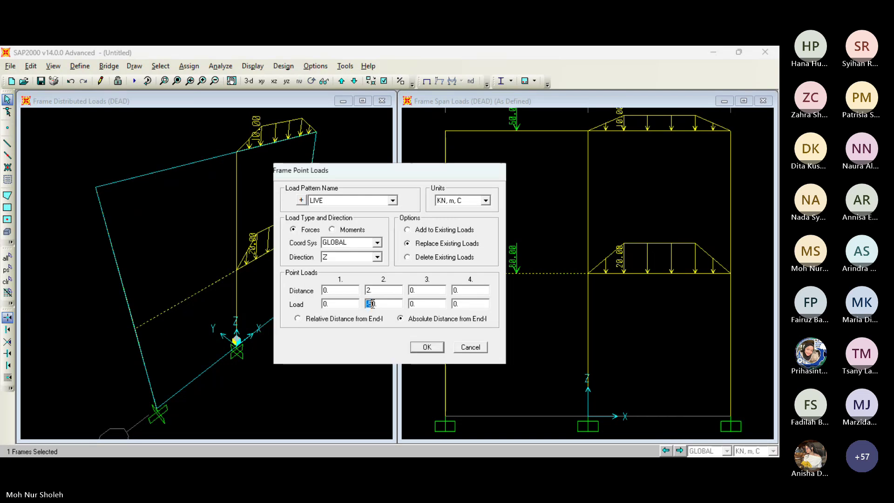
type("-4")
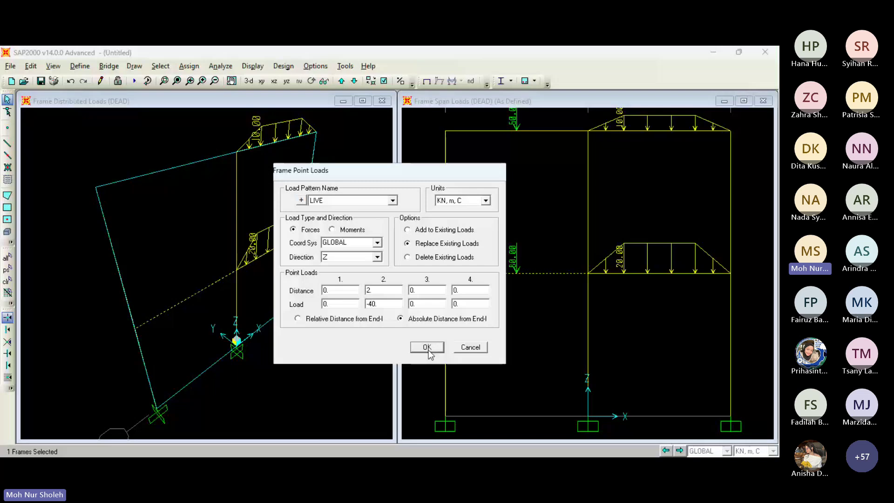
left_click(427, 347)
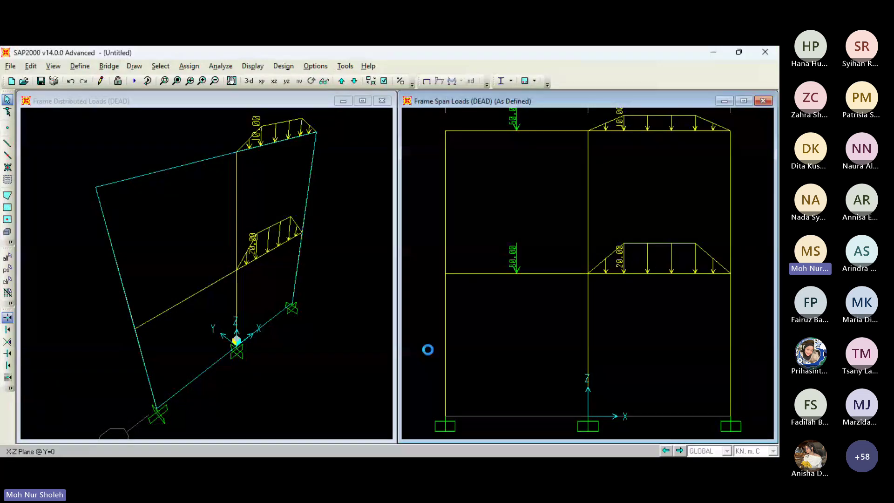
- Assign a LIVE point load of -25 kN in global Z at 2 m from End-I to the left roof beam
left_click(504, 130)
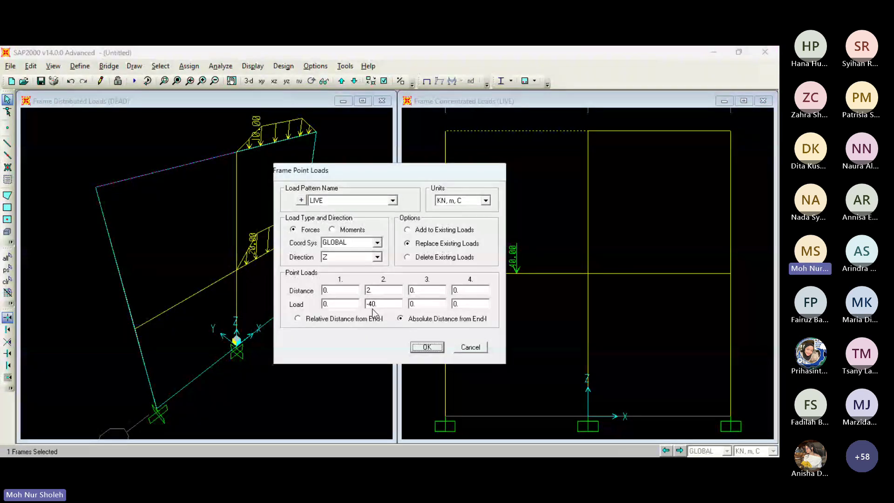
double_click(378, 304)
type("-25")
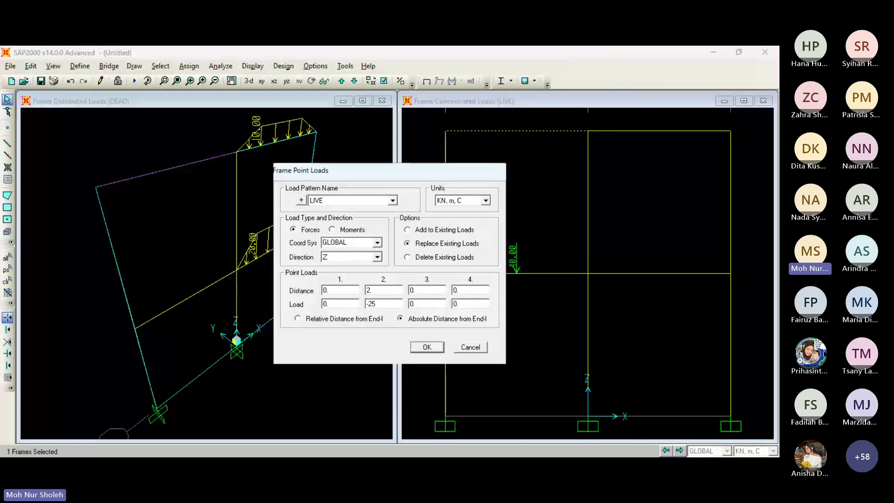
left_click(427, 347)
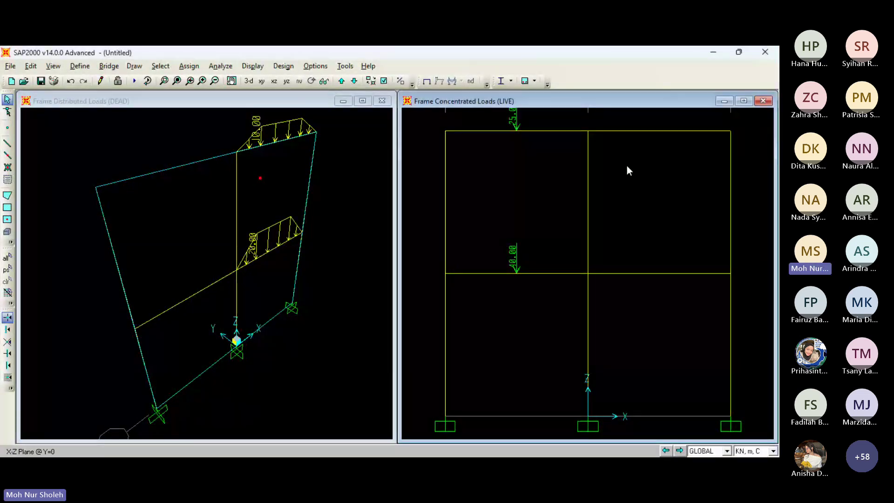
- Assign a LIVE gravity trapezoidal load to the right first-floor beam, with 10 kN/m at 1 m and 3 m from End-I
left_click(648, 271)
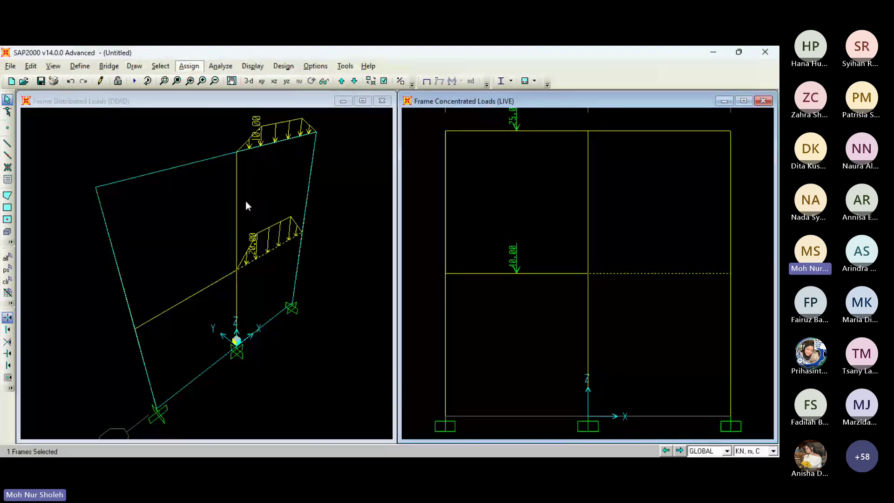
left_click(362, 224)
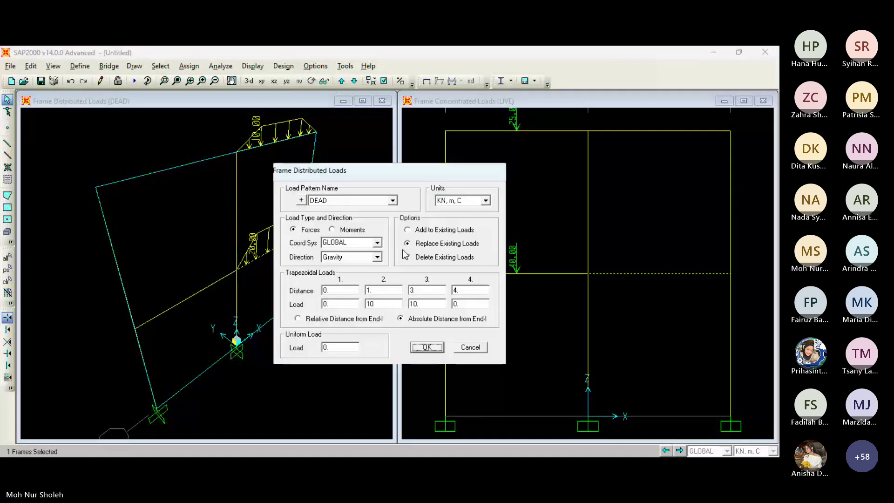
left_click(393, 200)
left_click(380, 218)
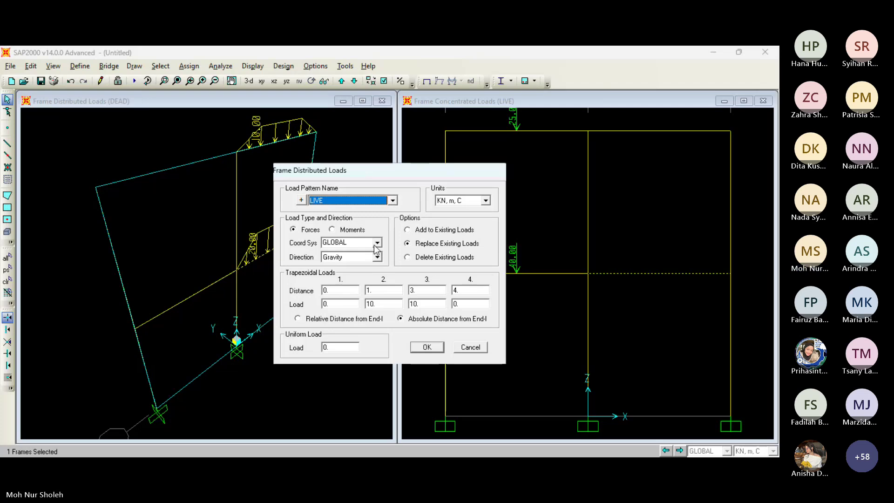
double_click(383, 305)
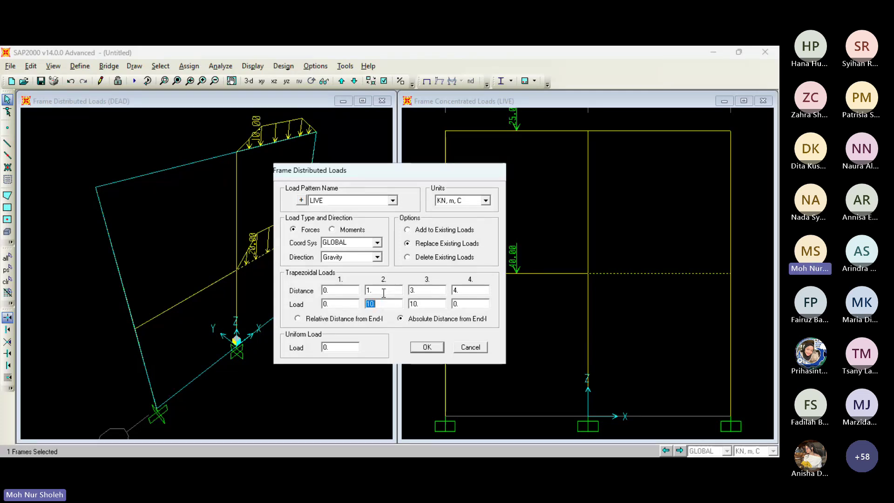
left_click(383, 293)
double_click(446, 292)
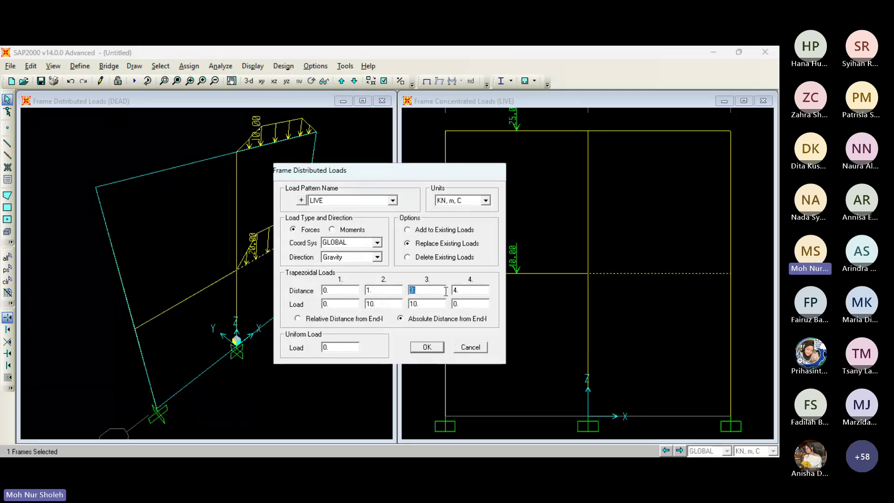
double_click(383, 304)
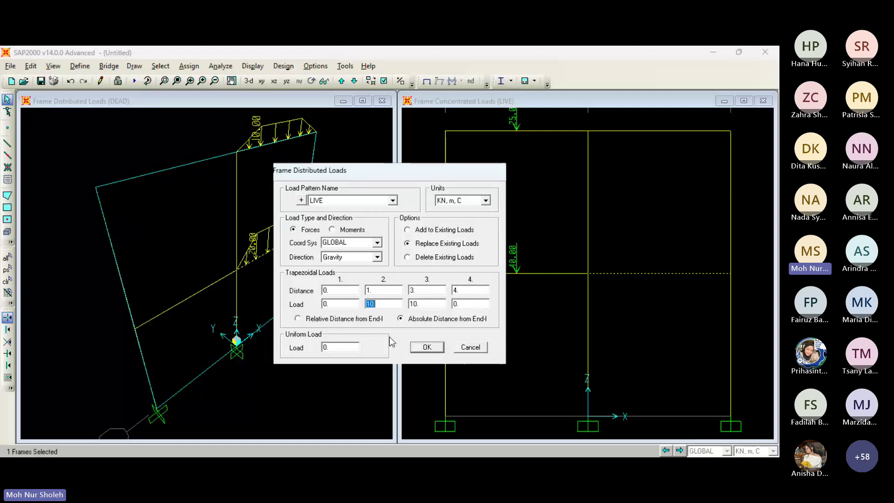
key("Return")
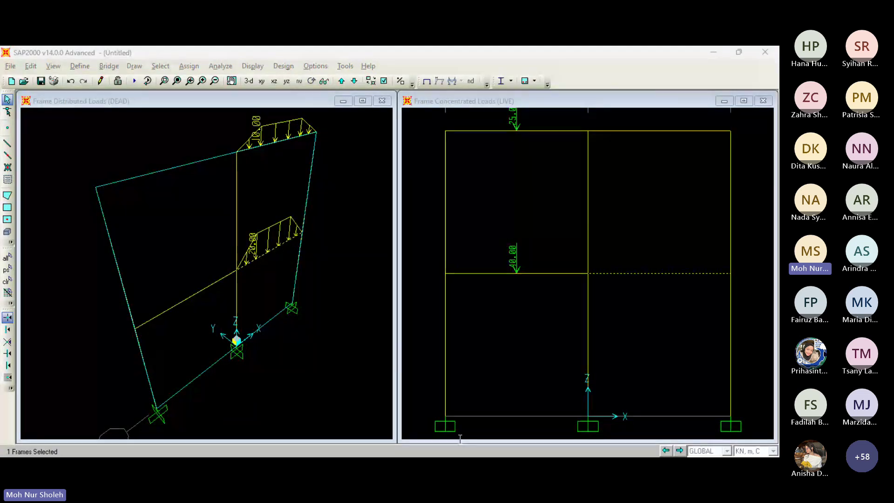
- Assign a LIVE gravity trapezoidal load of 5 kN/m at 1 m and 3 m to the right roof beam, and show all LIVE span loads
left_click(655, 132)
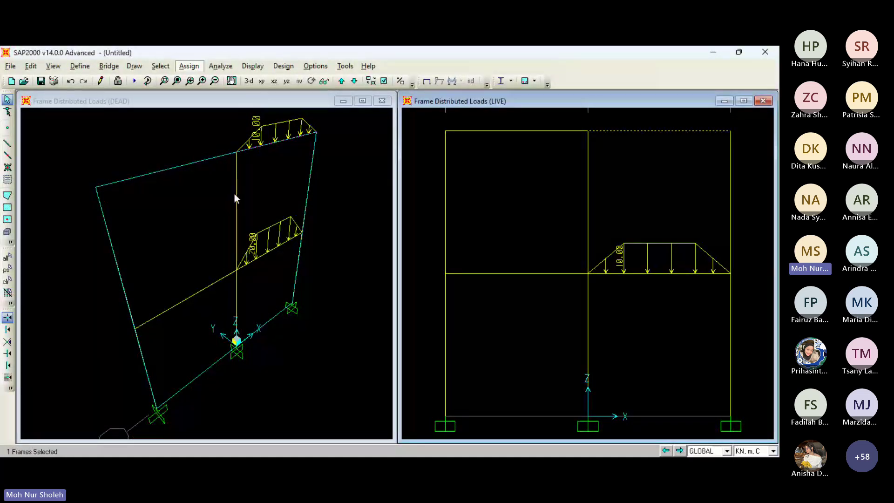
left_click(367, 223)
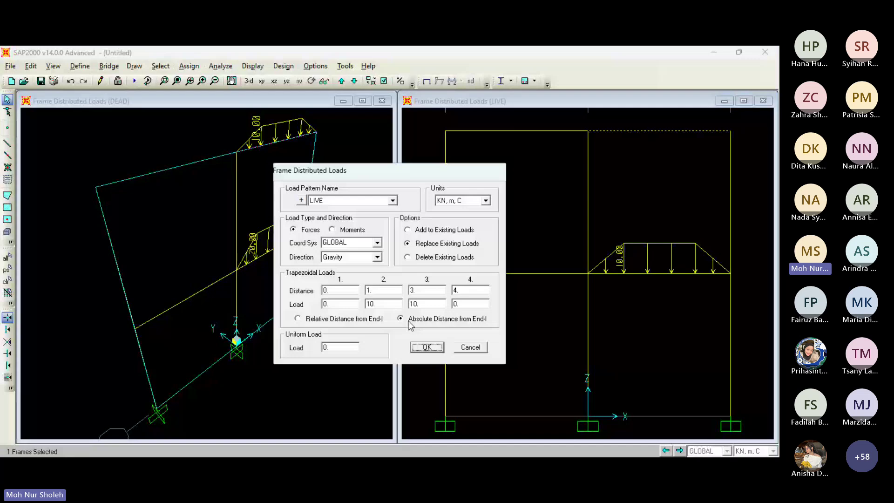
double_click(373, 304)
type("5")
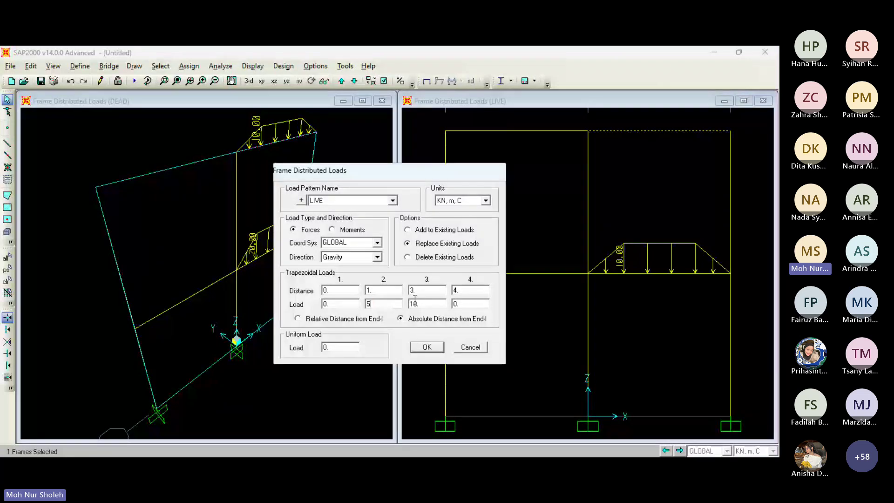
double_click(428, 303)
key("Return")
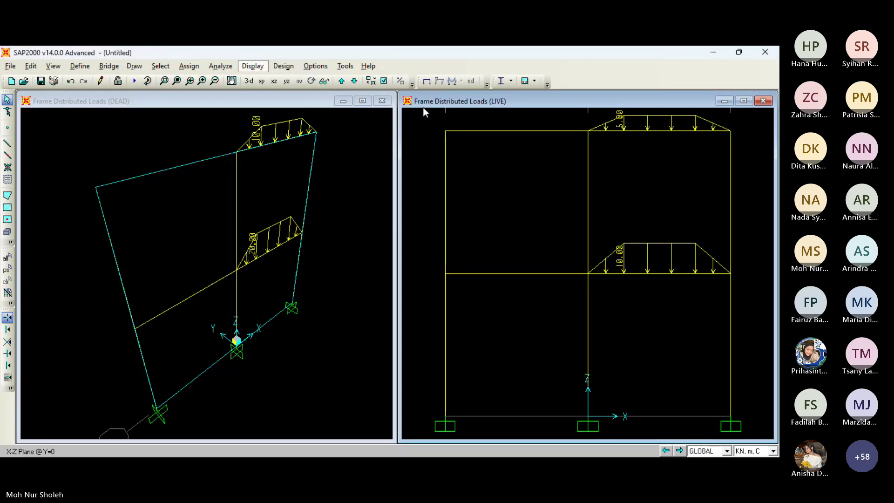
left_click(368, 390)
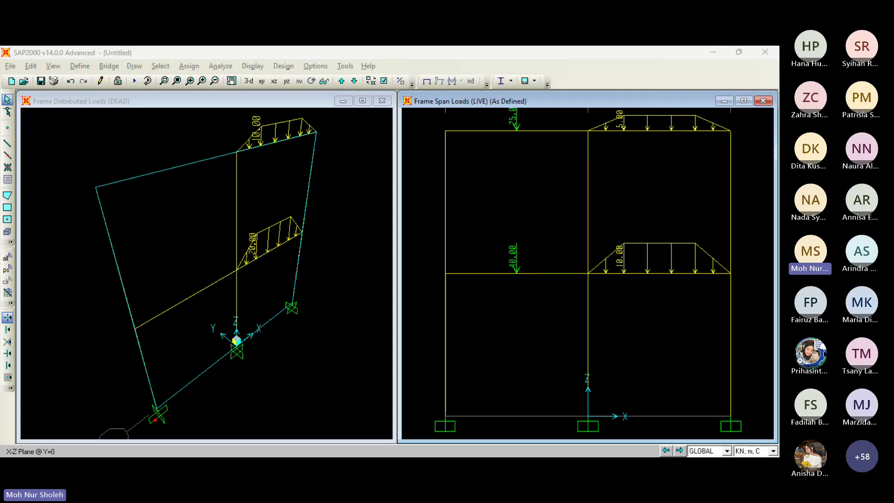
- Assign a QUAKE joint force of 12.5 kN in global X to the left-hand joints at first-floor and roof level
left_click(444, 131)
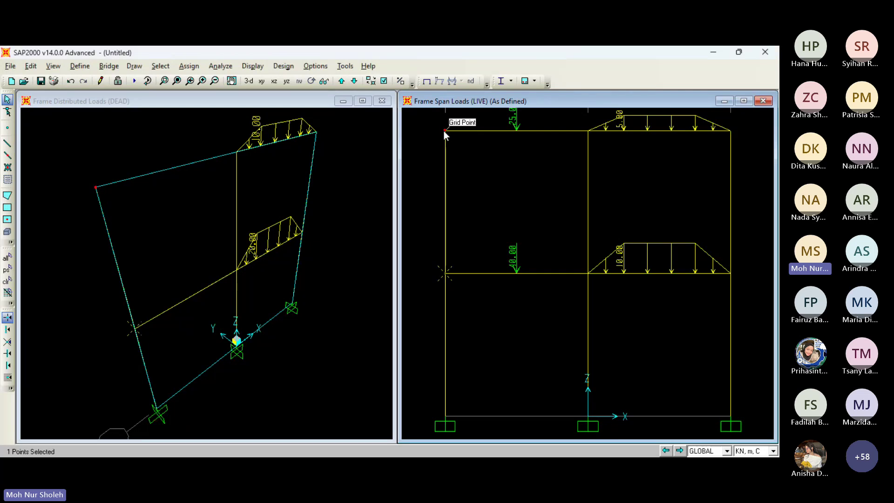
left_click(444, 131)
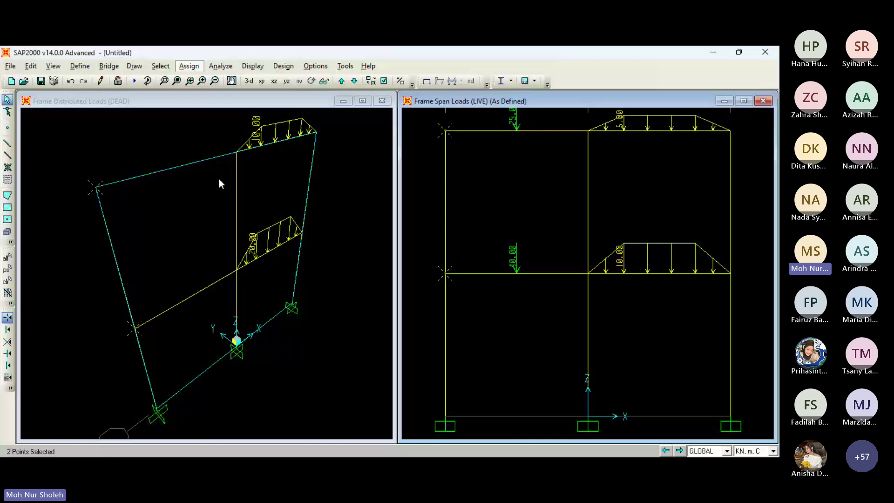
left_click(352, 184)
left_click(384, 220)
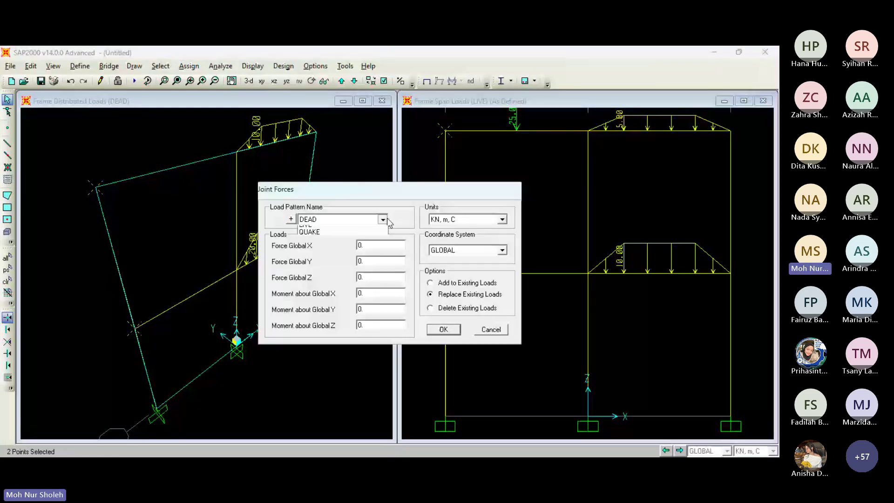
left_click(380, 231)
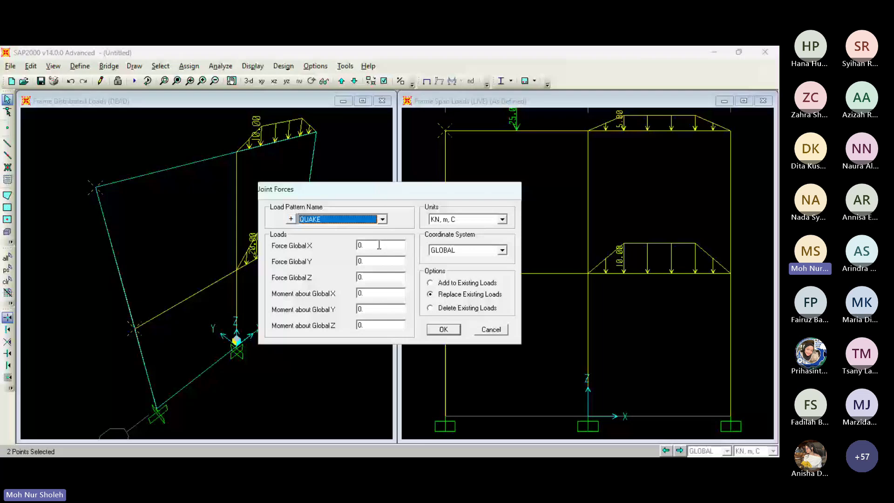
key("Return")
key("alt+Tab")
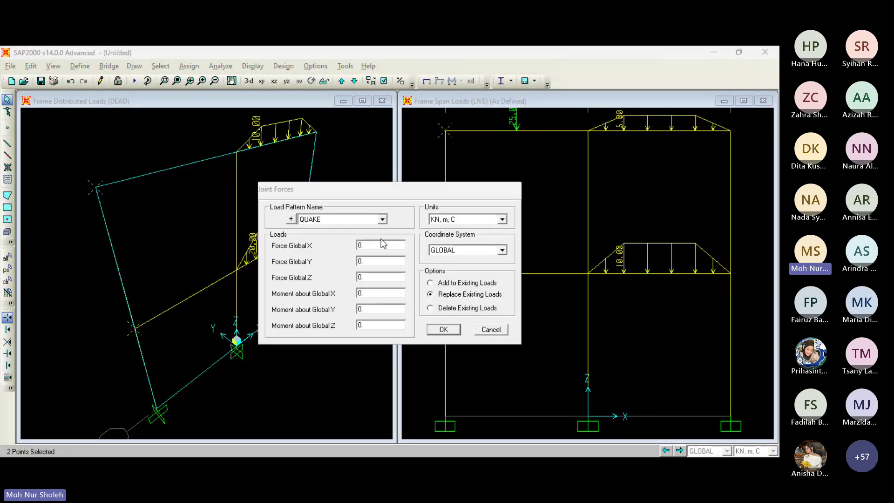
double_click(382, 242)
type("12.5")
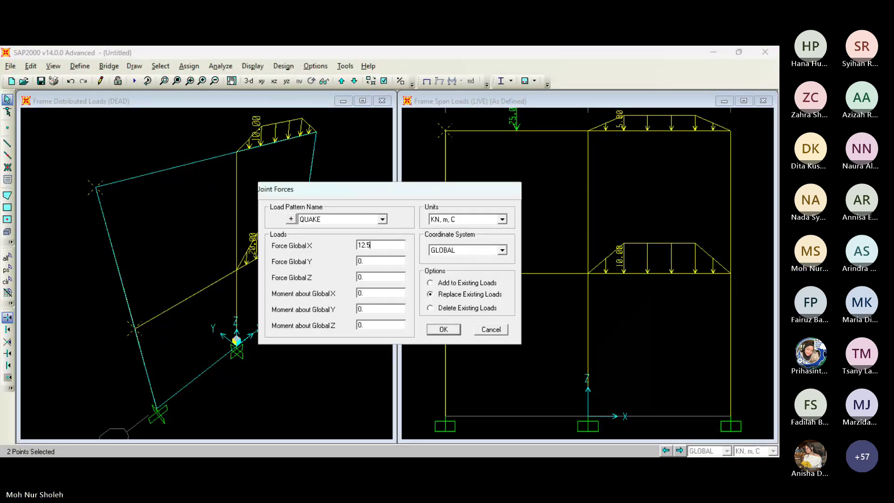
left_click(437, 329)
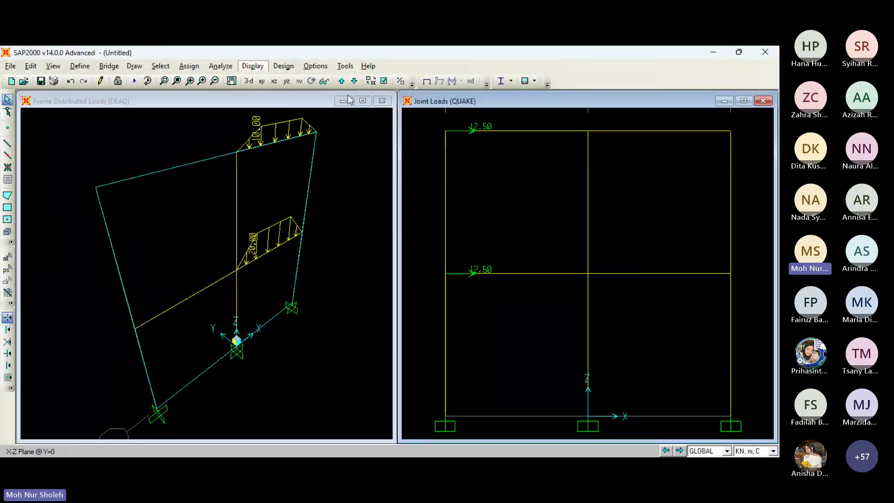
- Display the DEAD frame span loads with their values in the X-Z plane view to check them
left_click(436, 111)
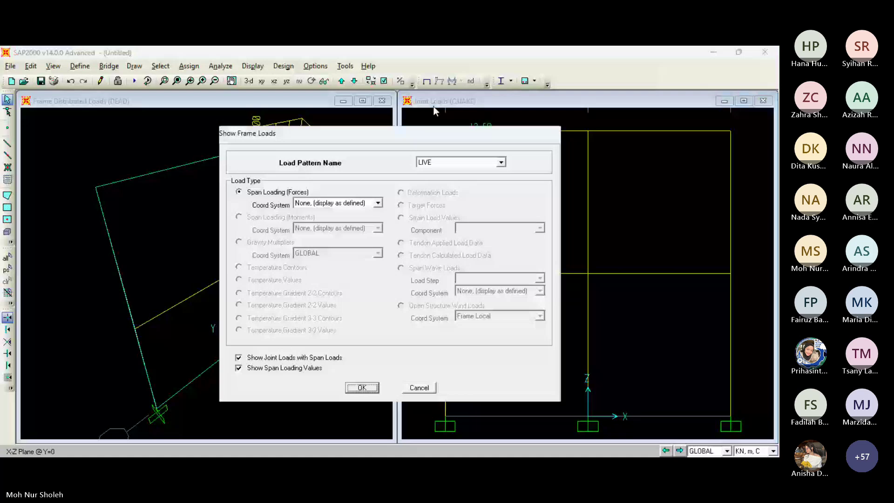
left_click(447, 163)
left_click(445, 173)
left_click(362, 388)
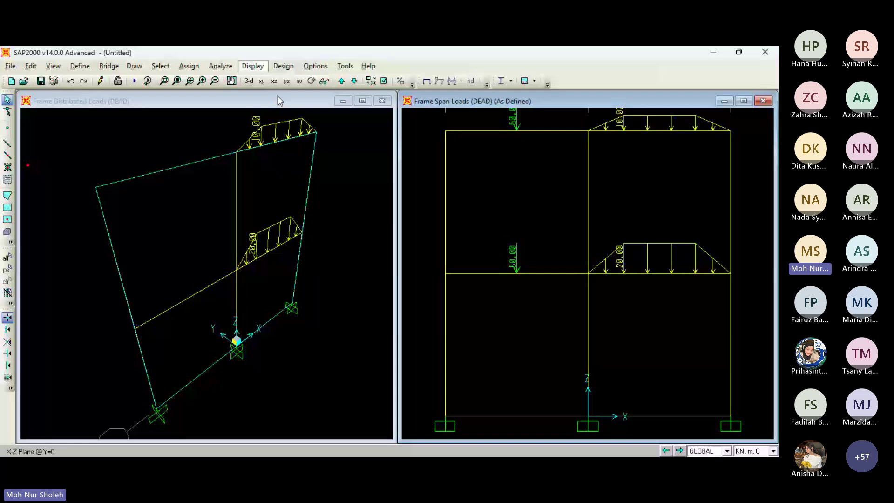
- Review the LIVE frame span loads and the QUAKE joint loads in the X-Z plane view
left_click(435, 104)
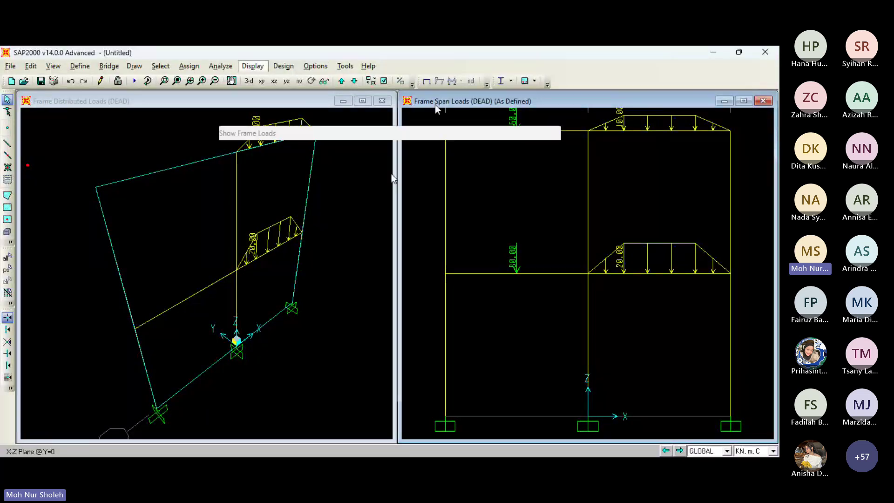
left_click(456, 162)
left_click(447, 176)
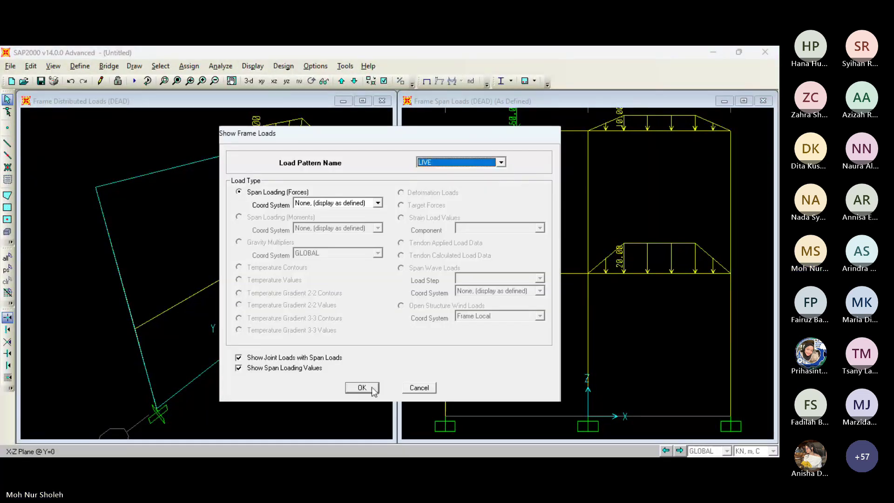
left_click(362, 387)
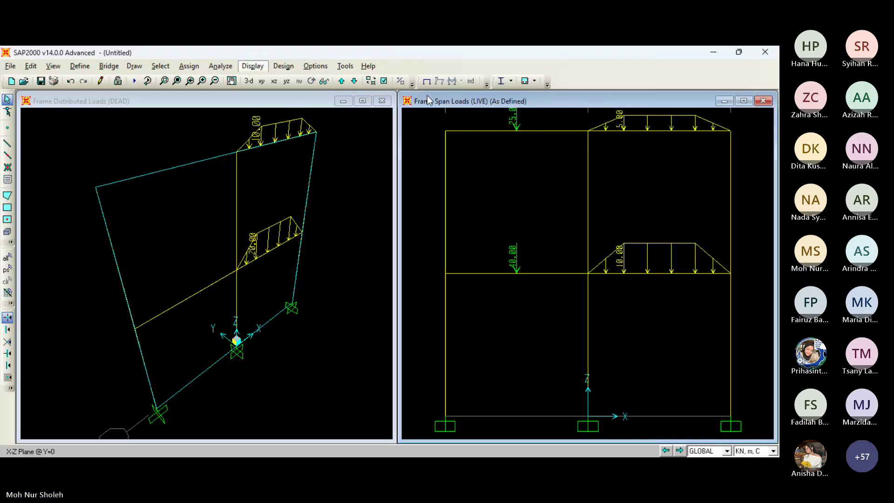
left_click(353, 324)
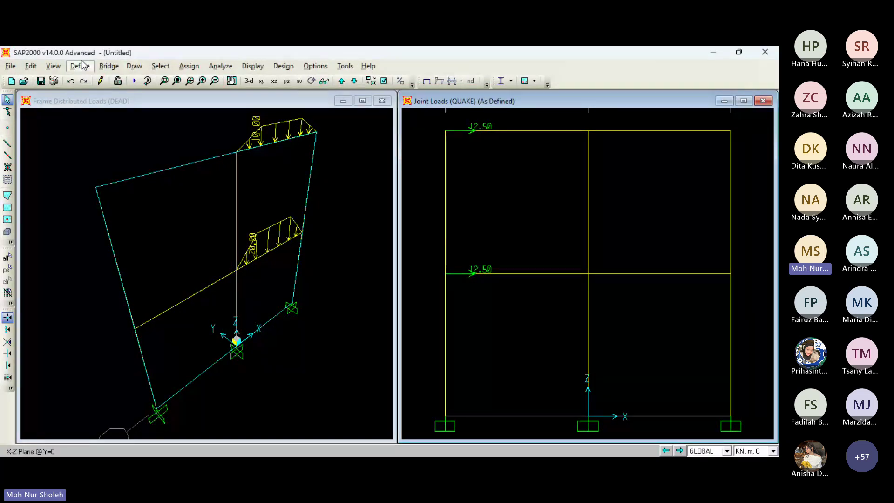
- Start a new load combination of type Linear Add and name it 1.2D+1.6L
left_click(139, 260)
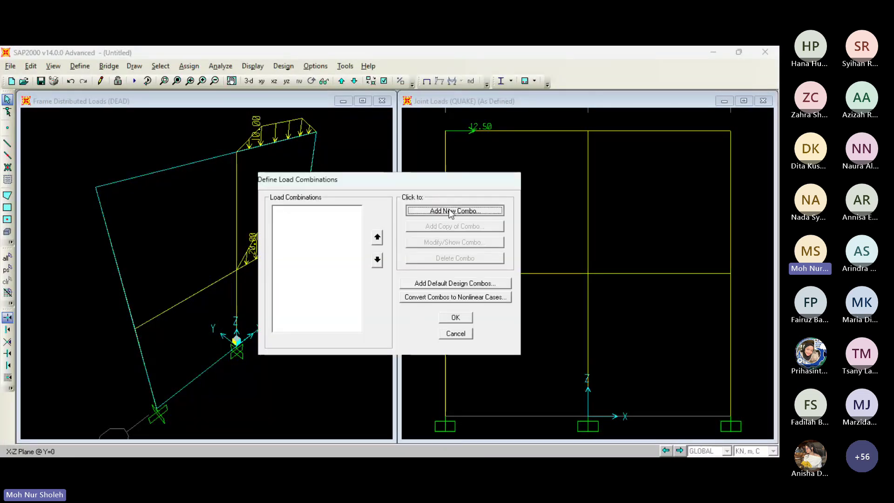
left_click(451, 211)
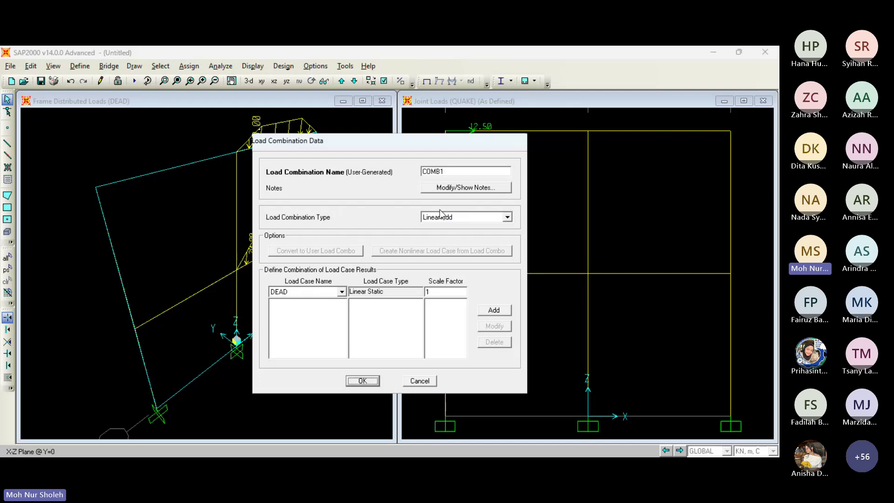
type("1.2D")
type("+1")
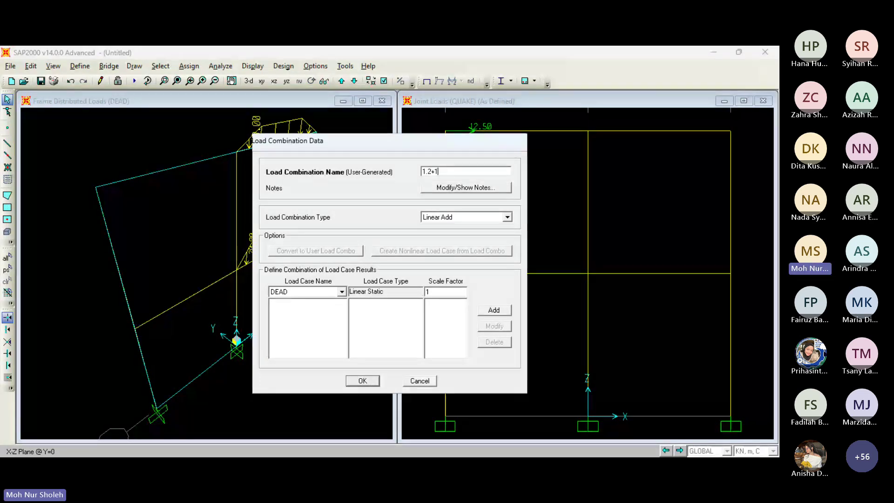
type(".6L")
left_click(435, 171)
type("D")
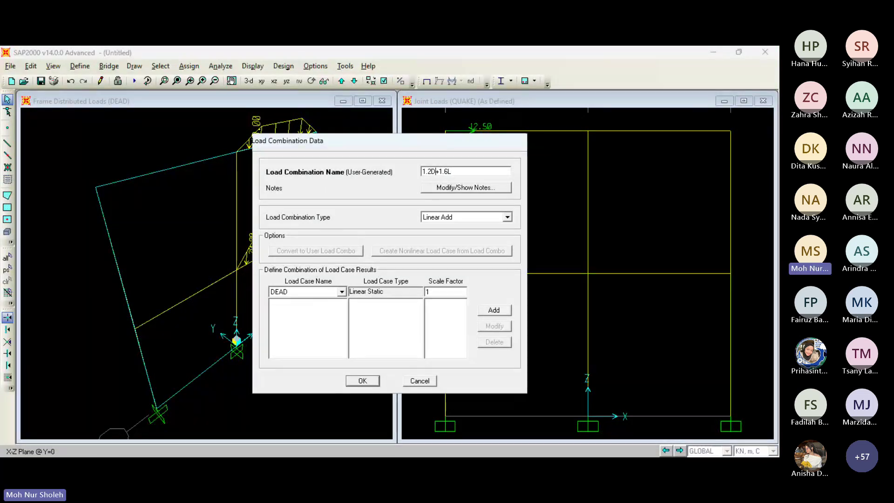
- Add DEAD with scale factor 1.2 and LIVE with scale factor 1.6 to the combination and accept it
left_click(457, 292)
type(".2")
key("Return")
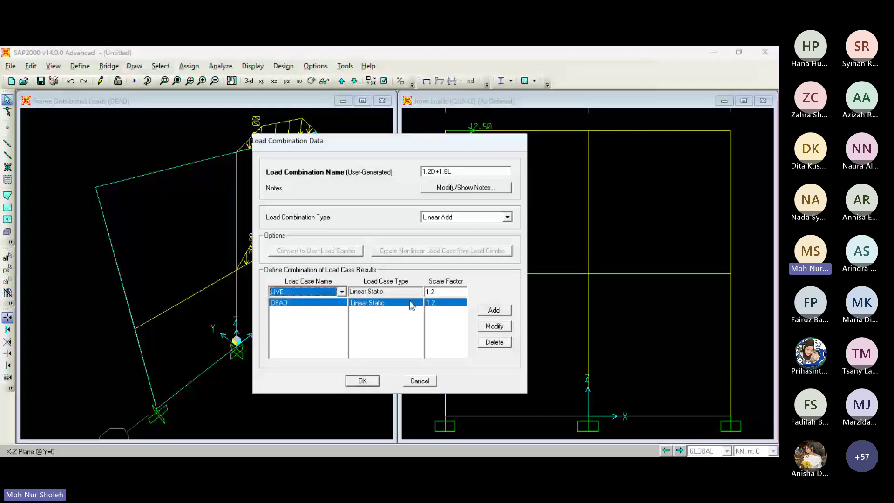
type("1.6")
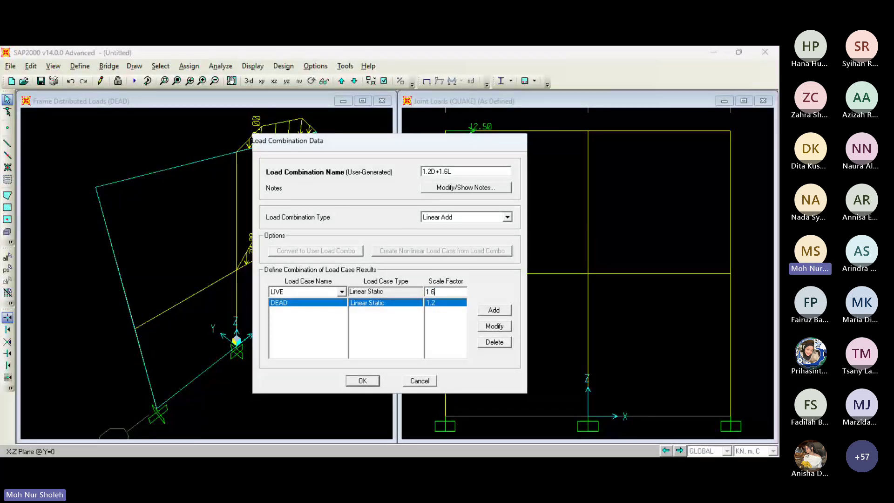
left_click(495, 311)
left_click(365, 381)
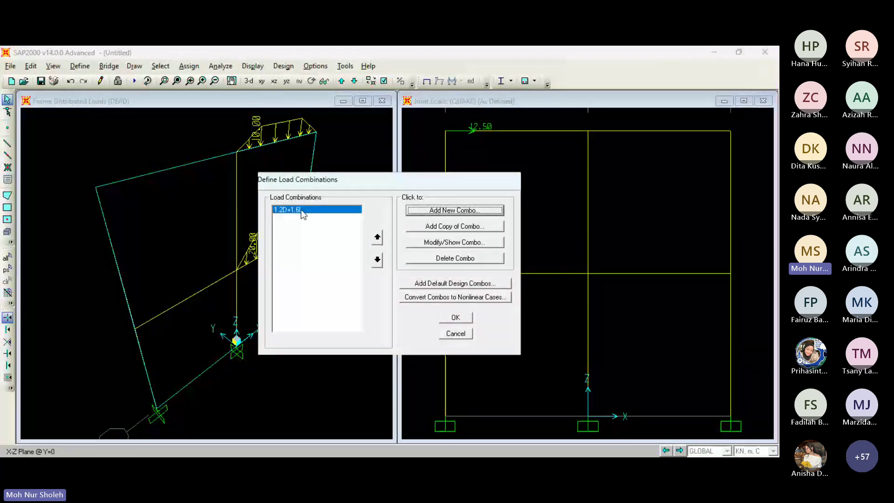
- Copy the 1.2D+1.6L combination as 1.2D+0.5L+1E, with a LIVE scale factor of 0.5 and QUAKE added at 1
left_click(452, 228)
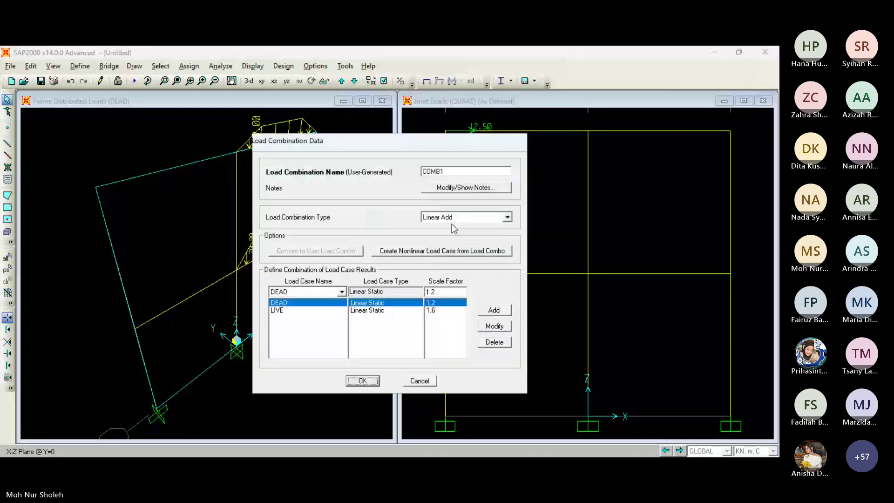
left_click(456, 175)
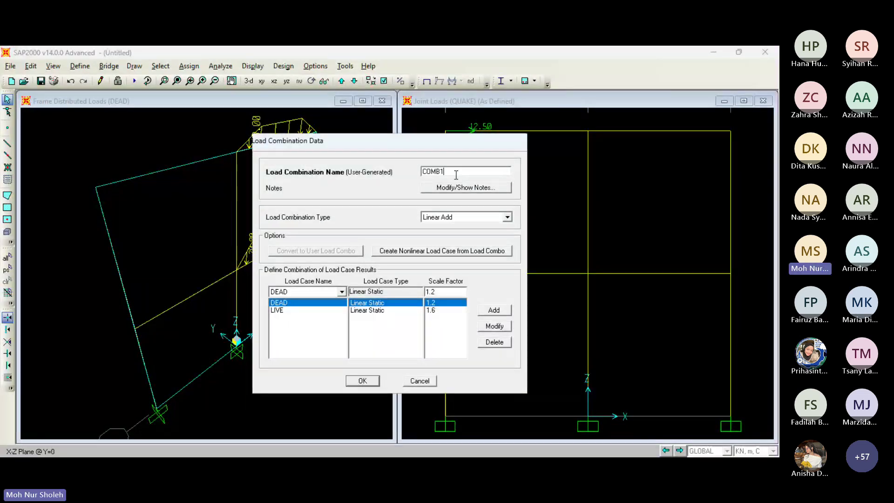
left_click_drag(456, 175, 403, 174)
type("1")
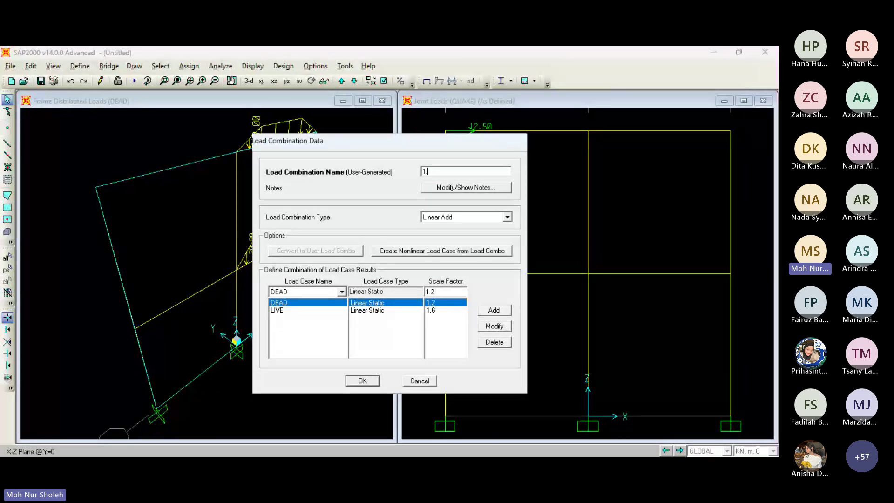
key("Return")
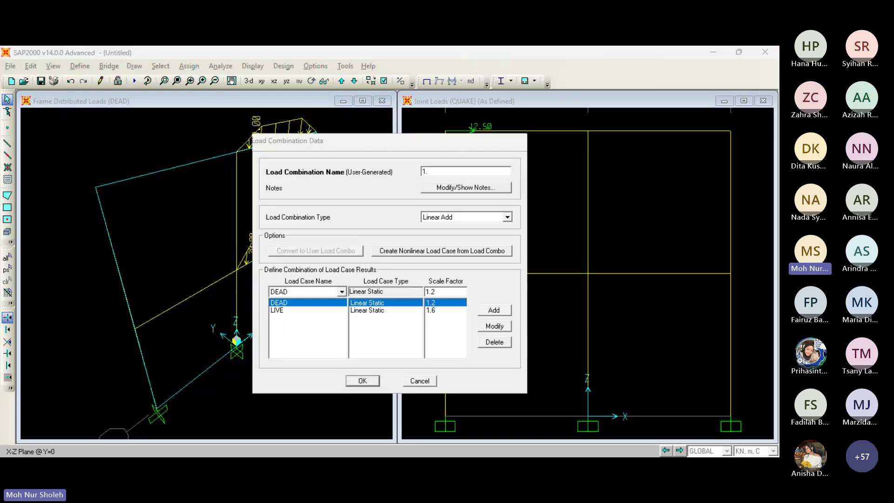
type(".2")
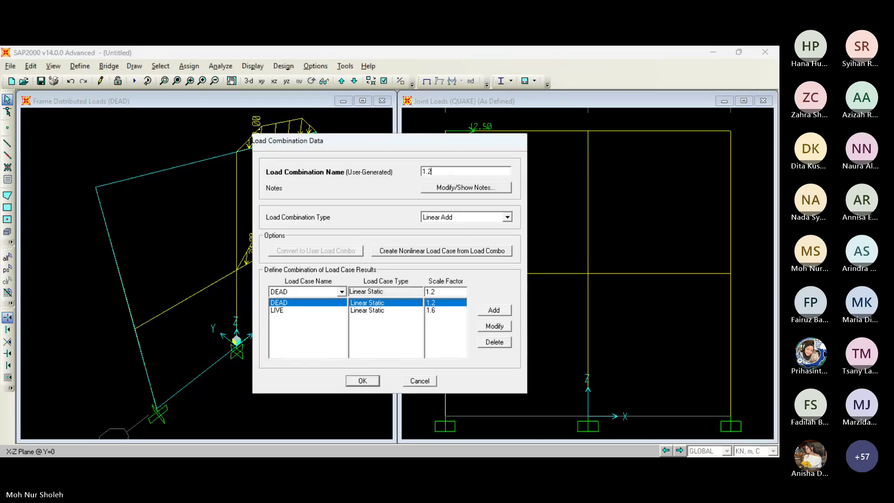
type("D")
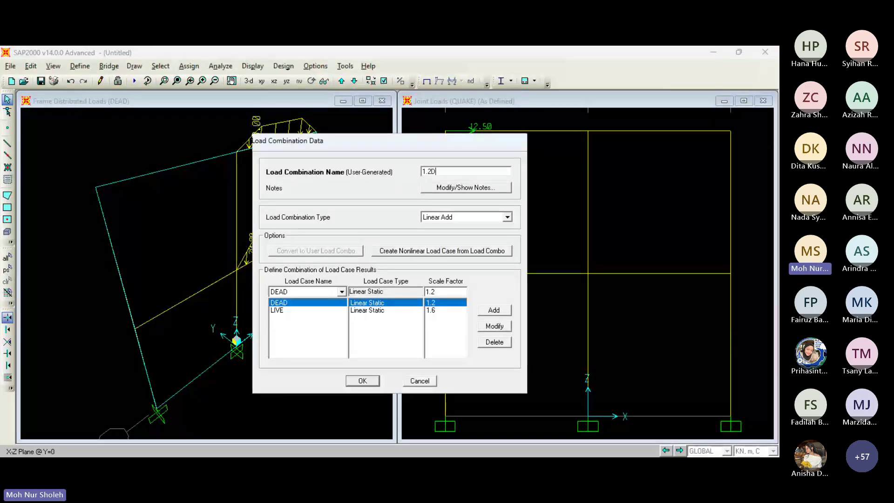
type("+0.5L")
key("Return")
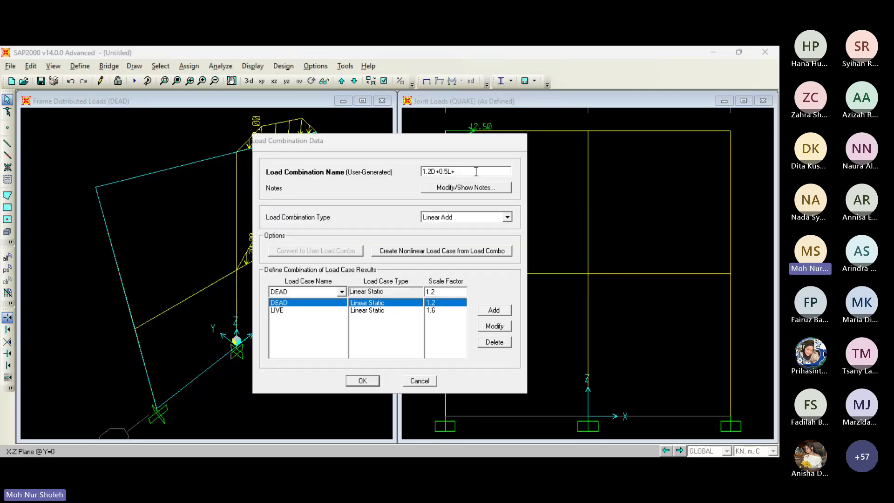
left_click(480, 169)
type("1E")
left_click(318, 310)
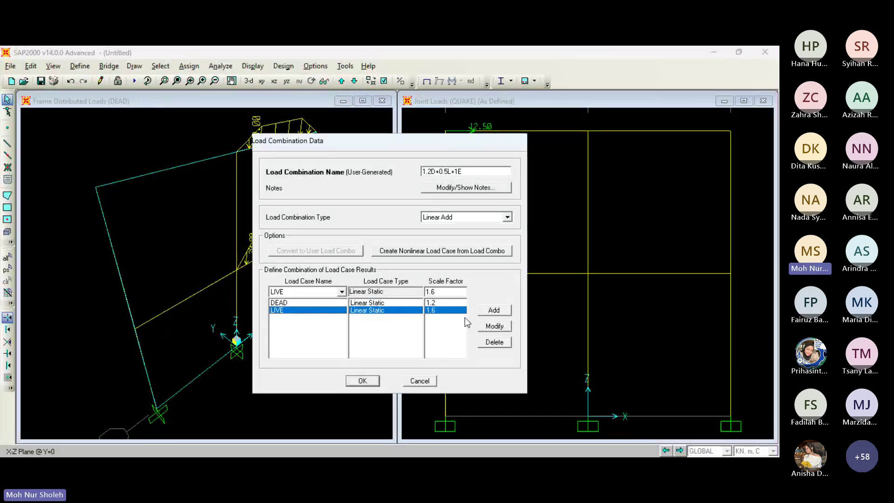
left_click(447, 291)
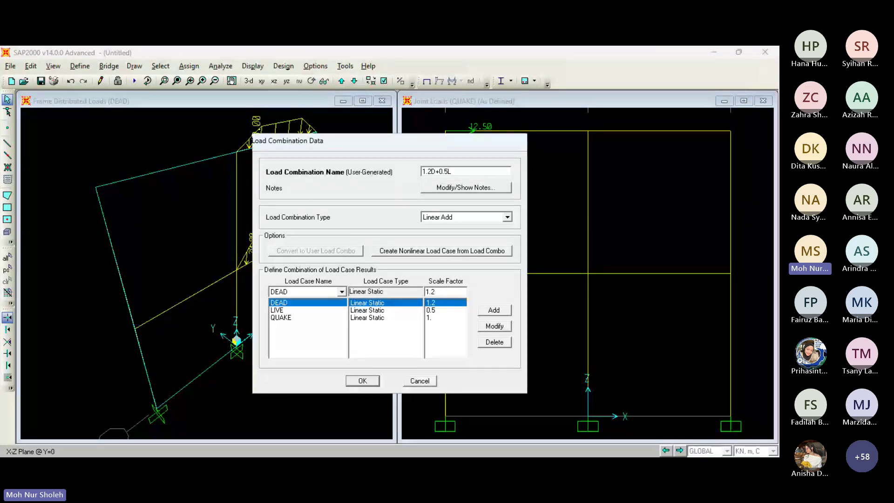
- Create a copy of that combination named 1.2D+0.5L-1E with the QUAKE scale factor set to -1, and accept the load combinations
type("1E")
left_click(428, 317)
double_click(427, 291)
type("-")
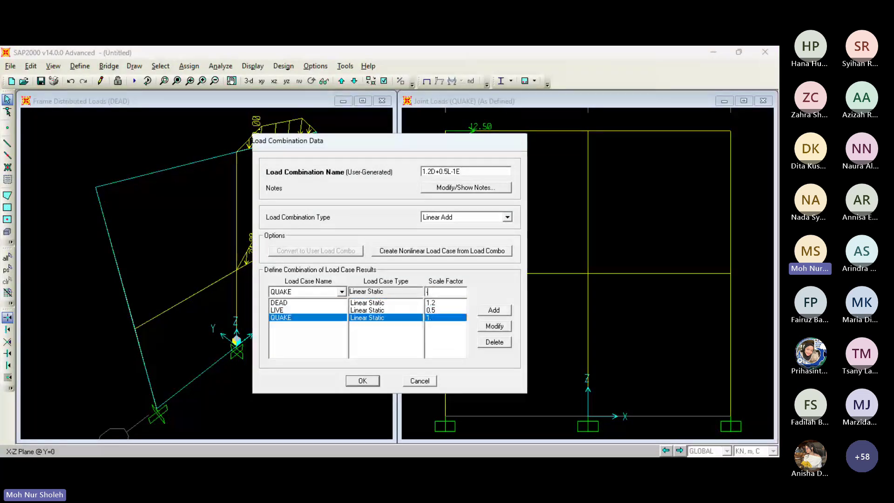
type("1")
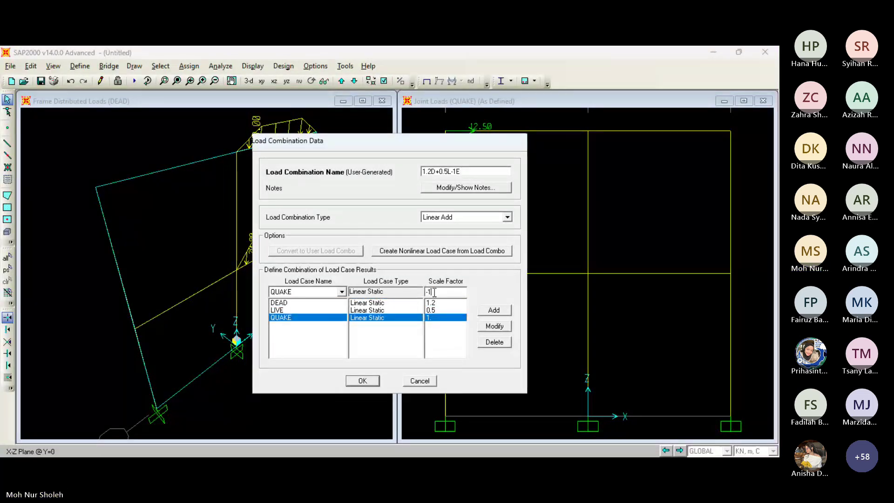
left_click(494, 327)
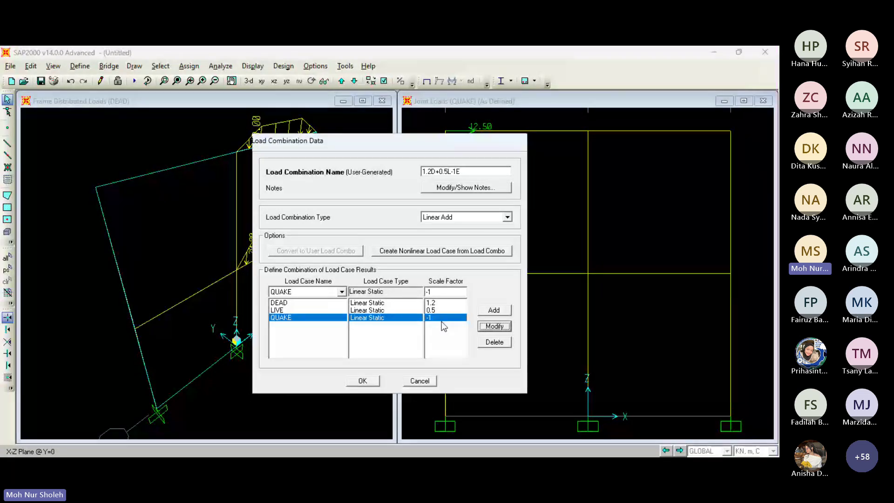
left_click(367, 381)
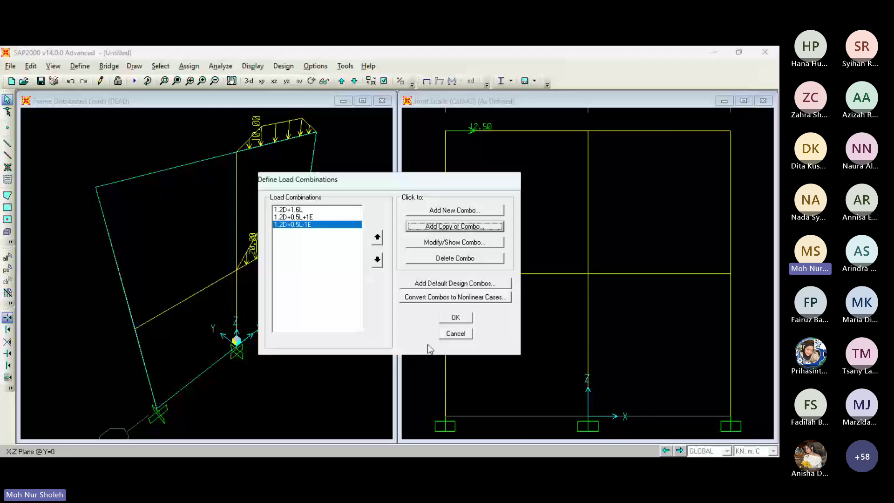
left_click(451, 318)
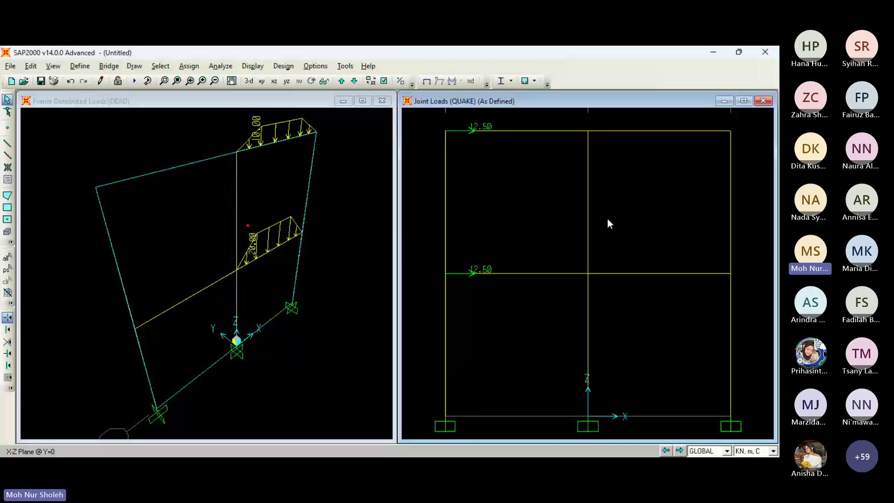
- Set the analysis options to Plane Frame in the XZ plane, leaving only the UX, UZ and RY degrees of freedom active
left_click(288, 107)
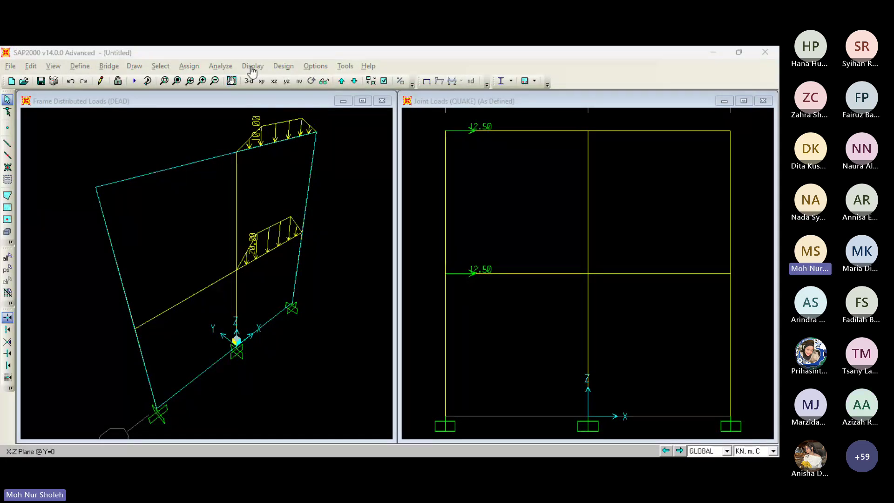
left_click(200, 130)
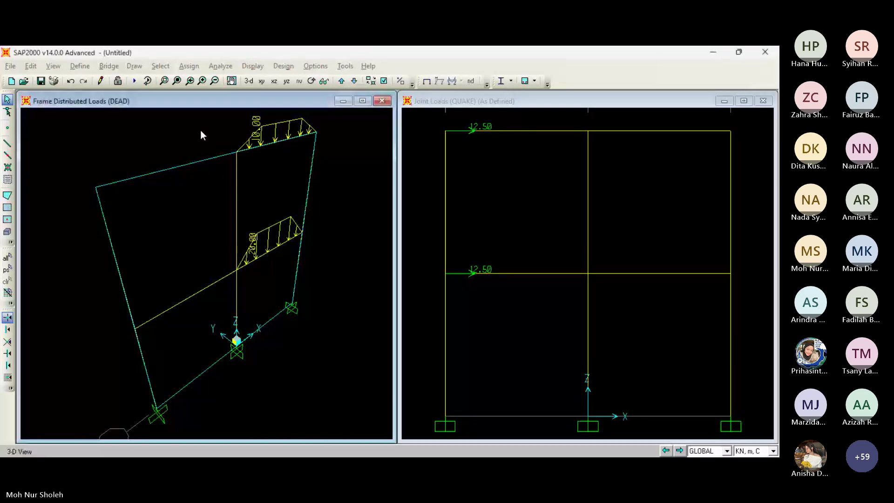
left_click(321, 61)
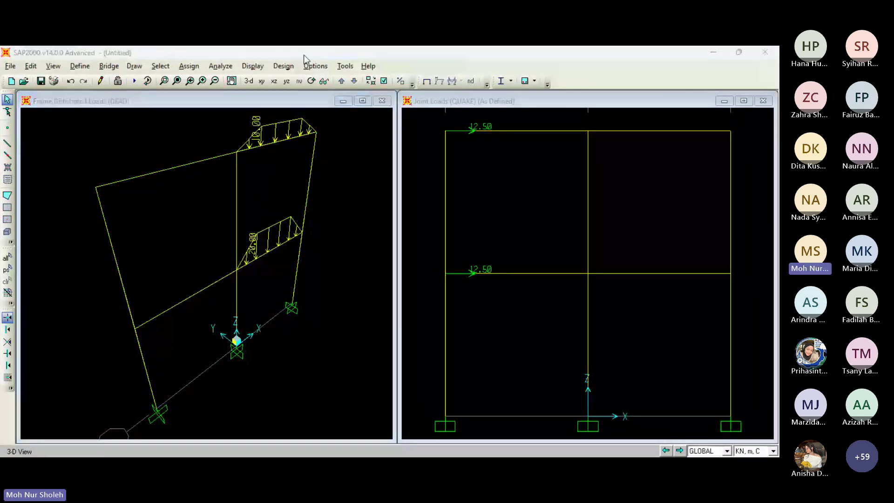
left_click(225, 65)
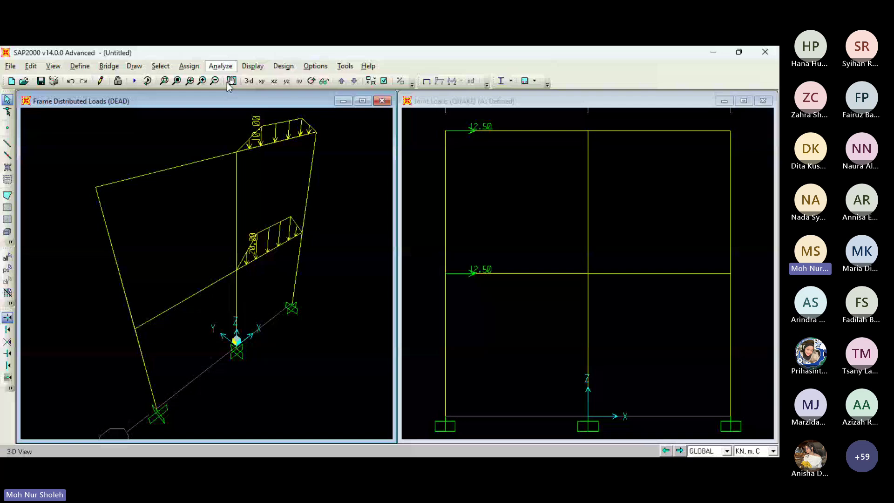
left_click(228, 85)
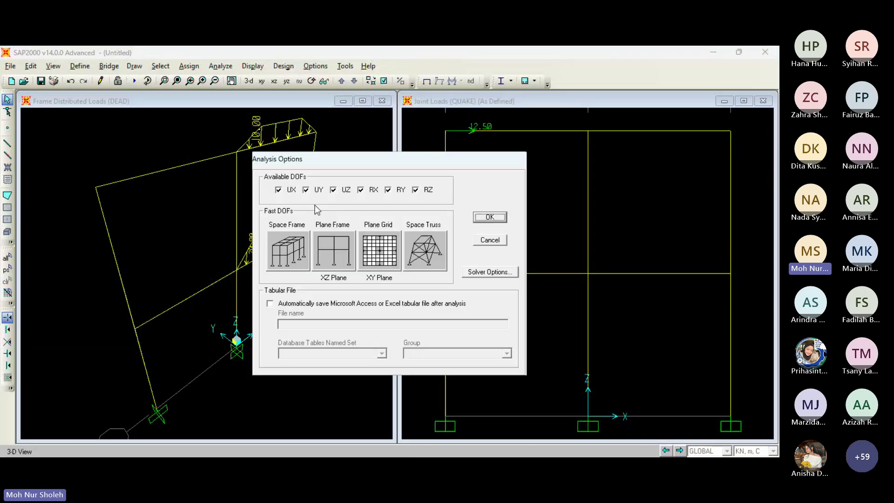
left_click(338, 258)
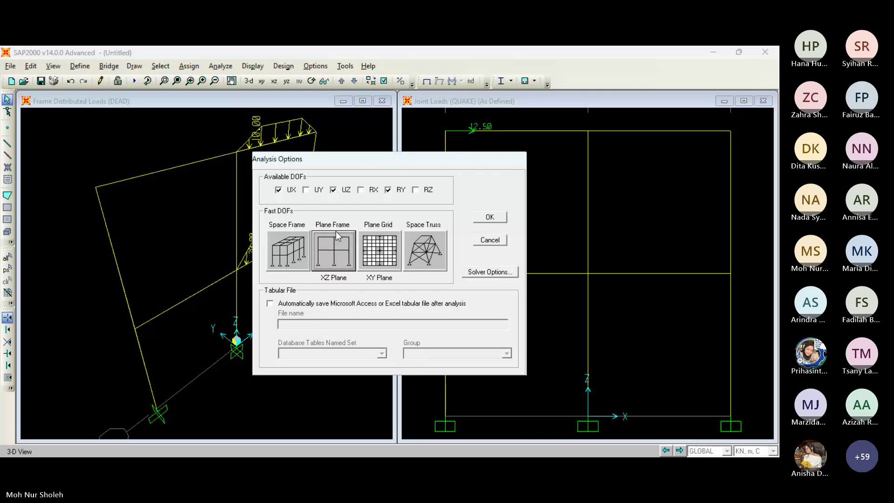
key("Return")
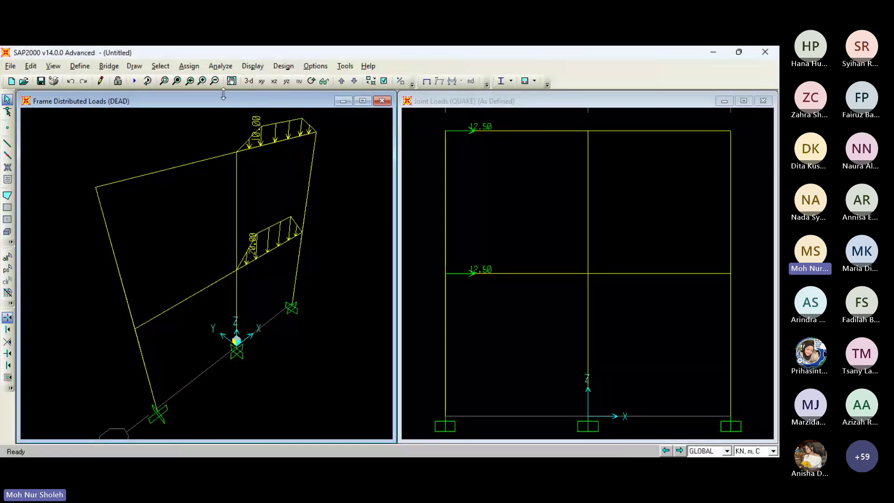
- Set the MODAL load case to Do Not Run and run the analysis for DEAD, LIVE and QUAKE
left_click(220, 65)
left_click(242, 111)
left_click(230, 217)
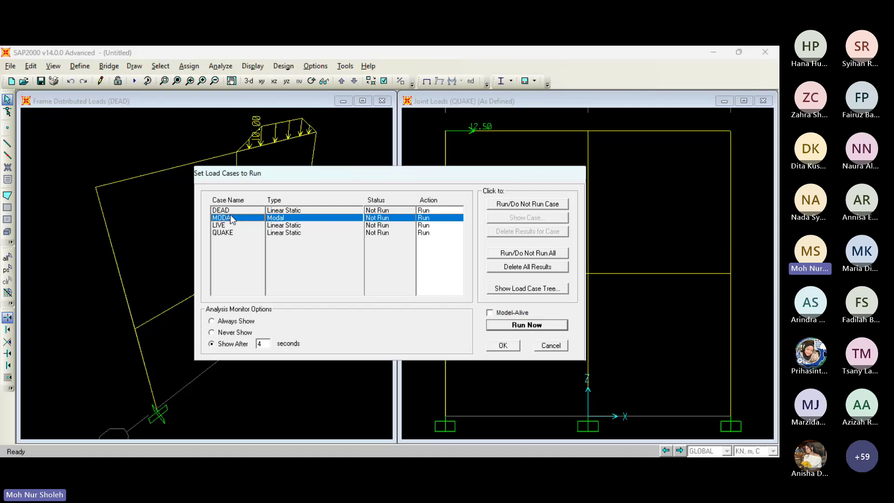
left_click(524, 204)
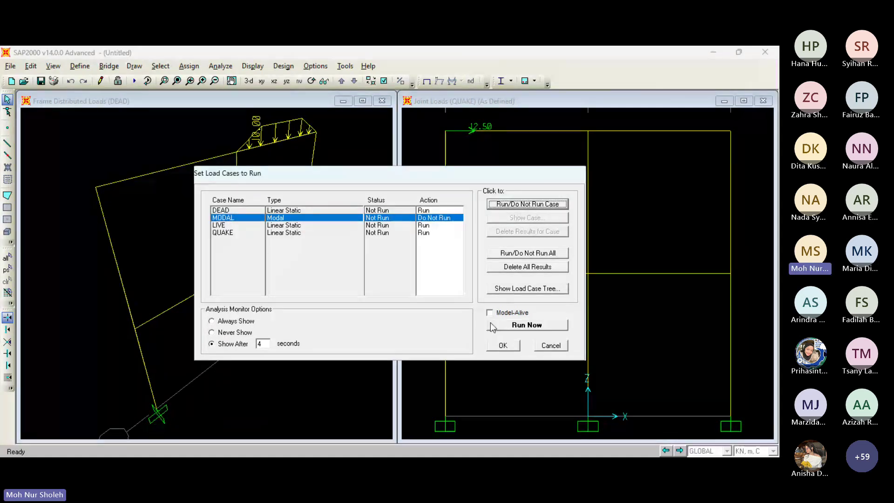
left_click(520, 327)
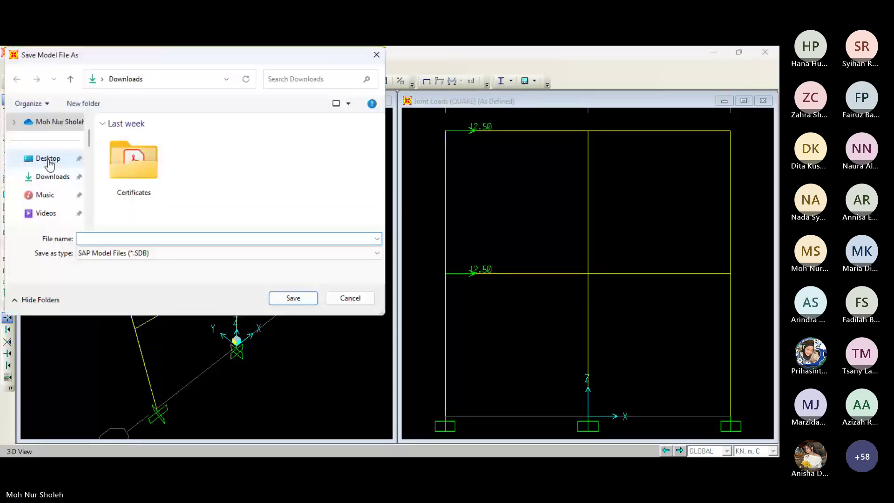
- Save the model as Portal 2D on the Desktop and stop the animation of the DEAD deformed shape
left_click(48, 159)
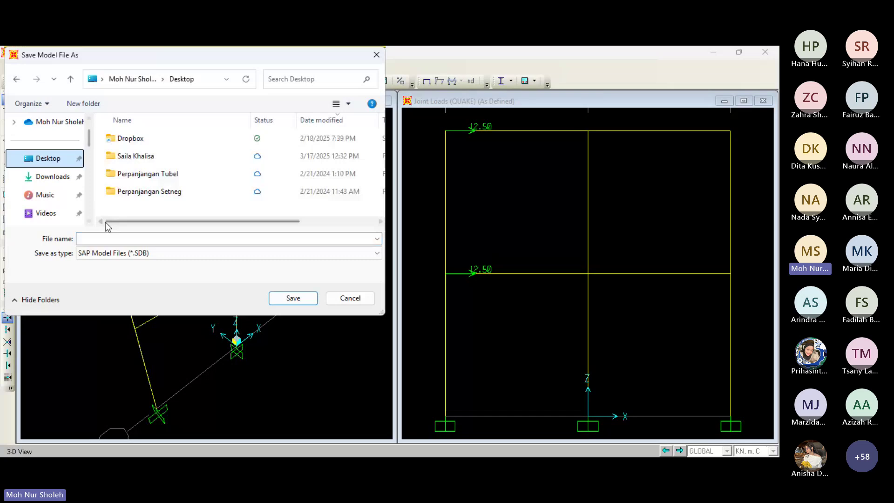
left_click(120, 237)
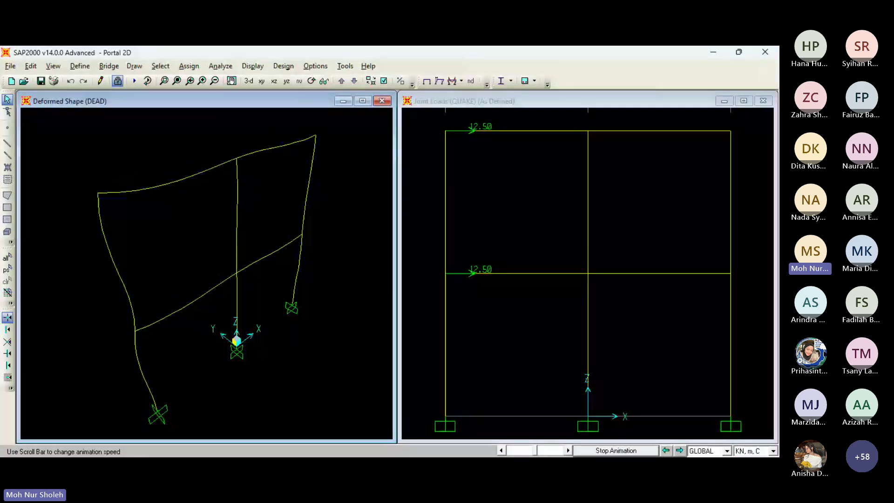
left_click(615, 450)
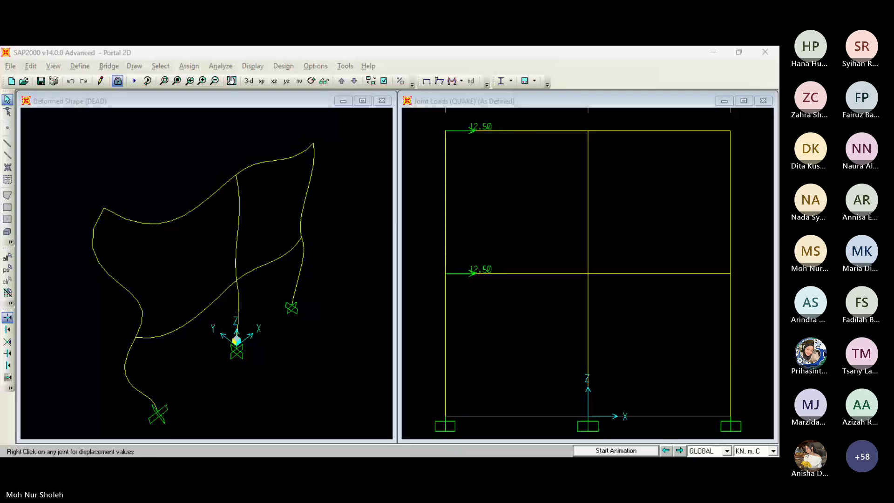
left_click(159, 153)
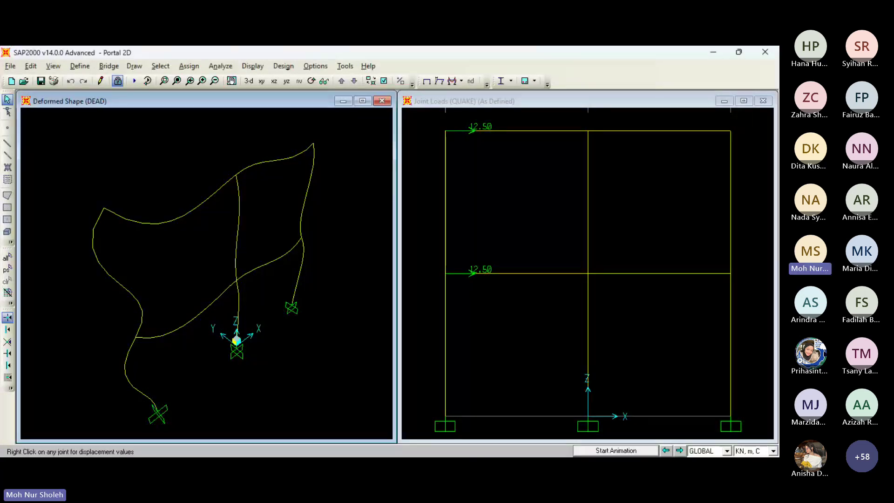
- Display the deformed shape for the 1.2D+0.5L+1E combination in the XZ plane, and play and stop its animation
left_click(274, 81)
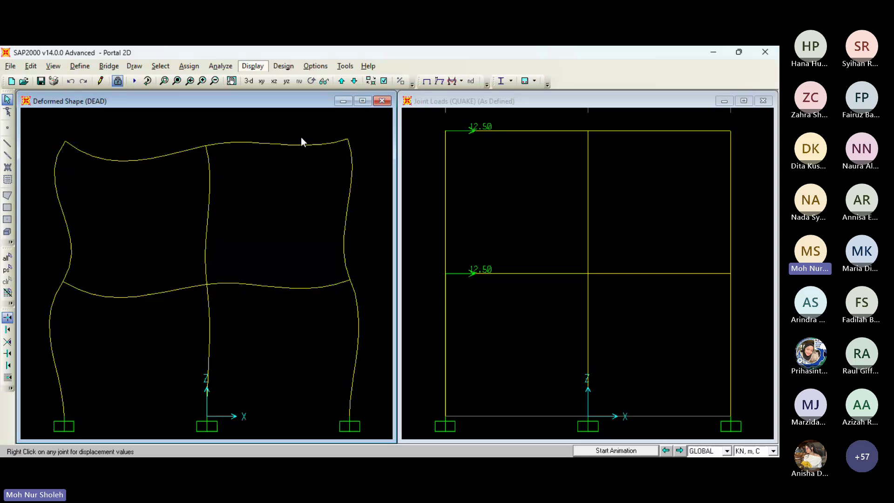
key("F6")
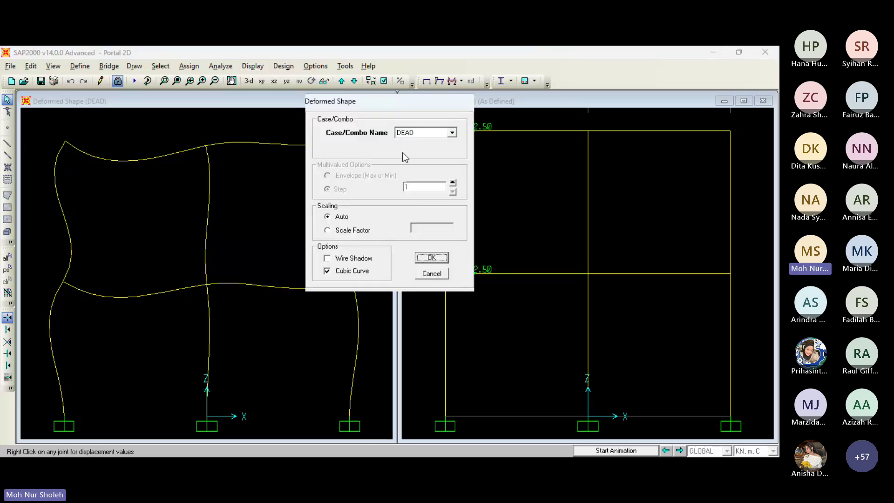
left_click(424, 133)
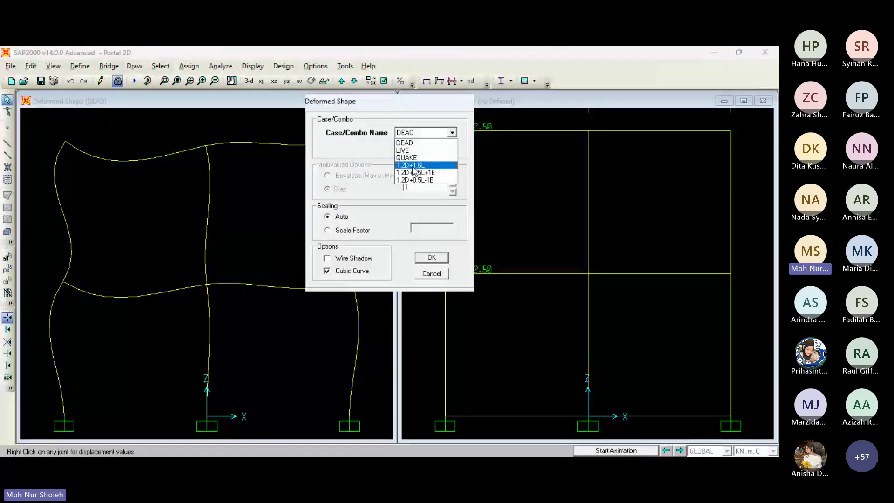
key("Escape")
key("Escape")
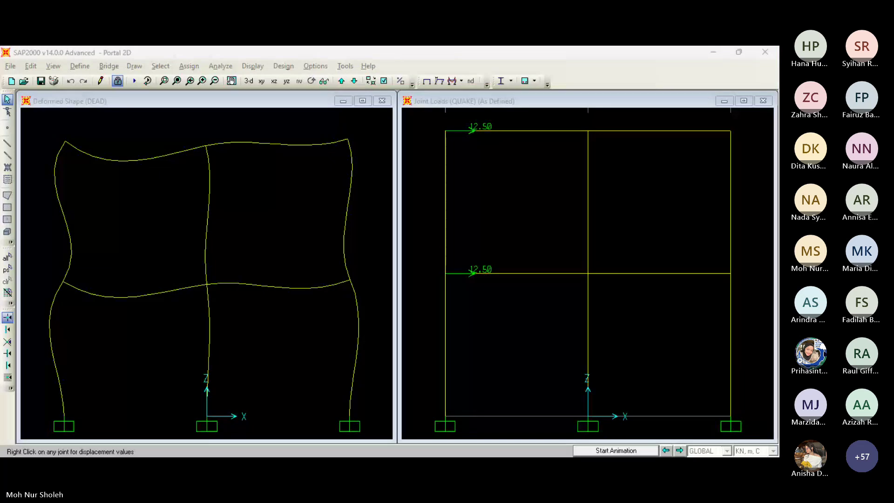
key("F6")
left_click(426, 133)
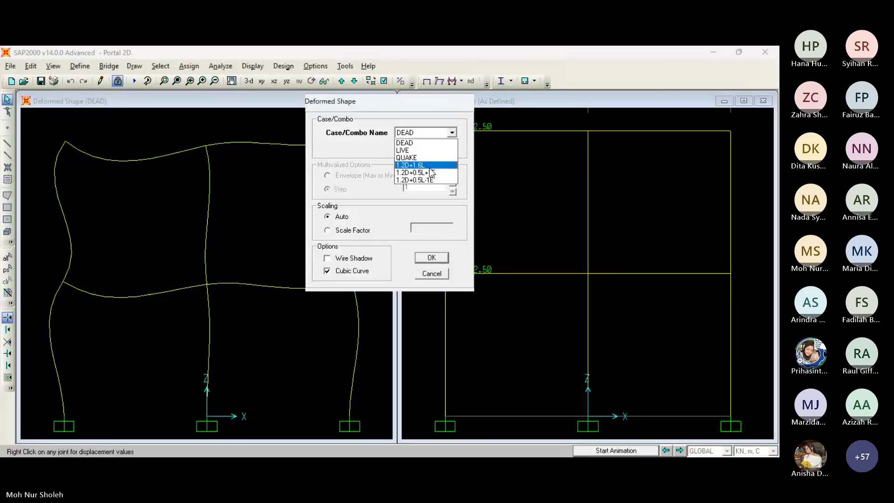
left_click(428, 172)
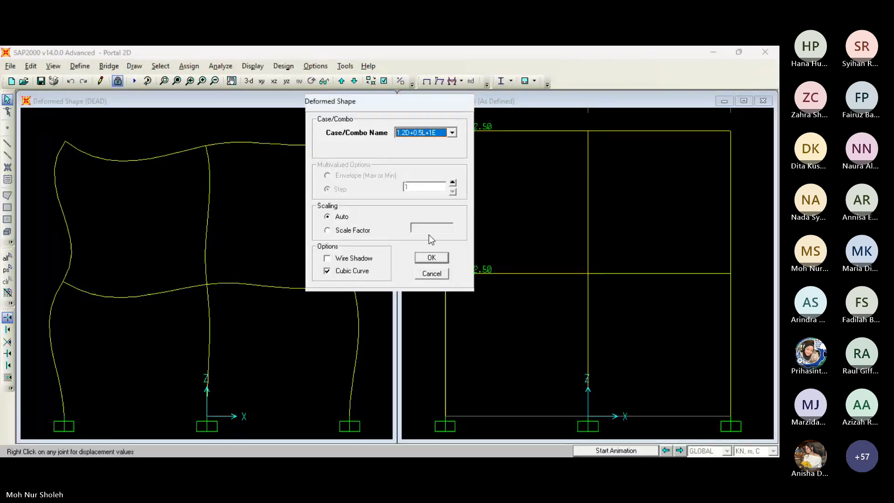
left_click(427, 260)
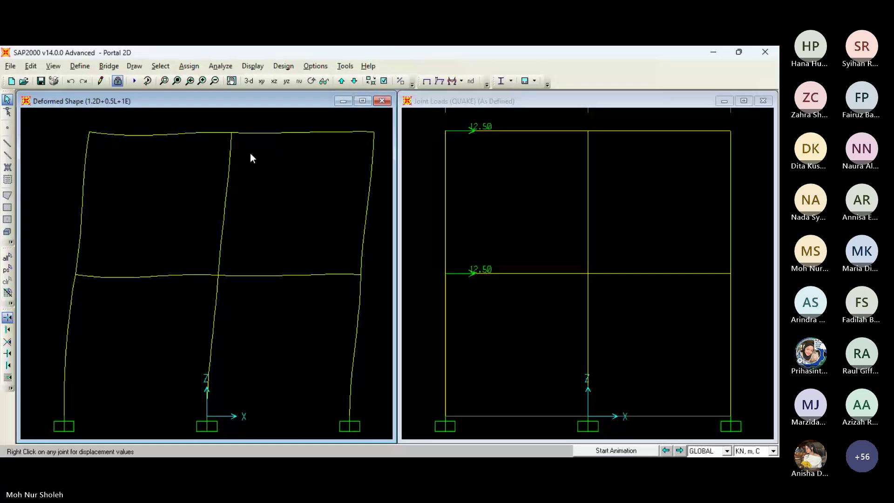
left_click(606, 451)
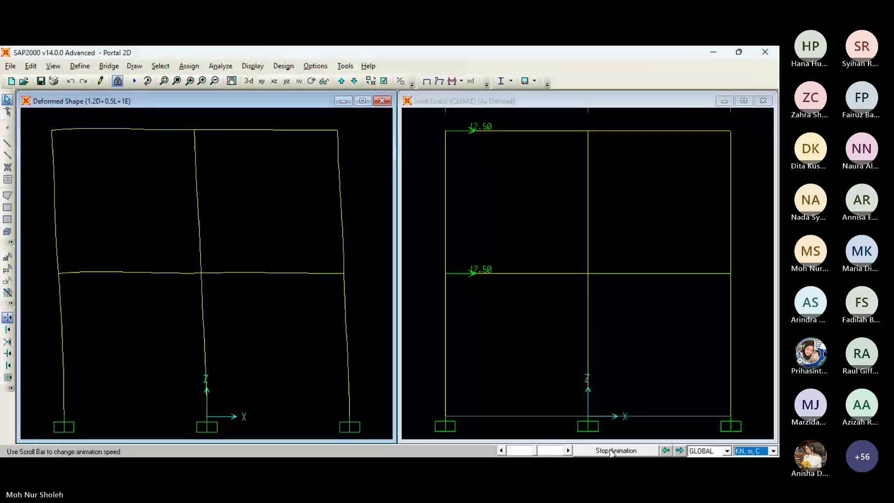
left_click(611, 451)
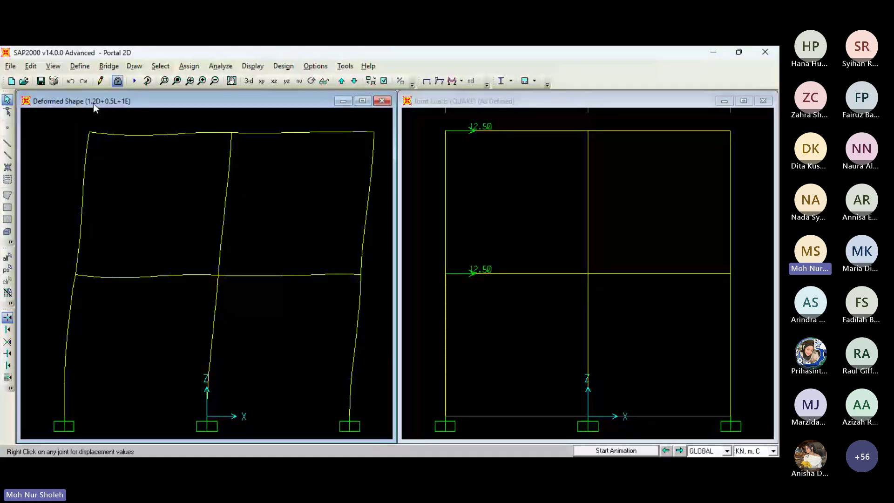
- Display the deformed shape for the 1.2D+0.5L-1E combination
key("F6")
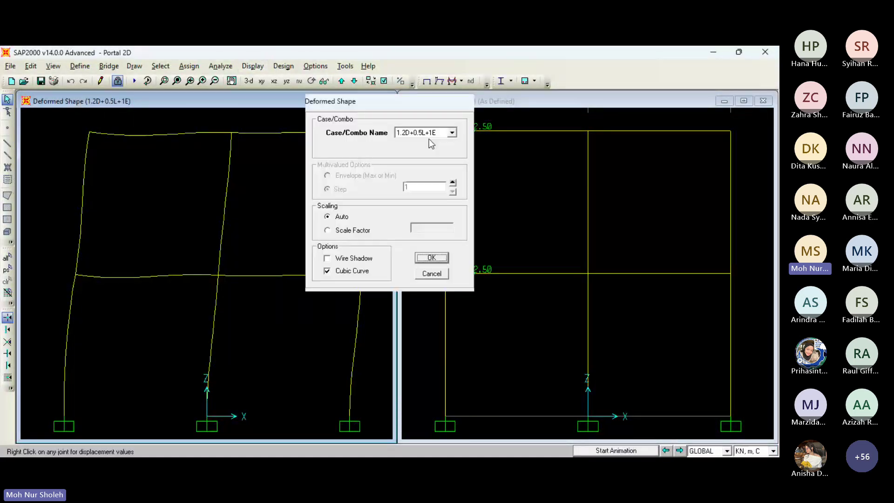
left_click(429, 135)
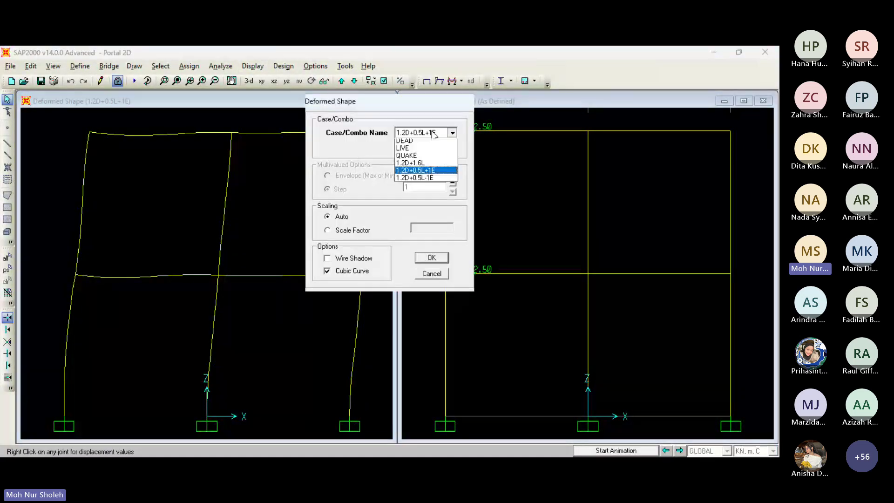
left_click(430, 180)
left_click(431, 258)
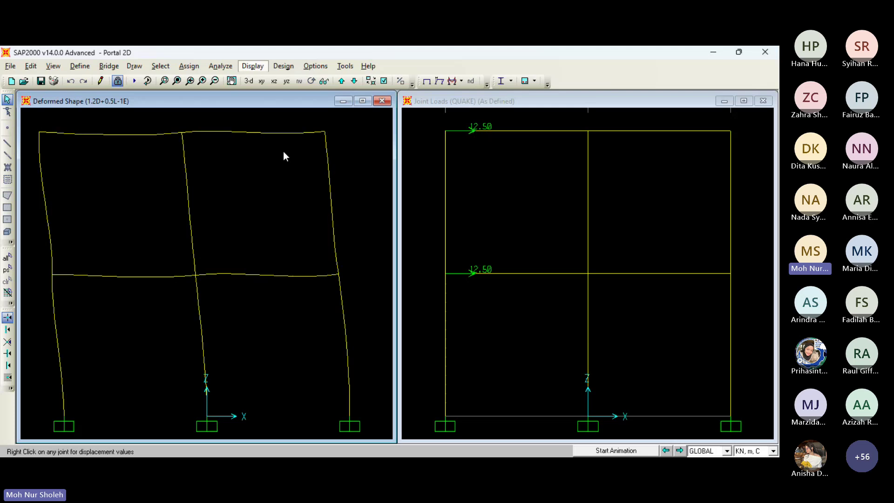
- Display the joint reaction forces as arrows for the 1.2D+0.5L+1E combination
left_click(419, 154)
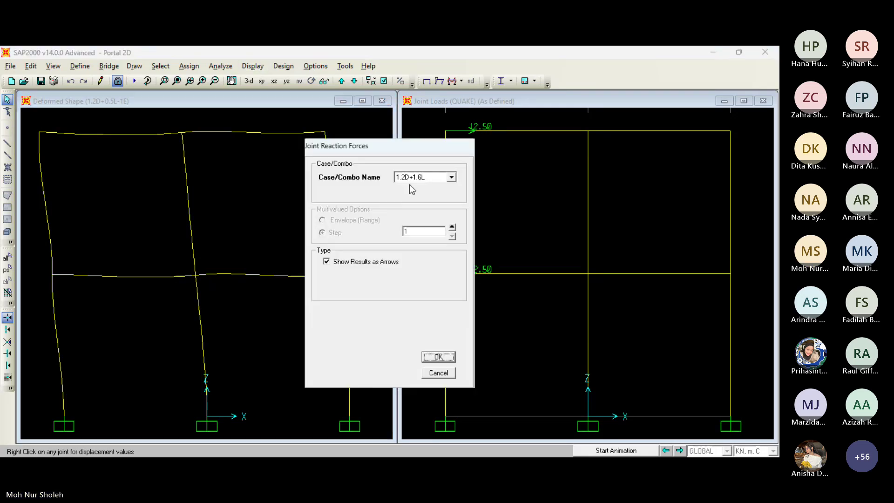
left_click(410, 178)
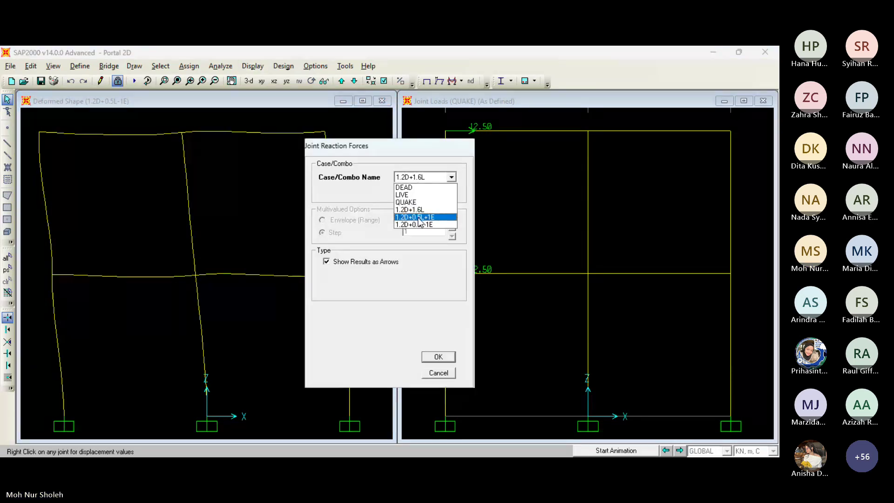
left_click(417, 225)
left_click(440, 357)
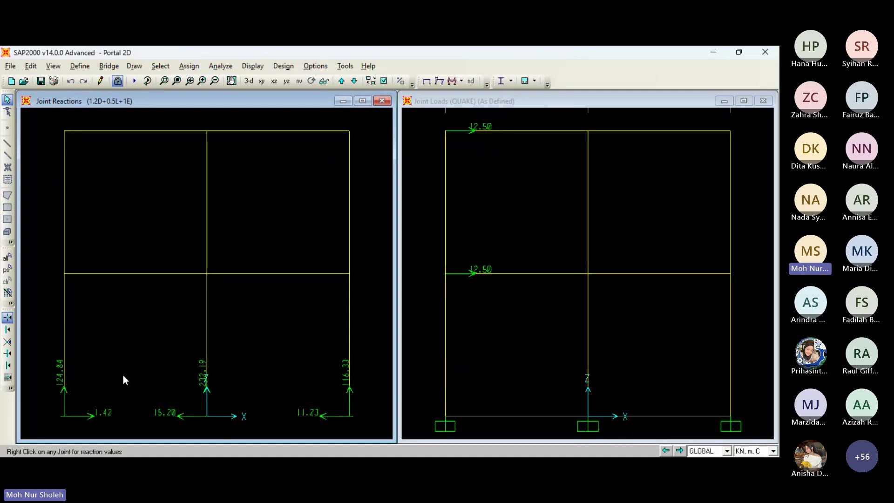
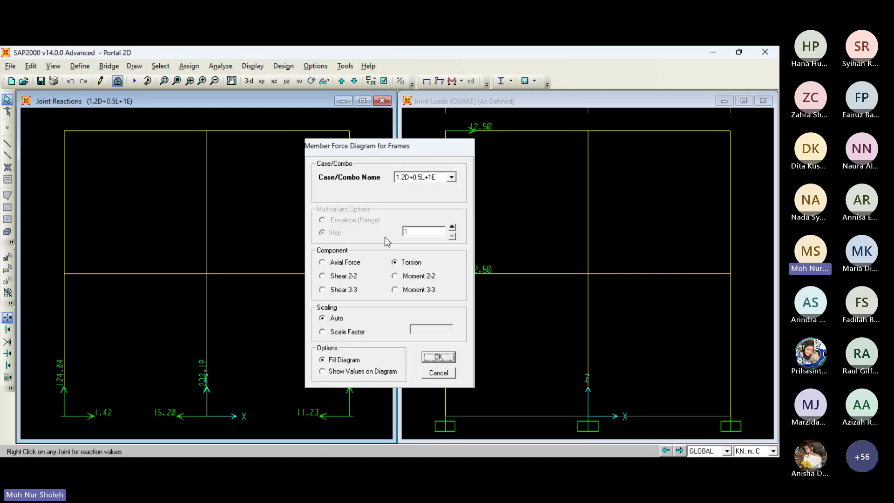
- Display the filled axial force diagram for 1.2D+0.5L+1E, and switch it to show values on the diagram
key("F8")
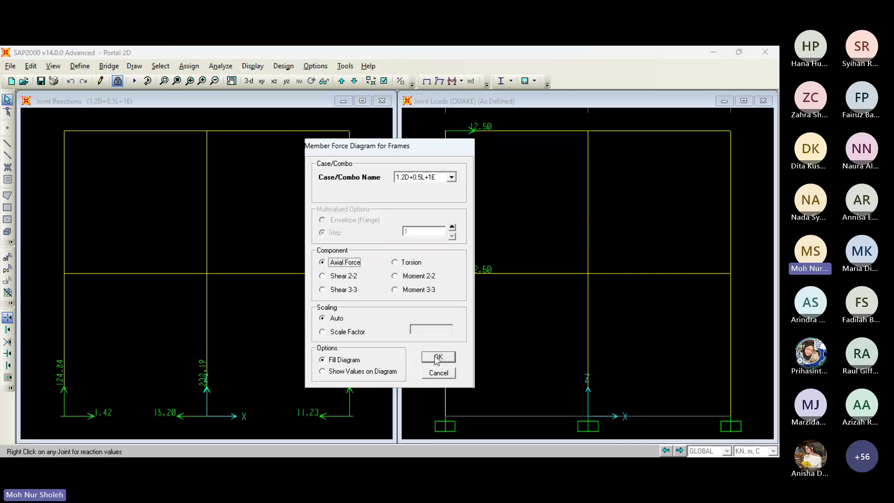
left_click(437, 357)
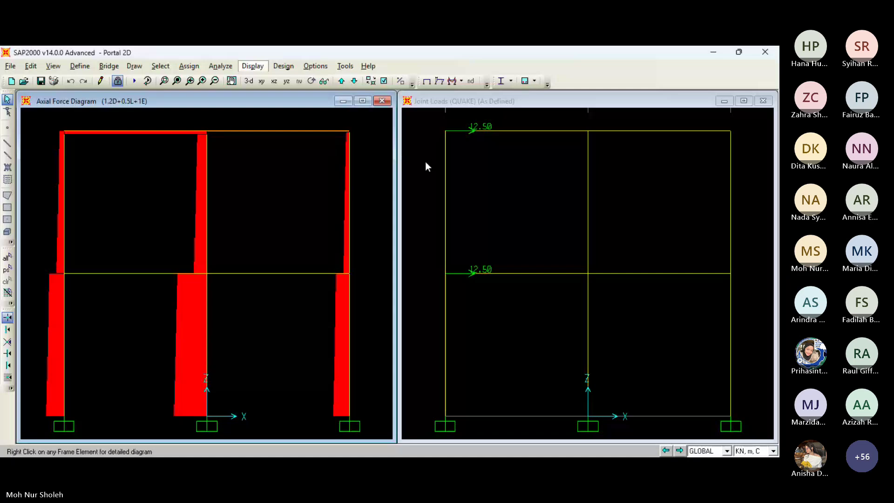
key("F8")
left_click(359, 372)
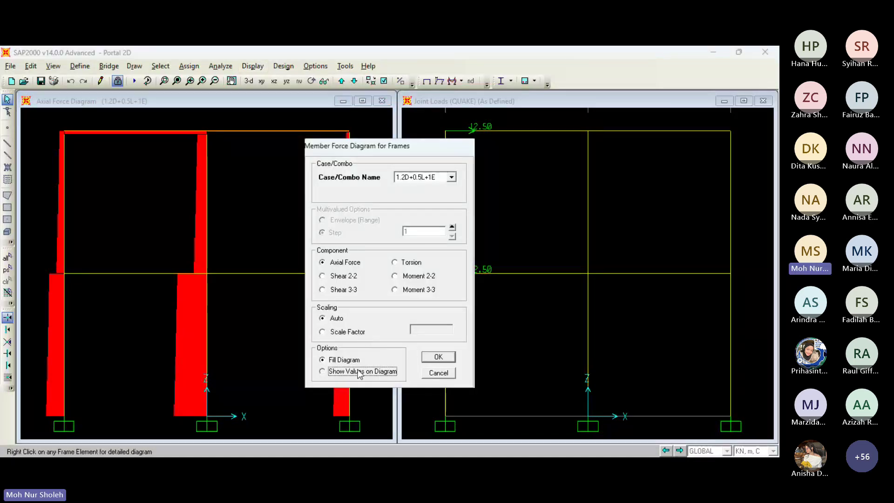
left_click(446, 358)
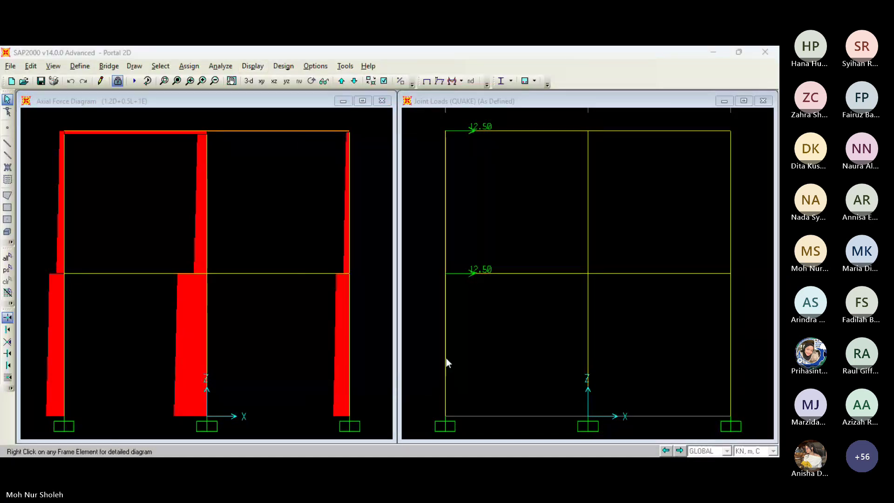
- Display the Shear 2-2 diagram with values for the 1.2D+0.5L+1E combination
left_click(190, 64)
mouse_move(252, 66)
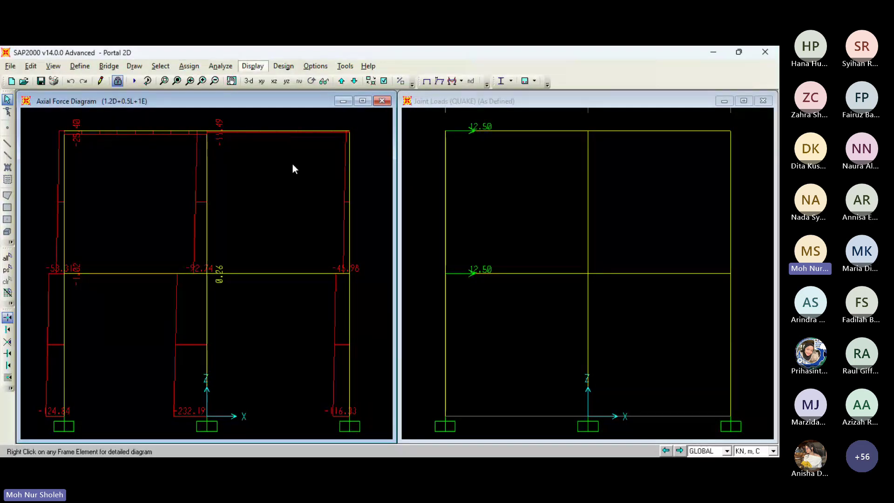
left_click(437, 195)
left_click(342, 276)
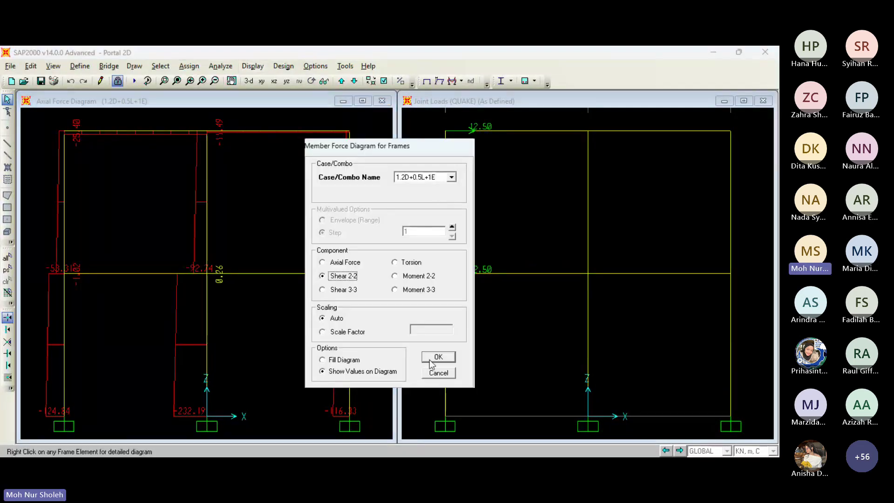
left_click(439, 357)
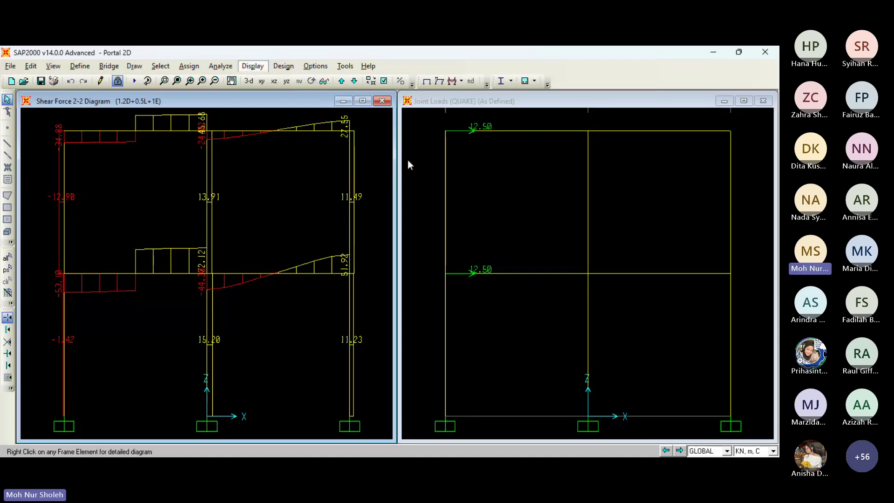
- Display the Moment 3-3 diagram with values for the 1.2D+0.5L+1E combination
key("F8")
left_click(395, 289)
left_click(438, 356)
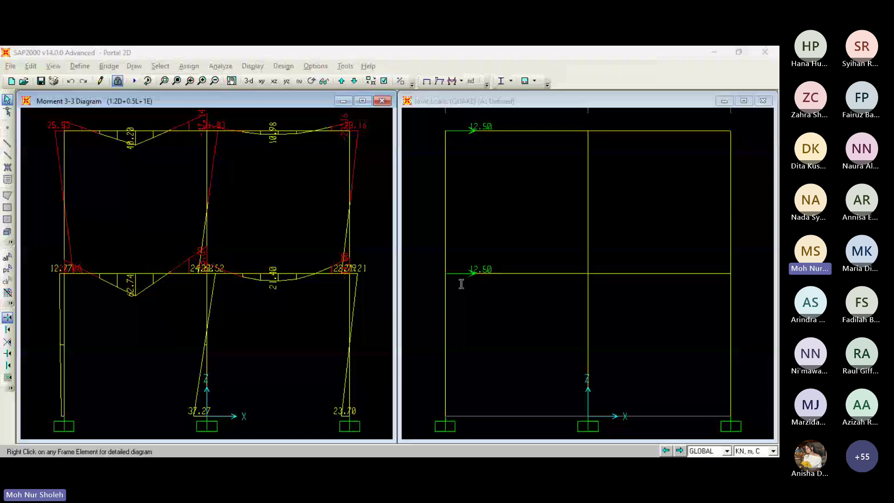
- Keep ACI 318-05/IBC2003 as the design code in the concrete frame design preferences and accept them
left_click(261, 66)
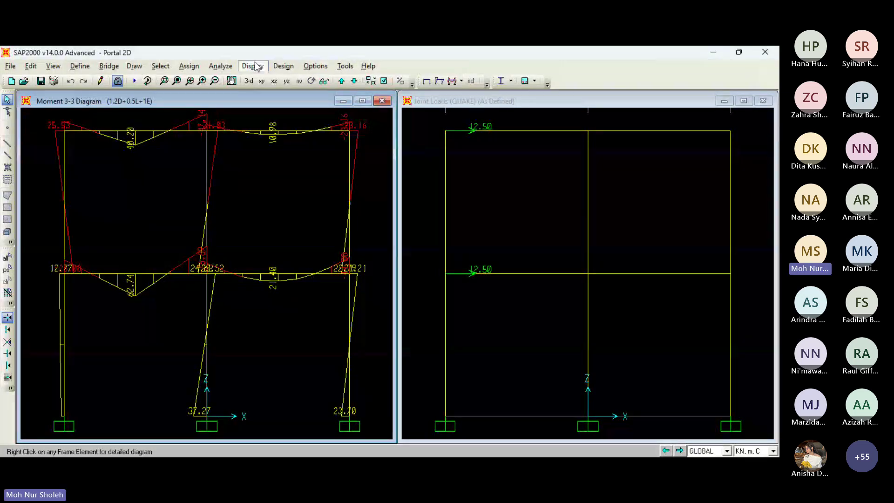
left_click(316, 66)
left_click(410, 98)
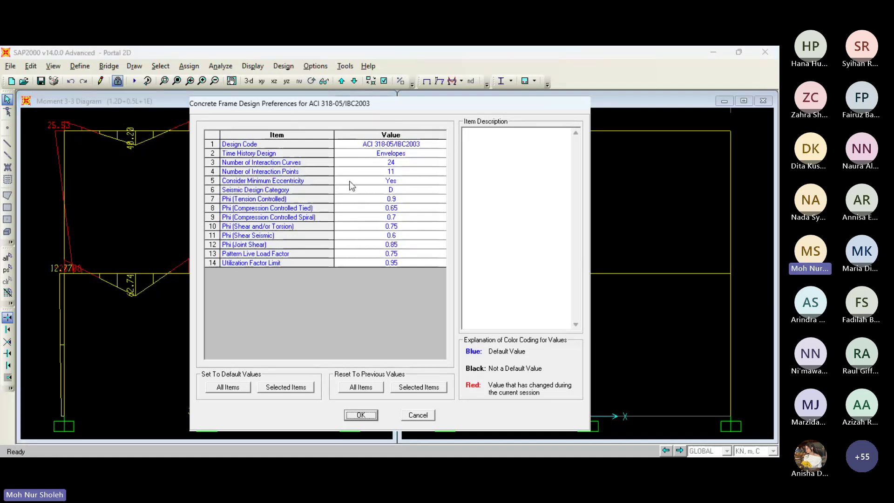
left_click(384, 144)
left_click(441, 145)
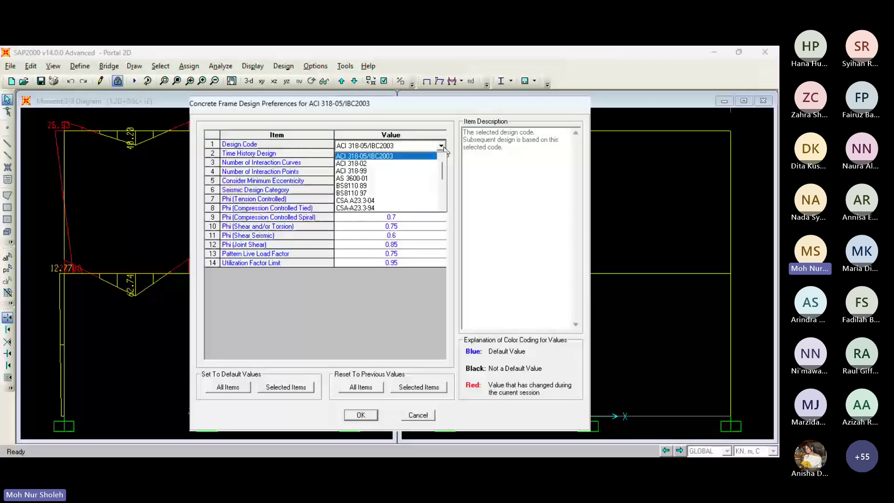
left_click(474, 197)
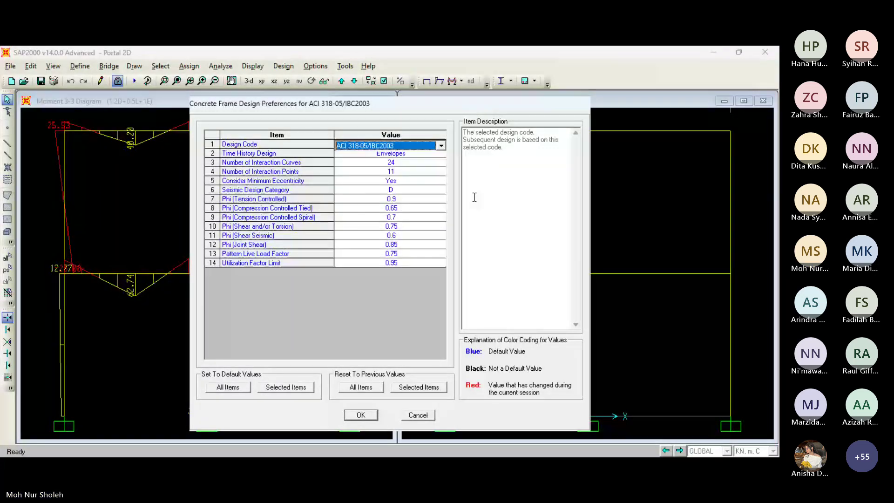
left_click(371, 413)
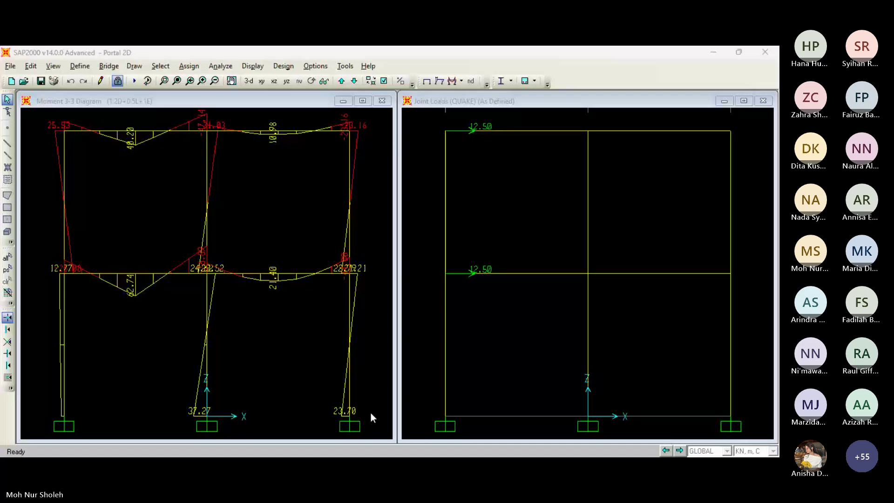
- Add 1.2D+0.5L+1E, 1.2D+0.5L-1E and 1.2D+1.6L to the concrete design load combinations and accept the selection
left_click(283, 66)
left_click(456, 96)
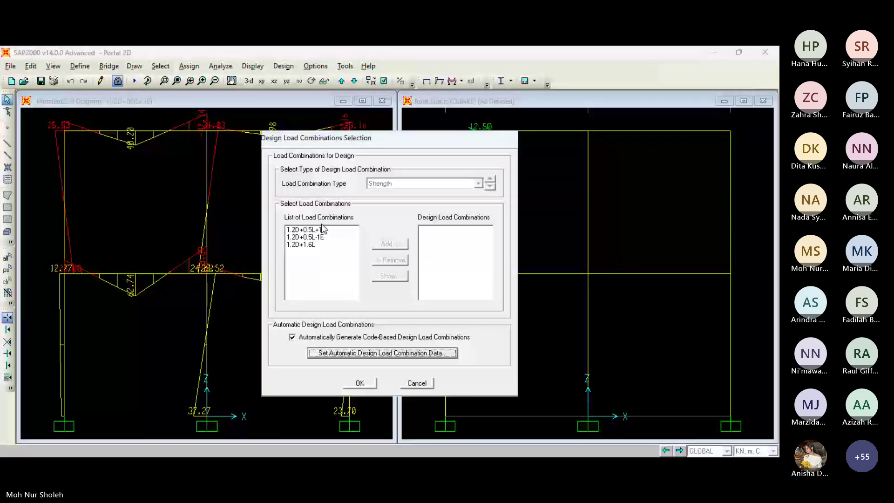
left_click(320, 229)
left_click(383, 243)
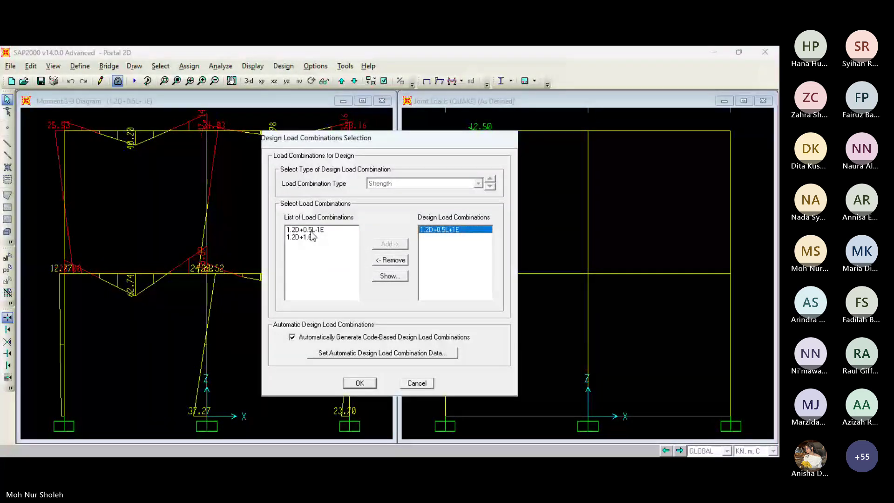
left_click_drag(311, 236, 308, 230)
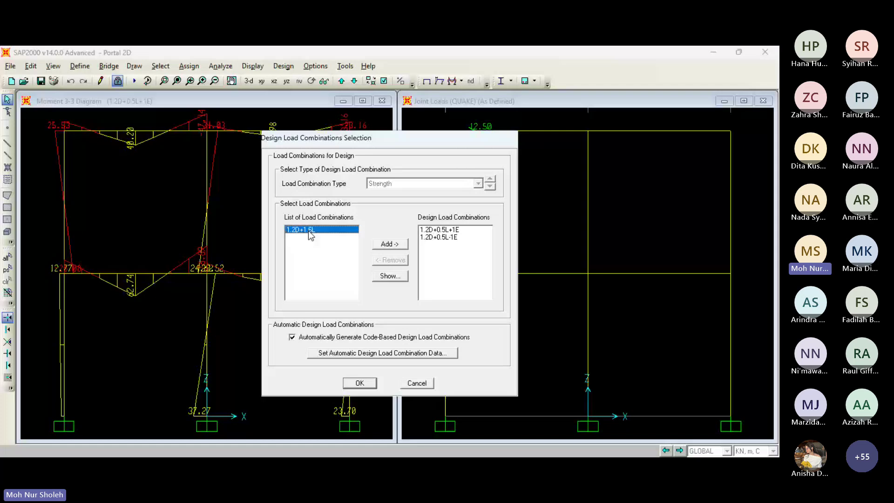
left_click(398, 246)
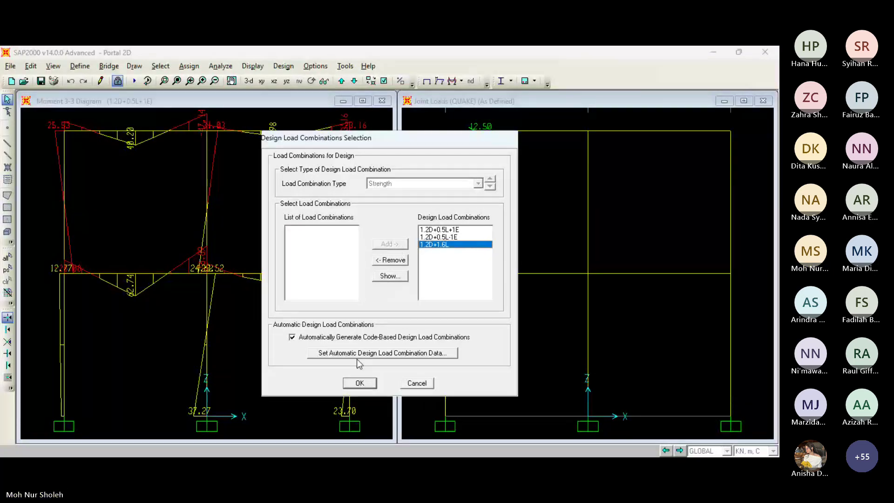
left_click(360, 384)
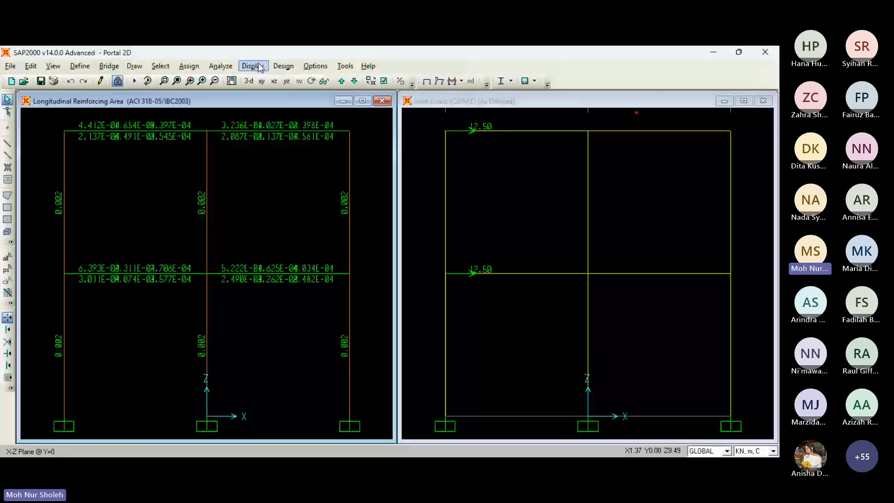
- Verify whether all concrete frame members pass the design check
key("Right")
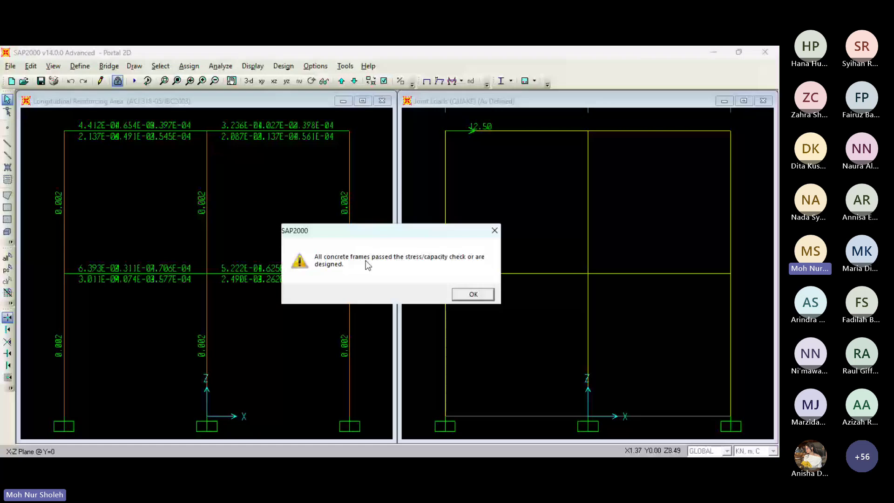
- Display the Longitudinal Reinforcing design output of the concrete frame
key("Return")
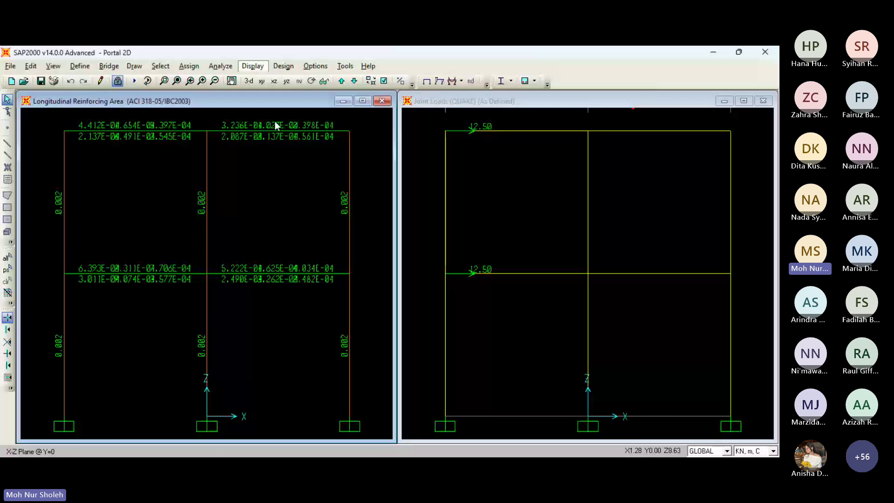
left_click(461, 163)
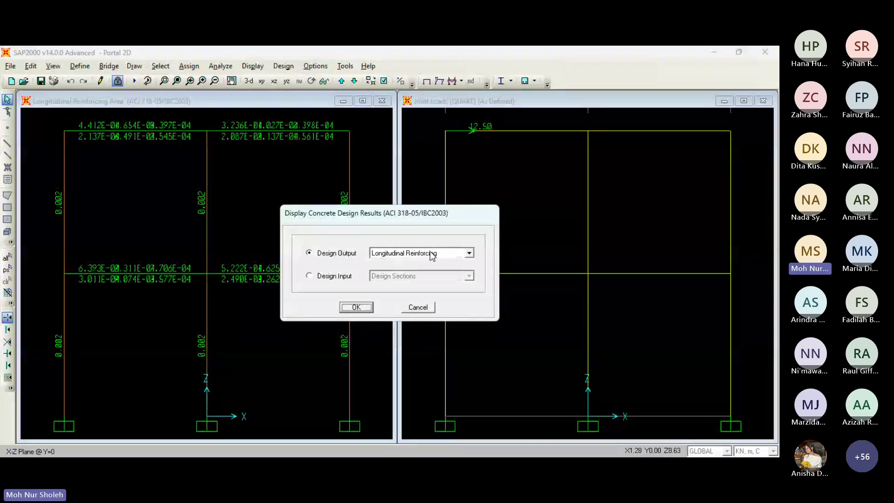
left_click(355, 308)
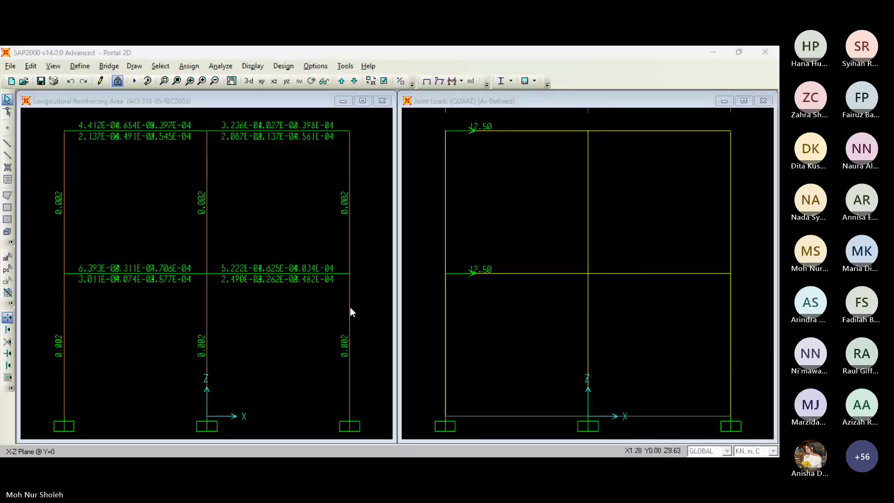
- Examine the concrete beam design information of the right and left mid-height beams, including the steel listed at each station for the design combinations
right_click(285, 275)
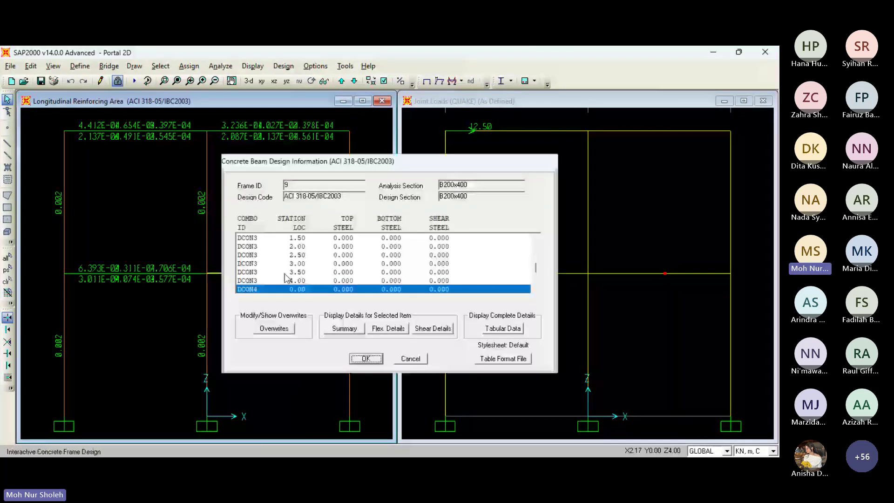
mouse_move(535, 268)
left_mouse_down()
mouse_move(535, 238)
mouse_move(536, 279)
left_mouse_up()
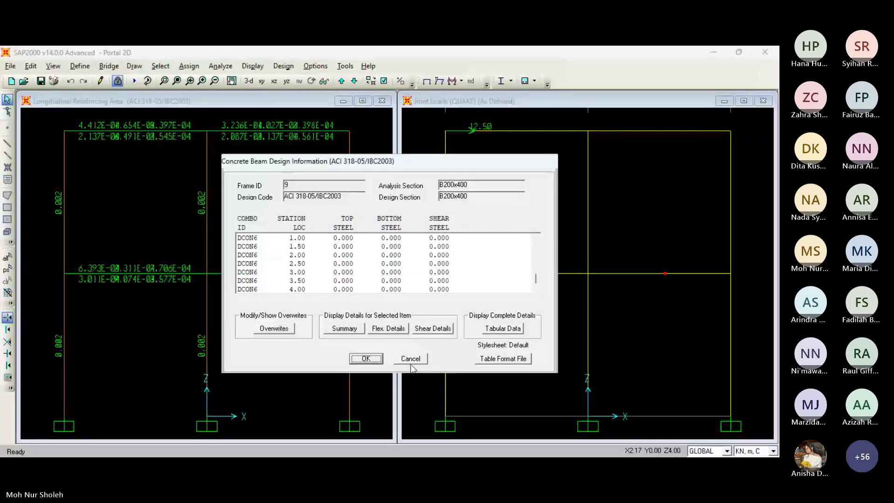
left_click(408, 359)
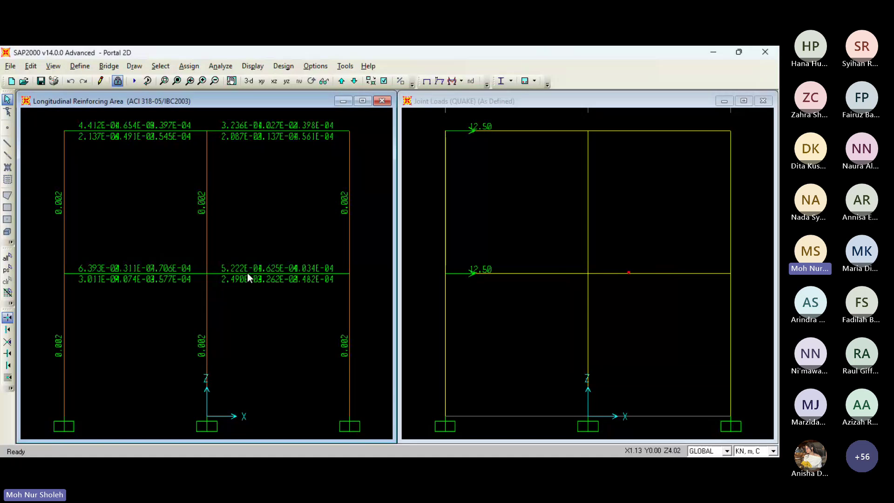
right_click(144, 273)
left_click(366, 358)
key("alt+Tab")
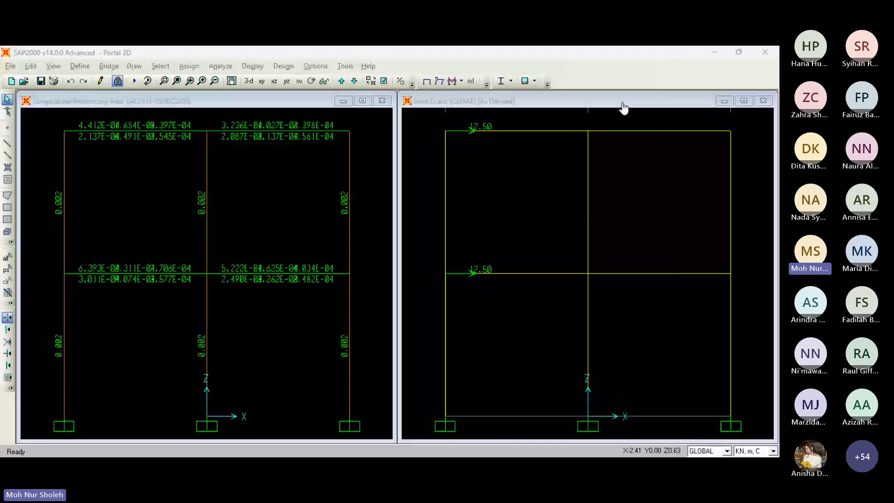